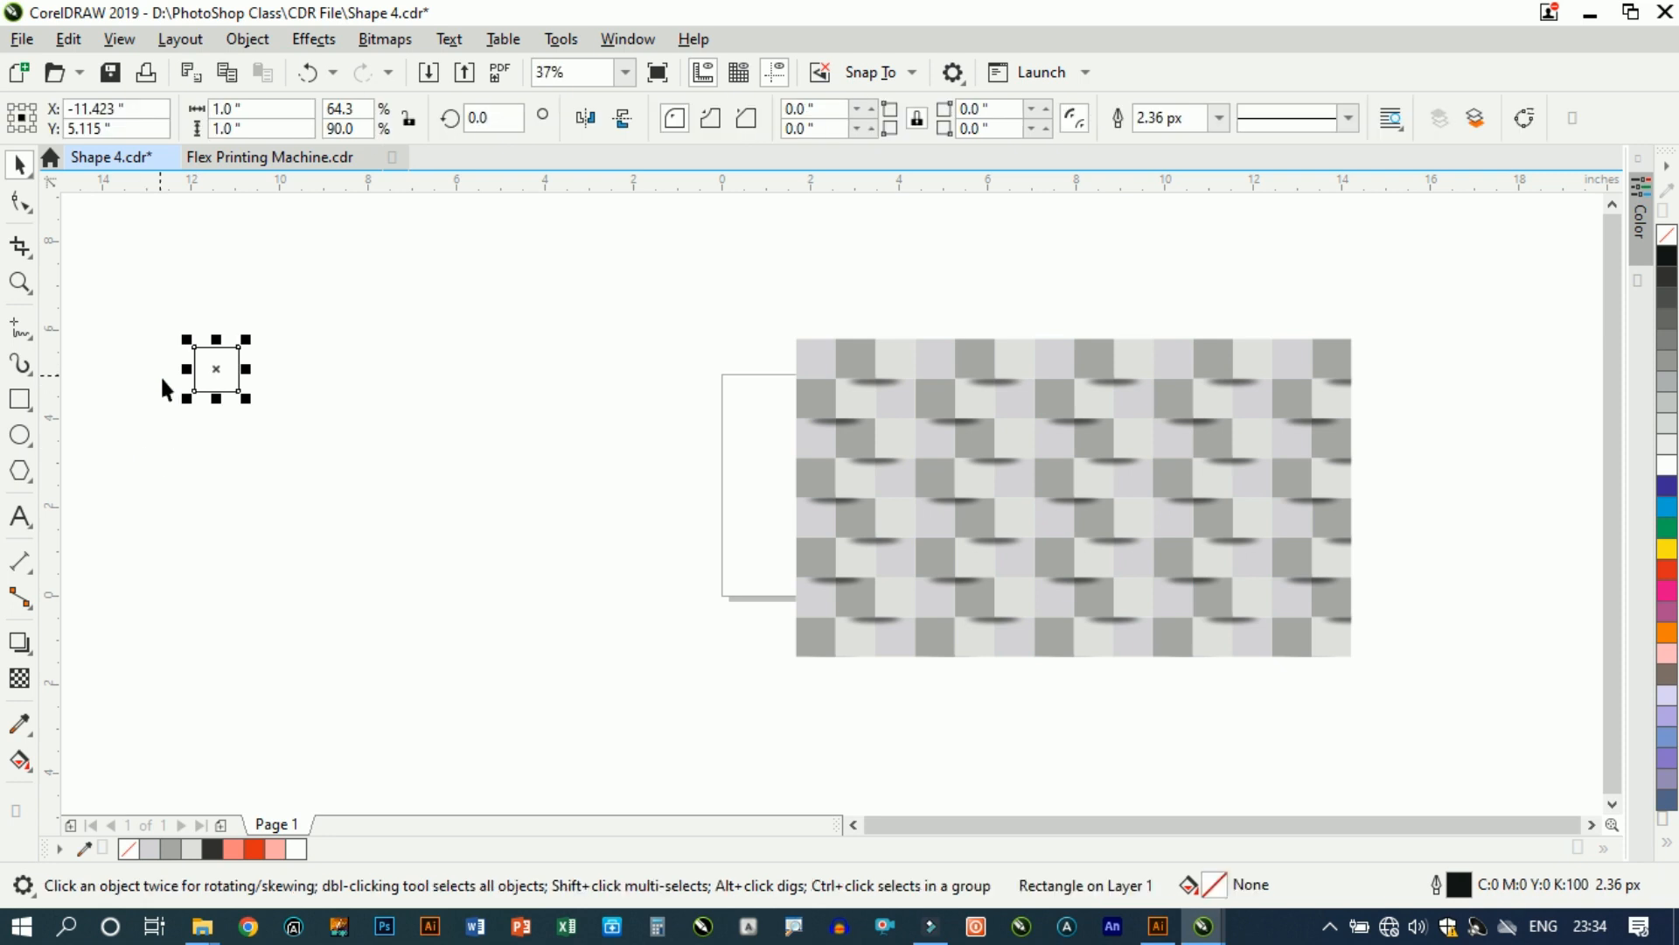
Step: Duplicate the 1-inch square twice to make a row of three adjoining squares
drag(230, 377, 691, 443)
right_click(468, 400)
click(791, 543)
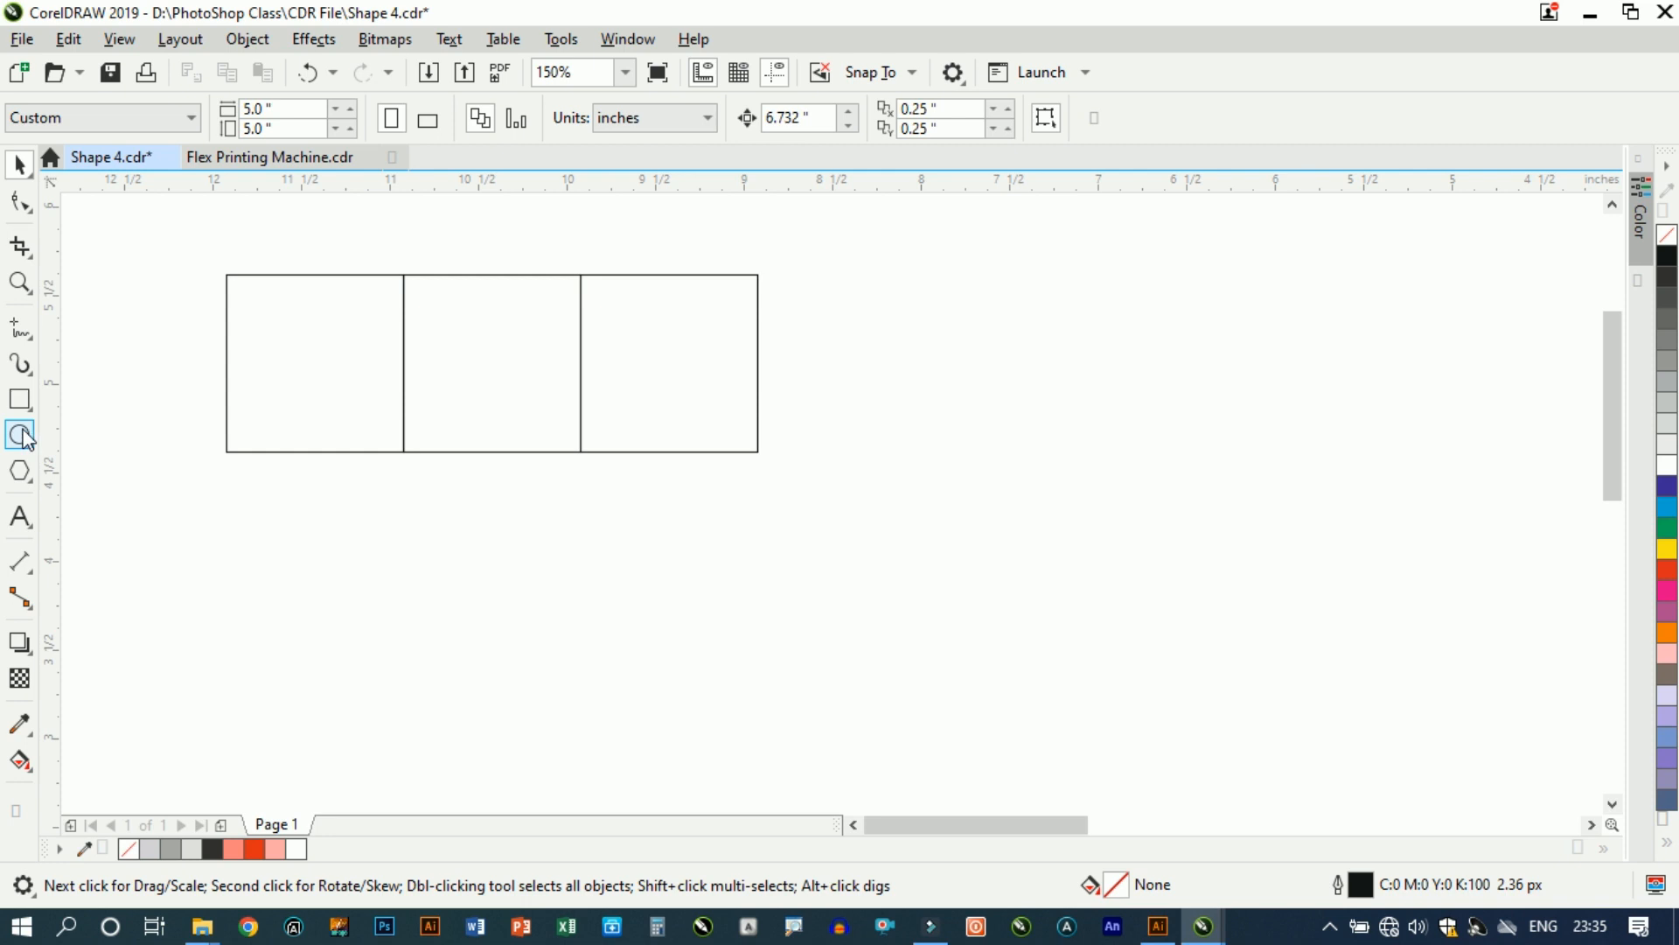
Step: Draw a flat ellipse about 1.04 by 0.32 inches touching the squares' lower edge and fill it with black
click(20, 434)
drag(506, 451, 701, 522)
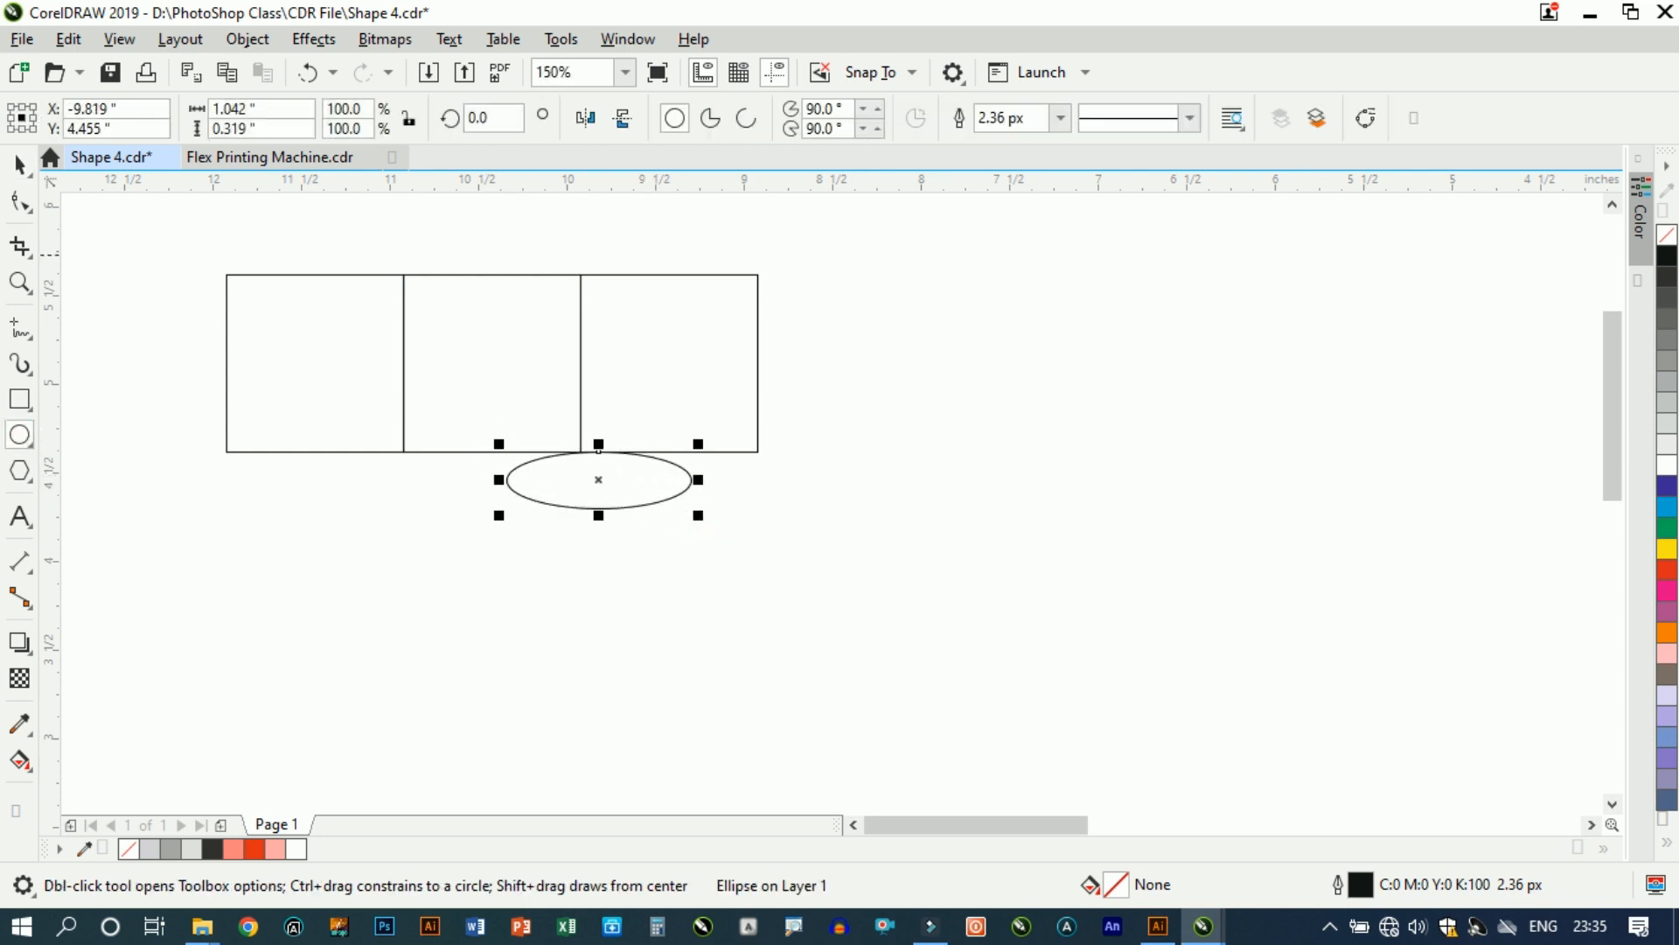
key(space)
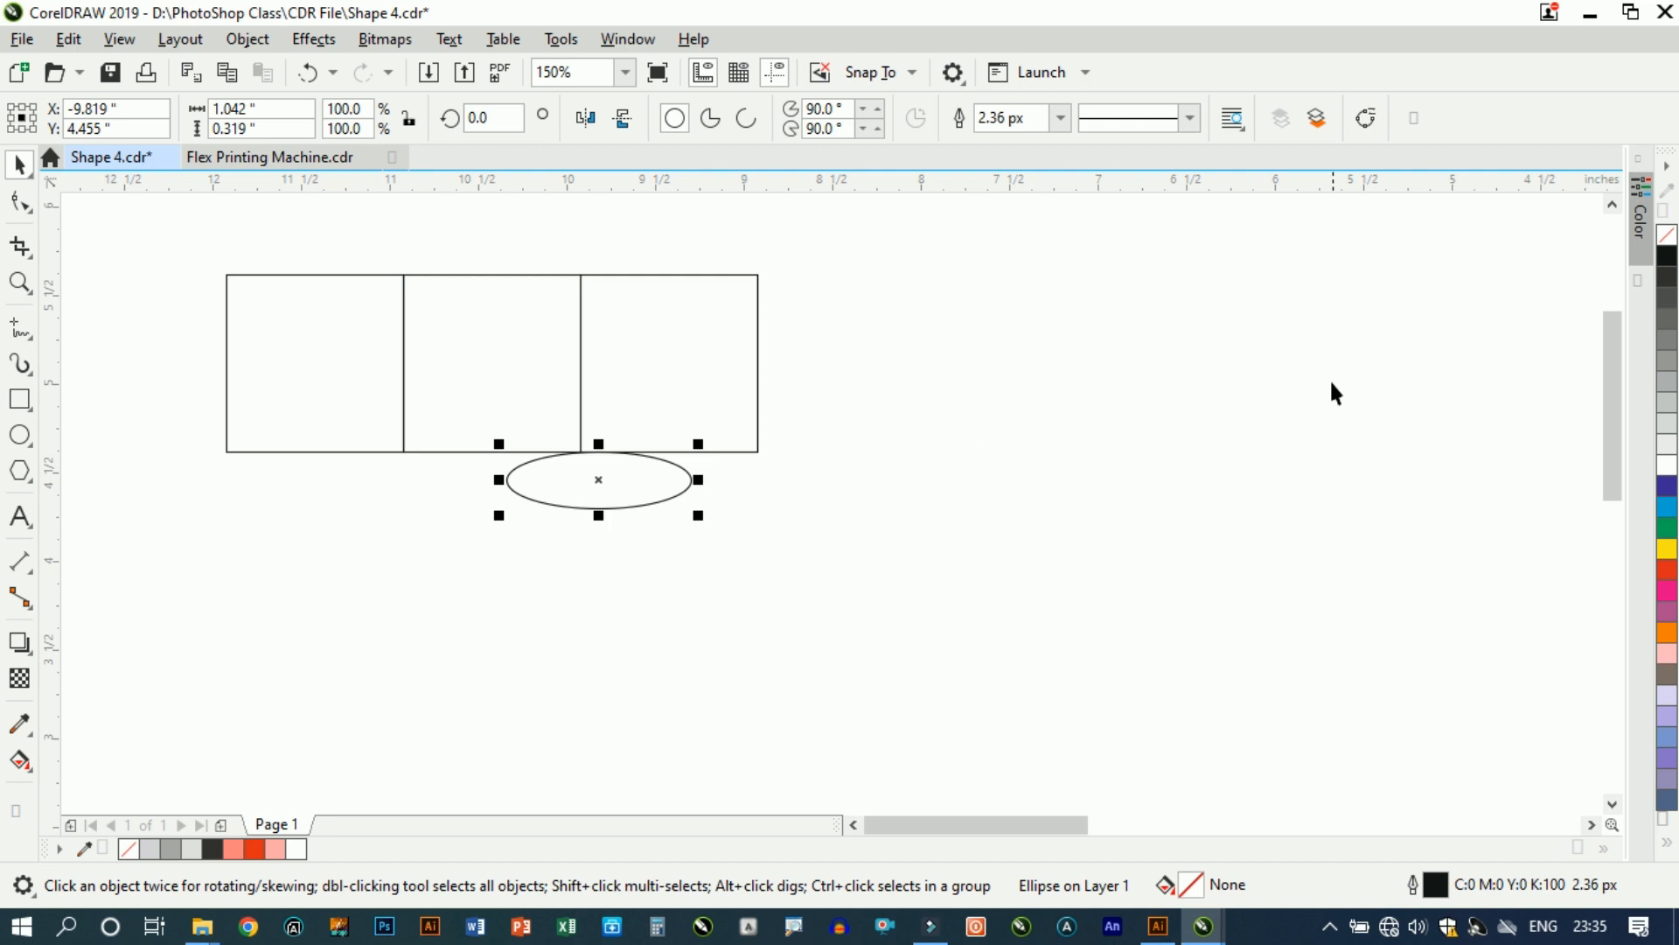
click(1666, 277)
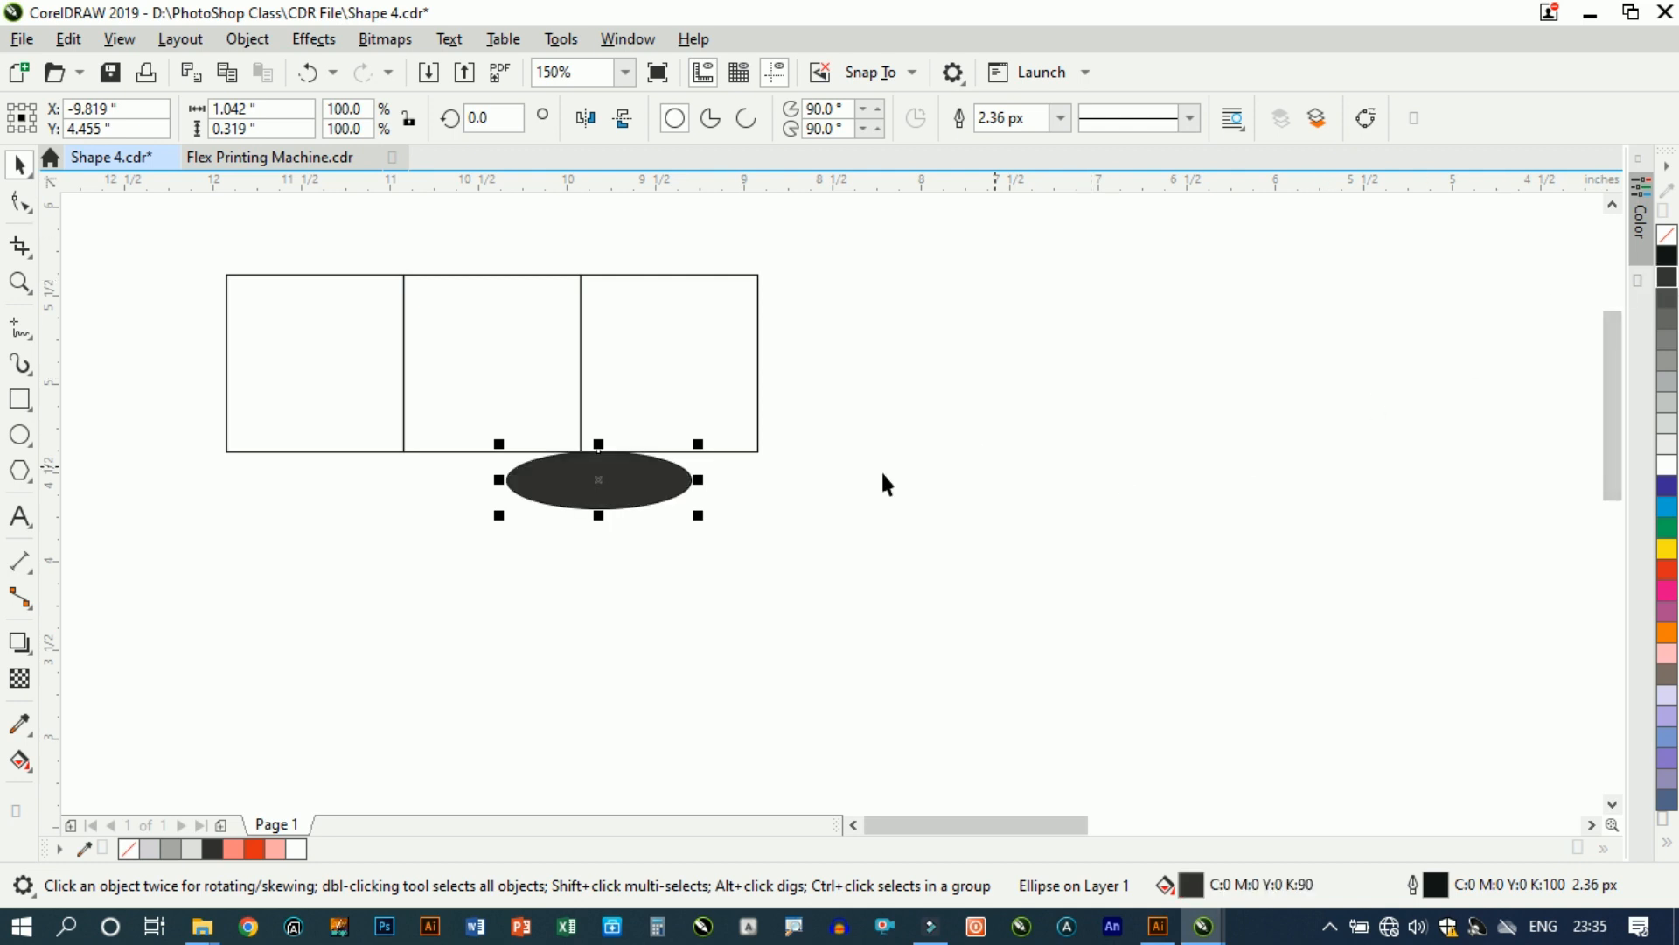
click(1667, 256)
Step: Group the middle and right squares
click(684, 348)
shift+click(514, 338)
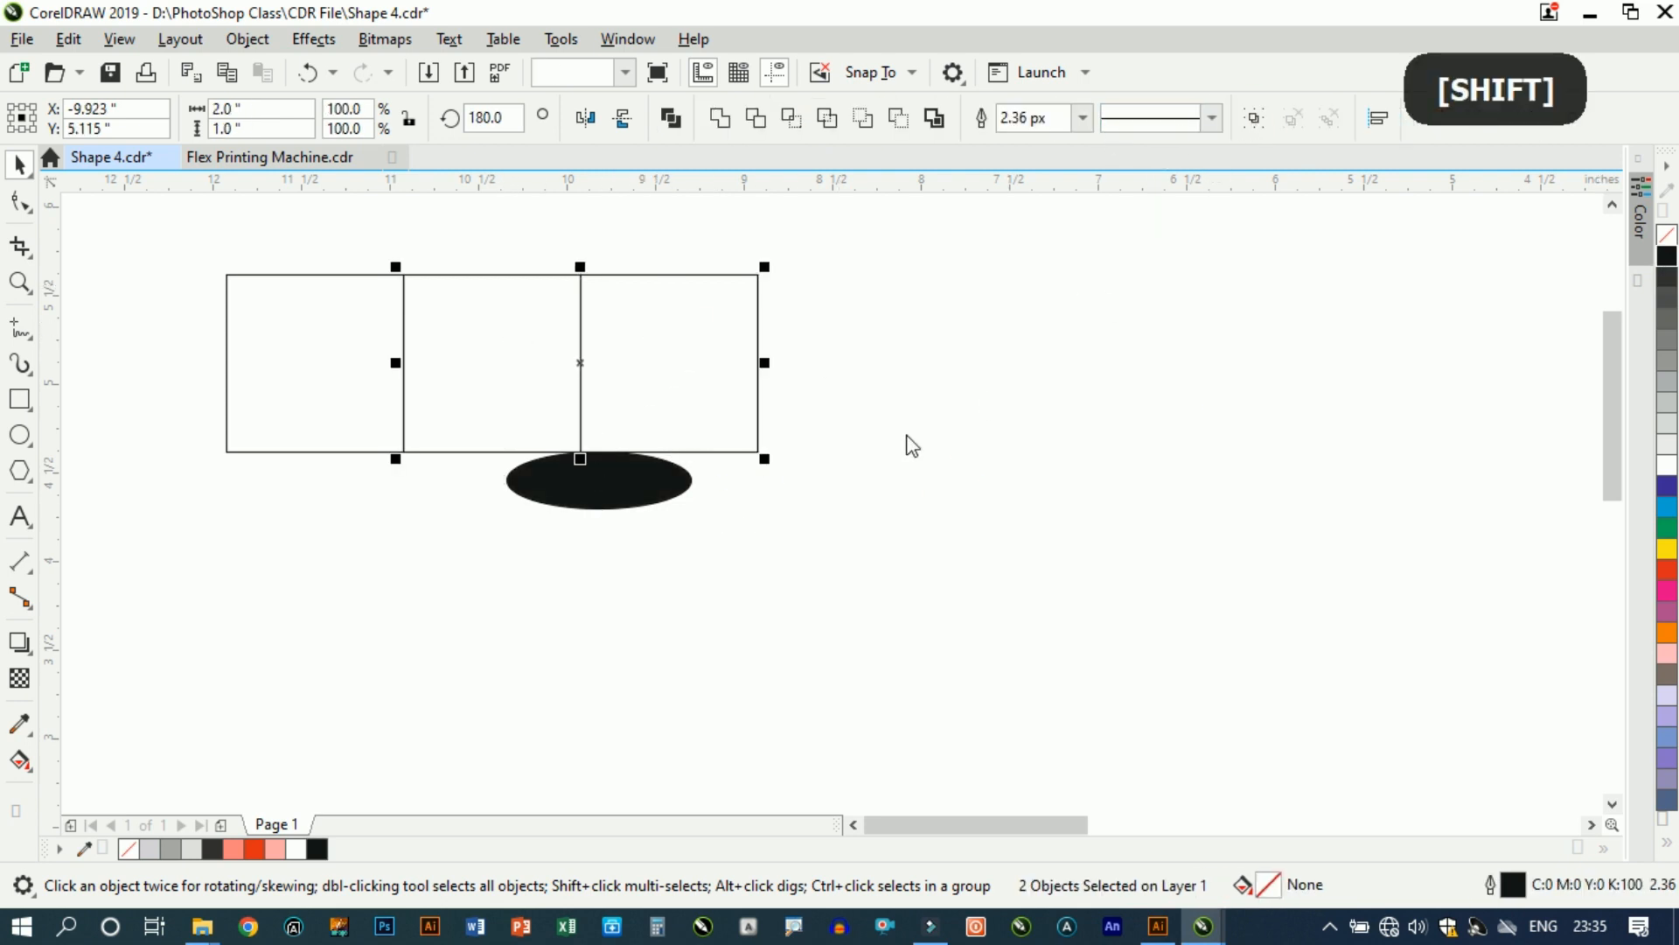
key(ctrl+g)
Step: Centre the black ellipse horizontally under the grouped pair of squares
click(666, 551)
click(592, 487)
shift+click(514, 405)
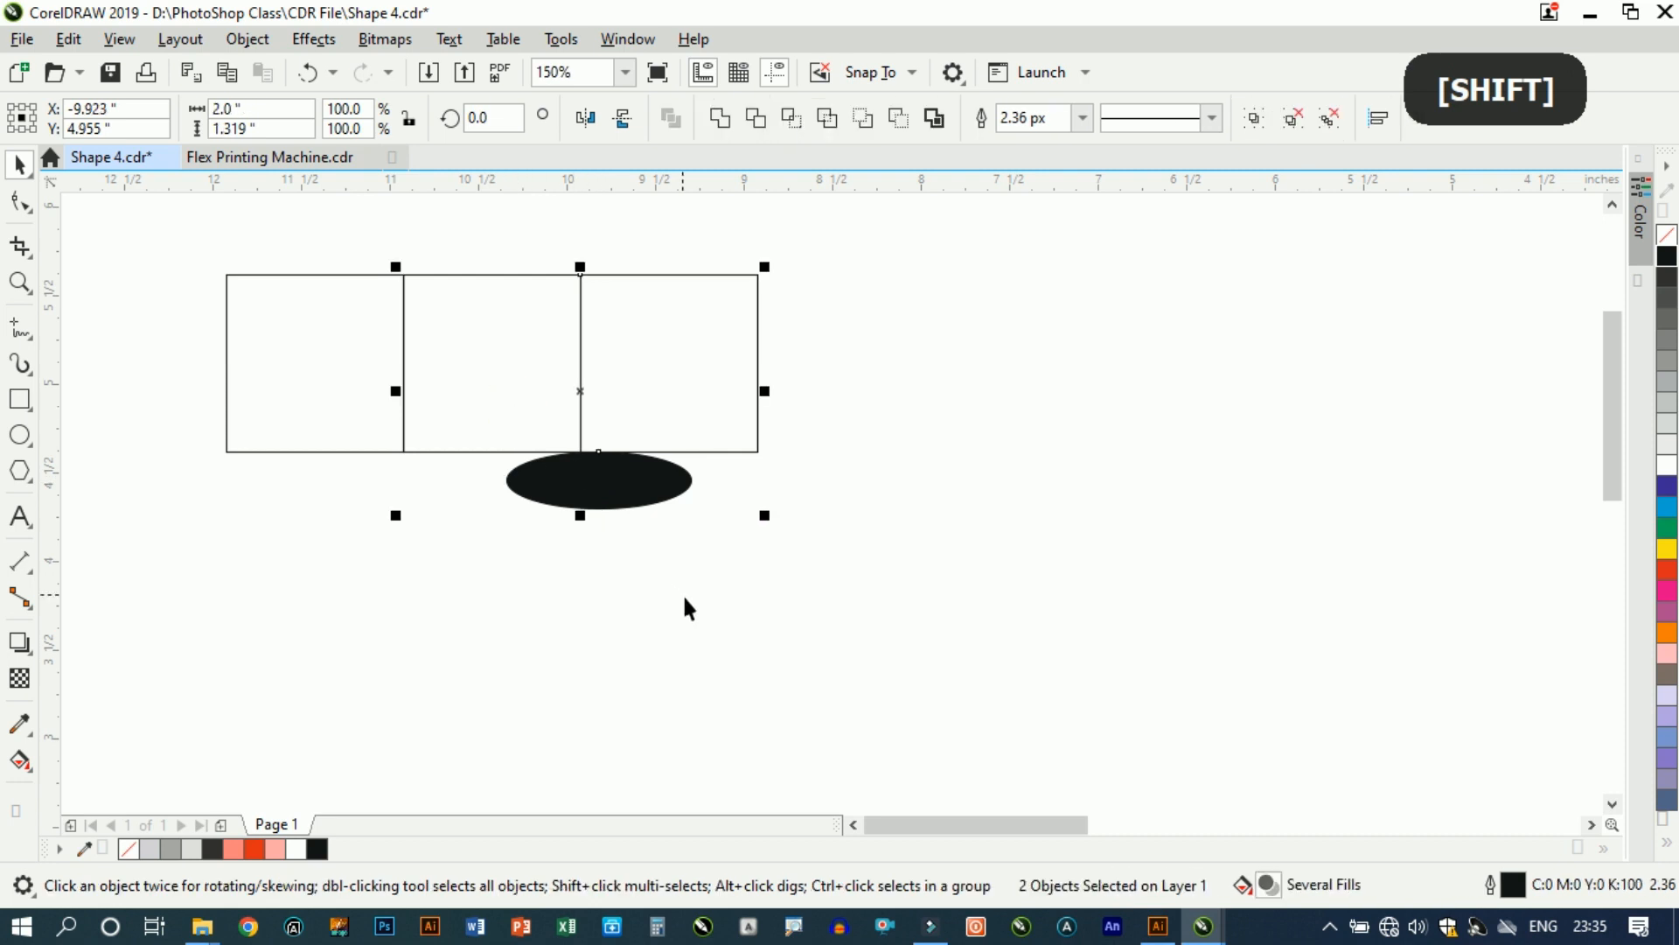
key(c)
click(722, 605)
Step: Convert the black ellipse to a 200 dpi bitmap in CMYK Color (32-bit) mode
click(601, 477)
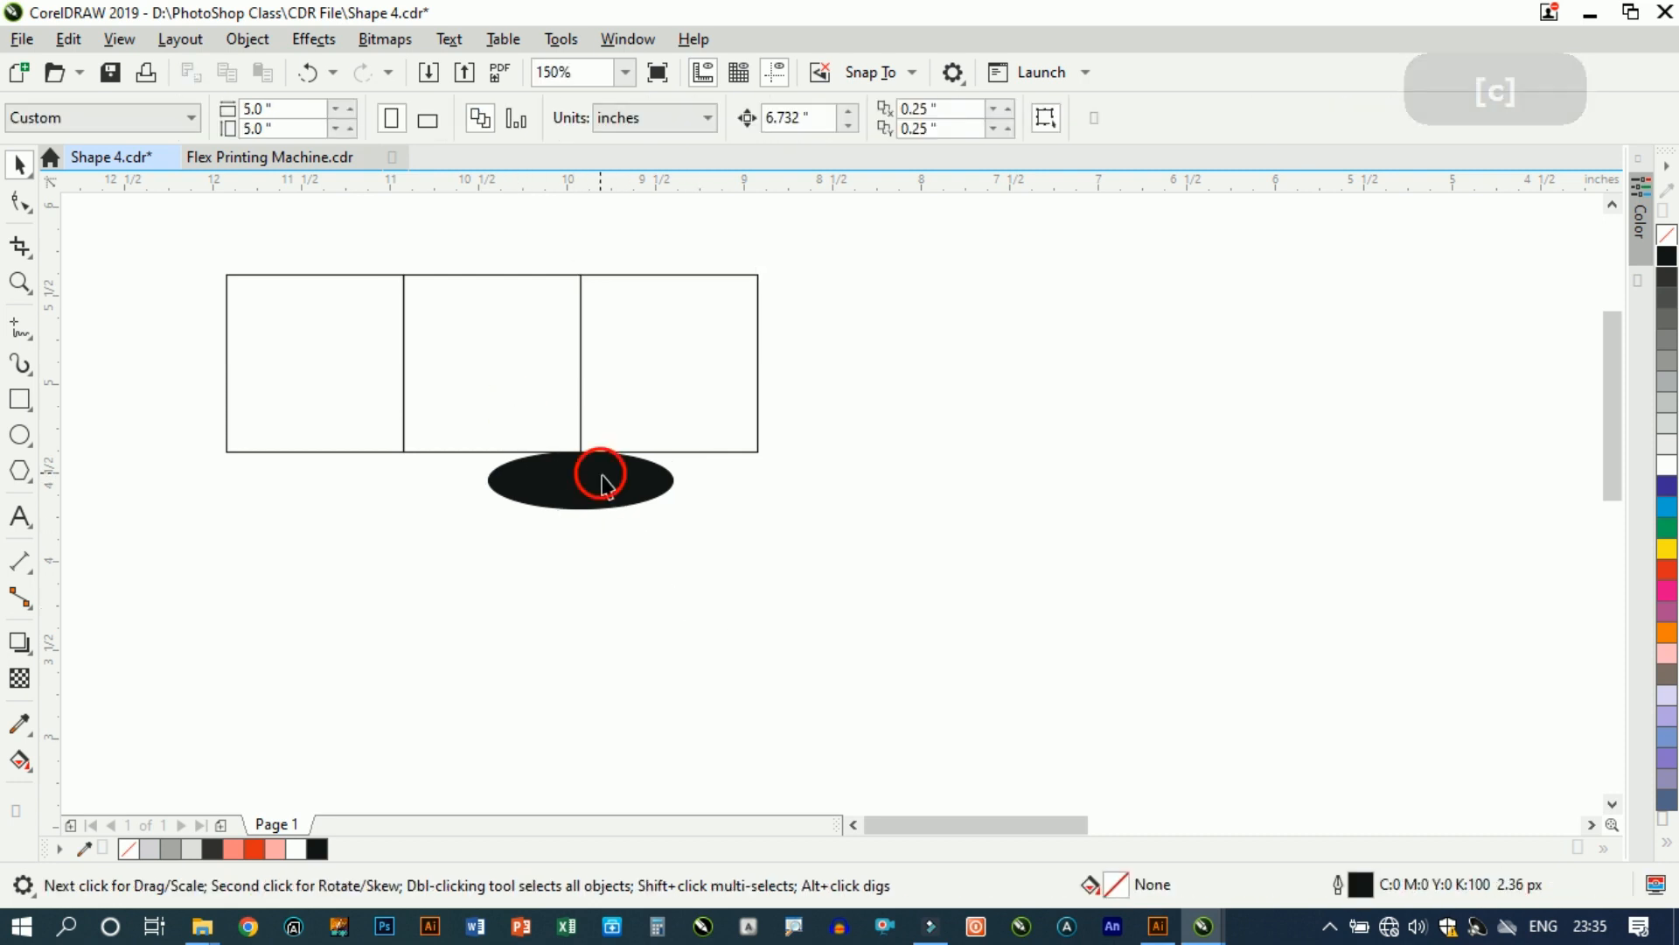
scroll(602, 479, up, 2)
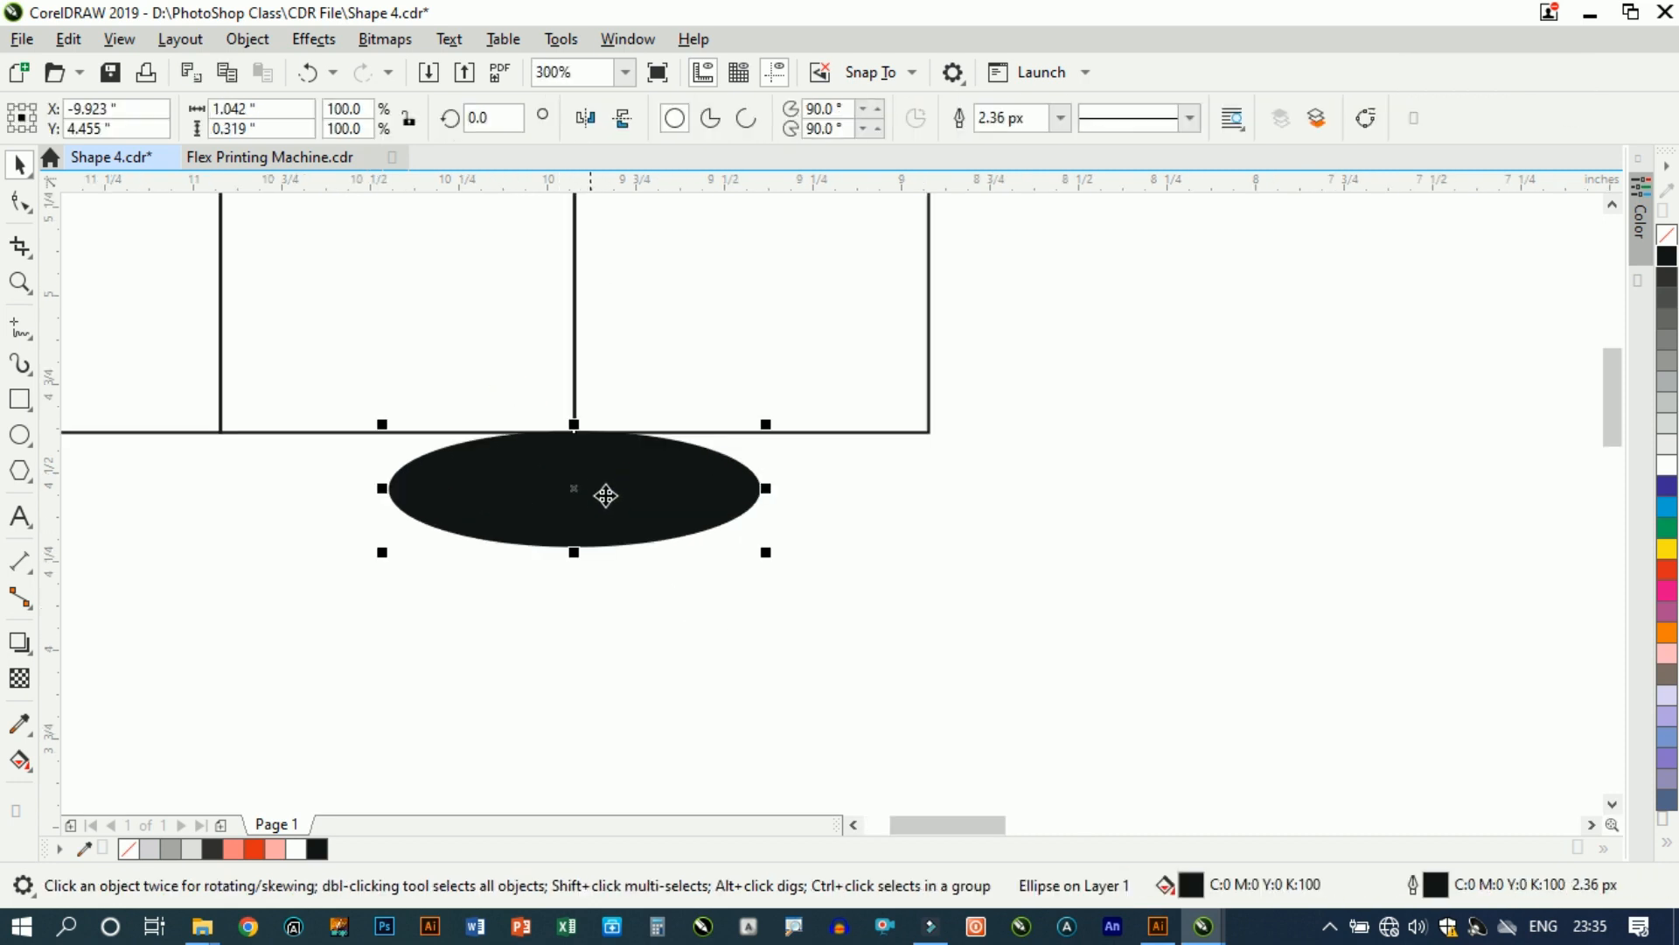
click(384, 39)
click(431, 69)
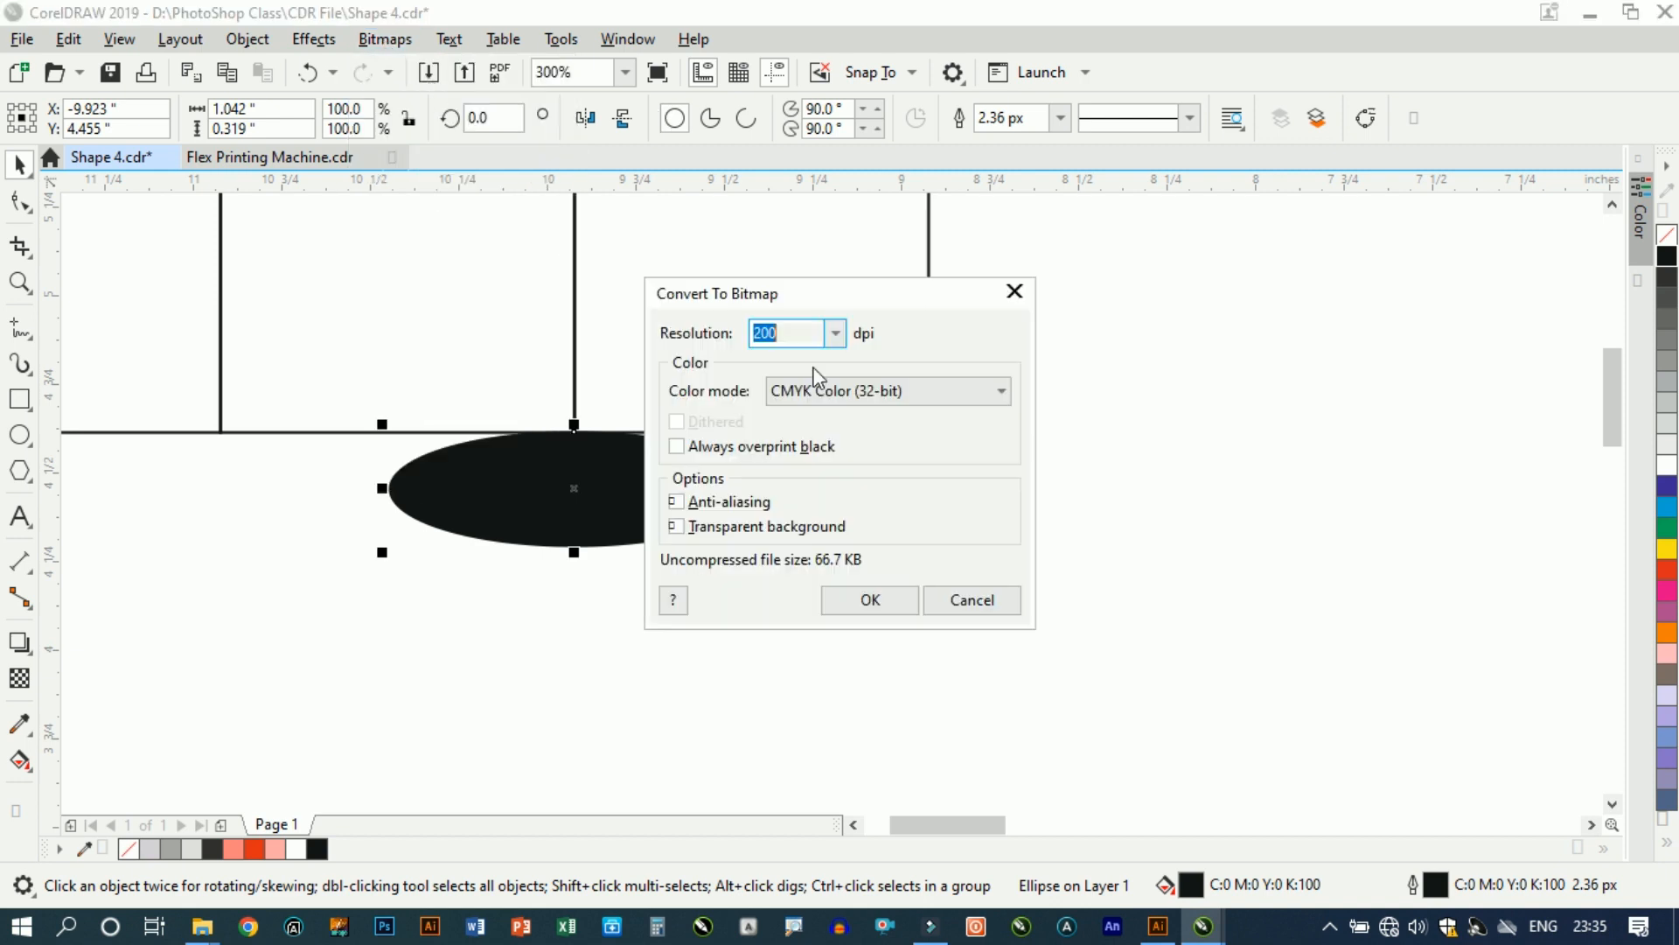
click(870, 600)
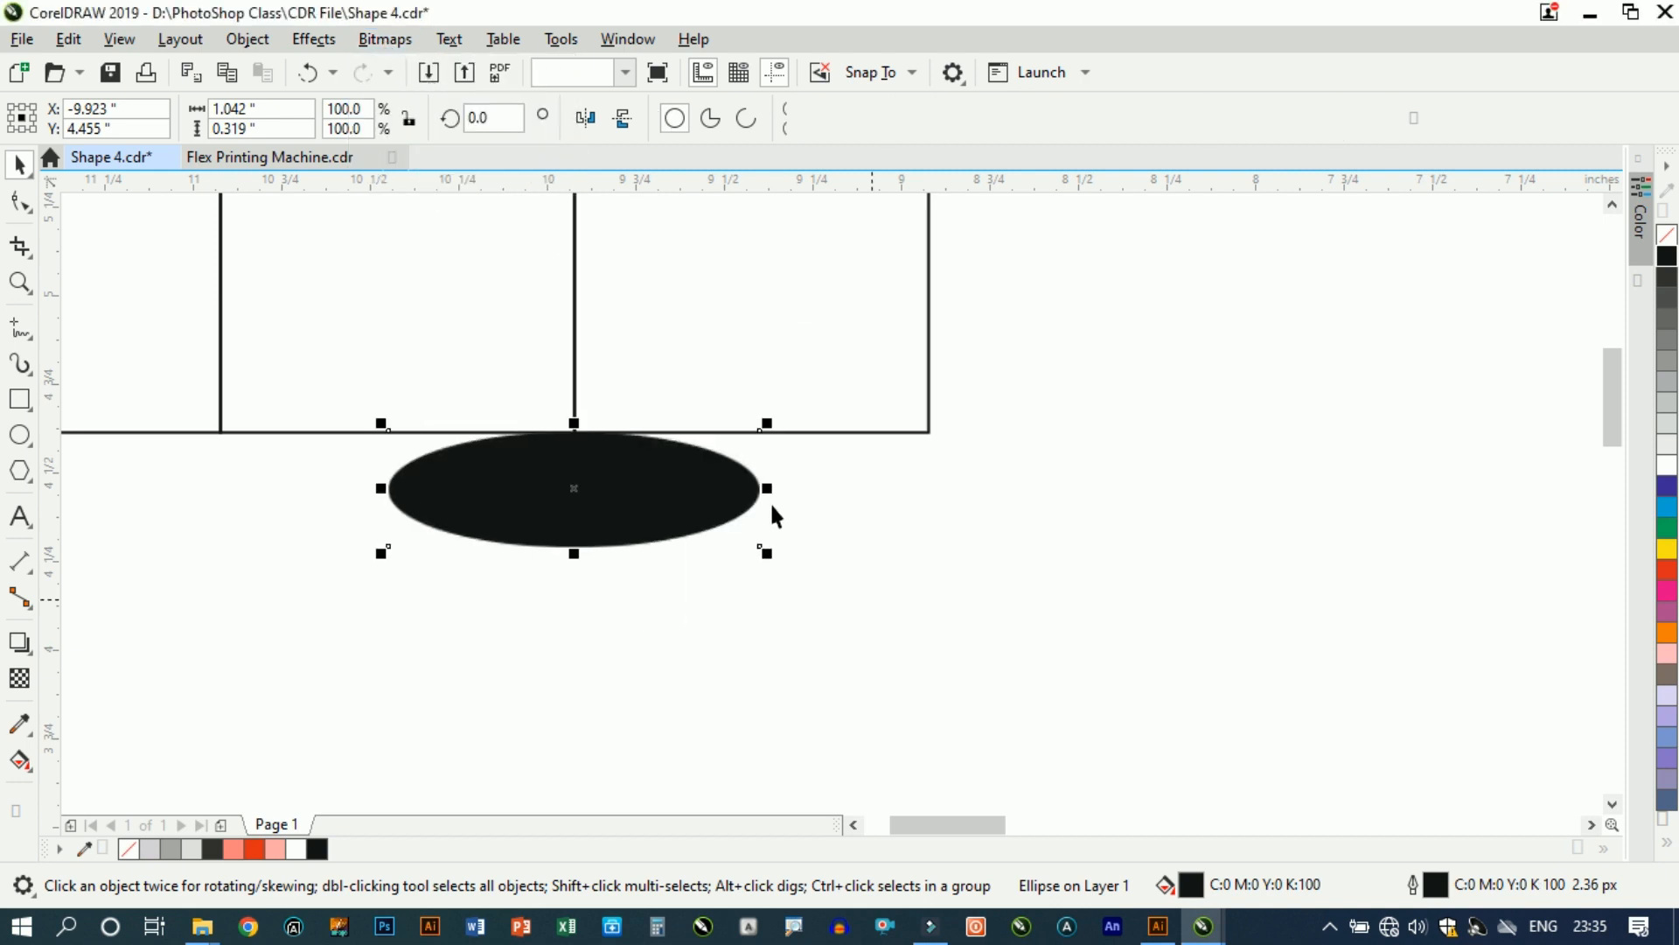
Step: Apply a Gaussian Blur with a 29-pixel radius to the ellipse bitmap
click(322, 44)
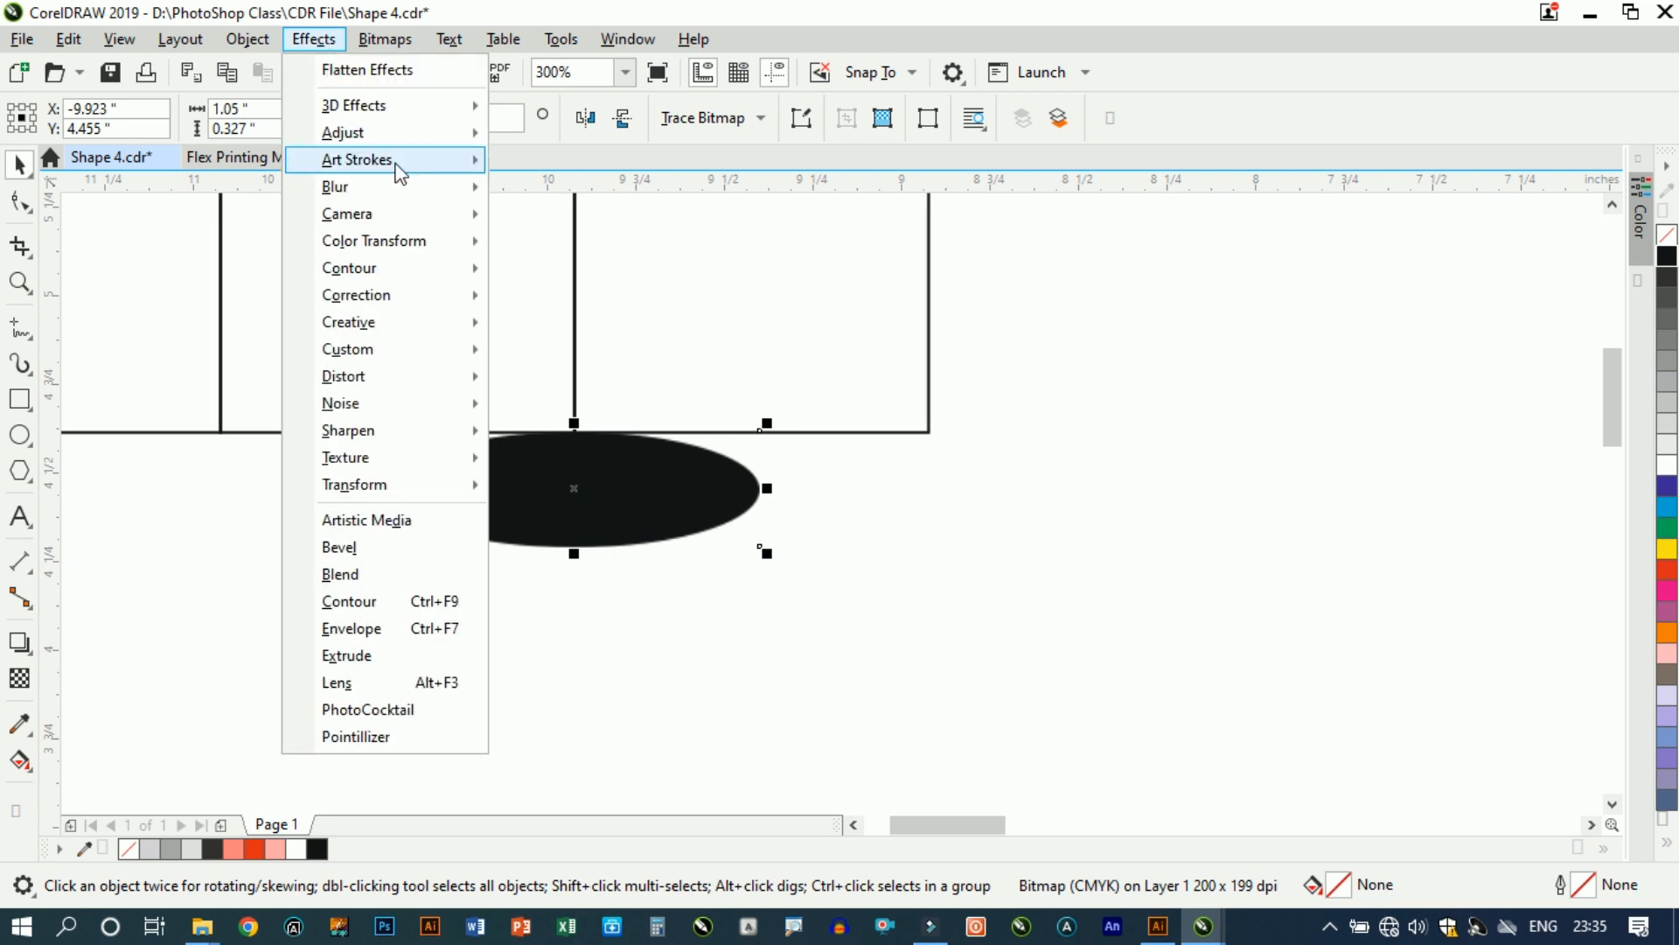
mouse_move(411, 188)
click(588, 220)
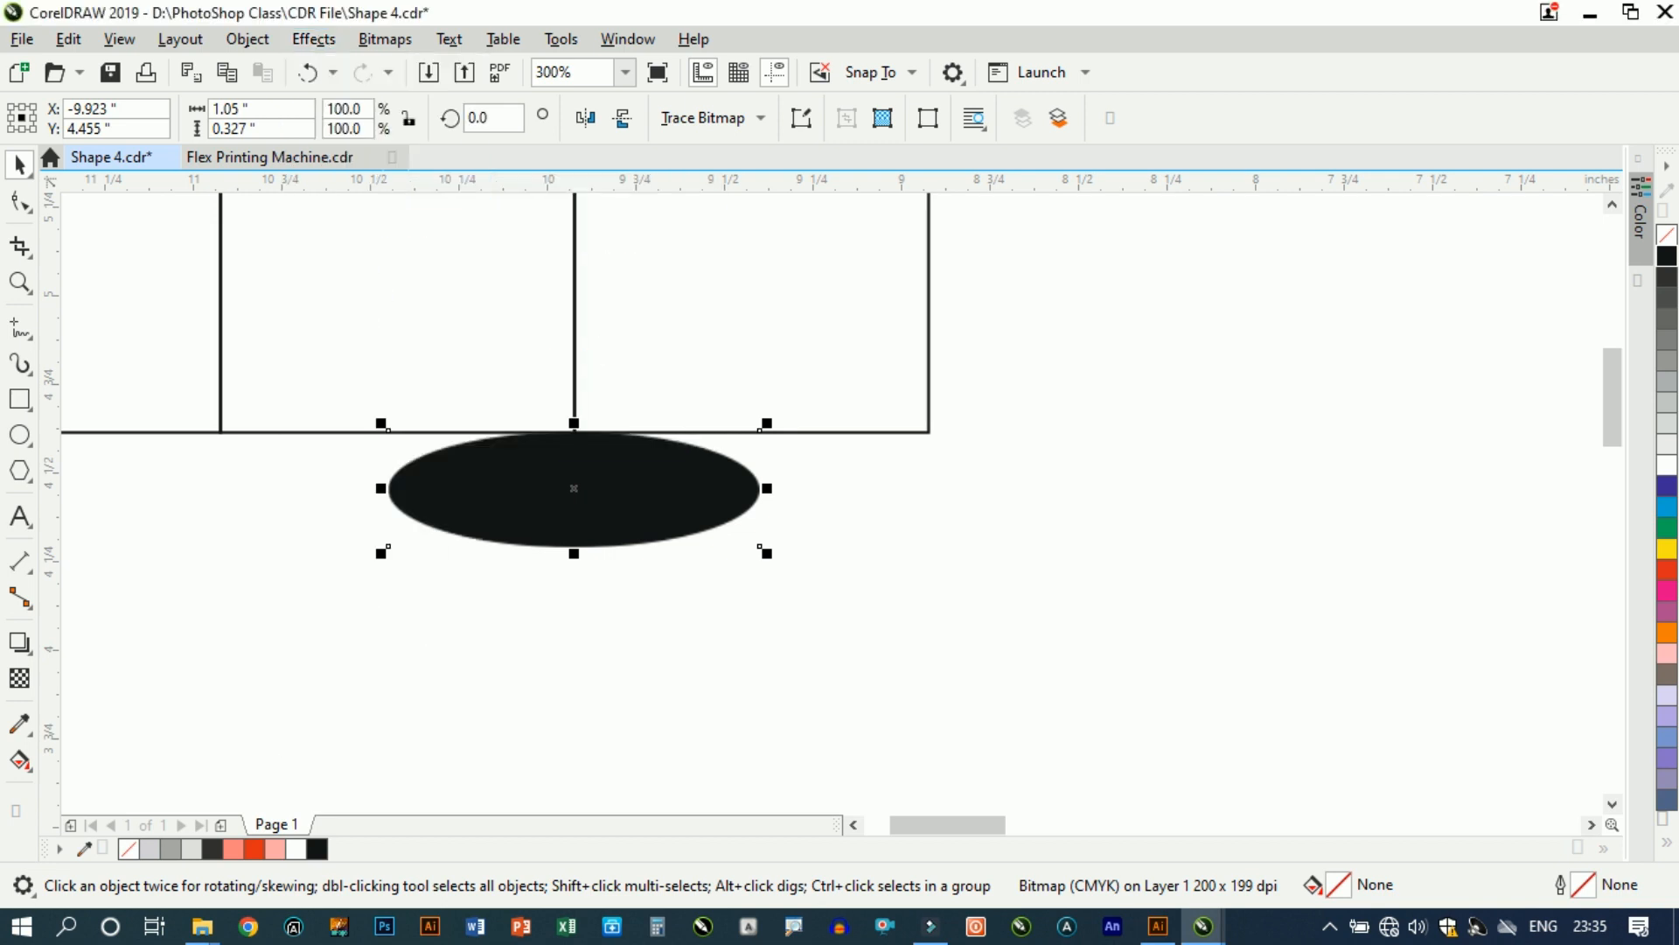
drag(745, 453, 817, 450)
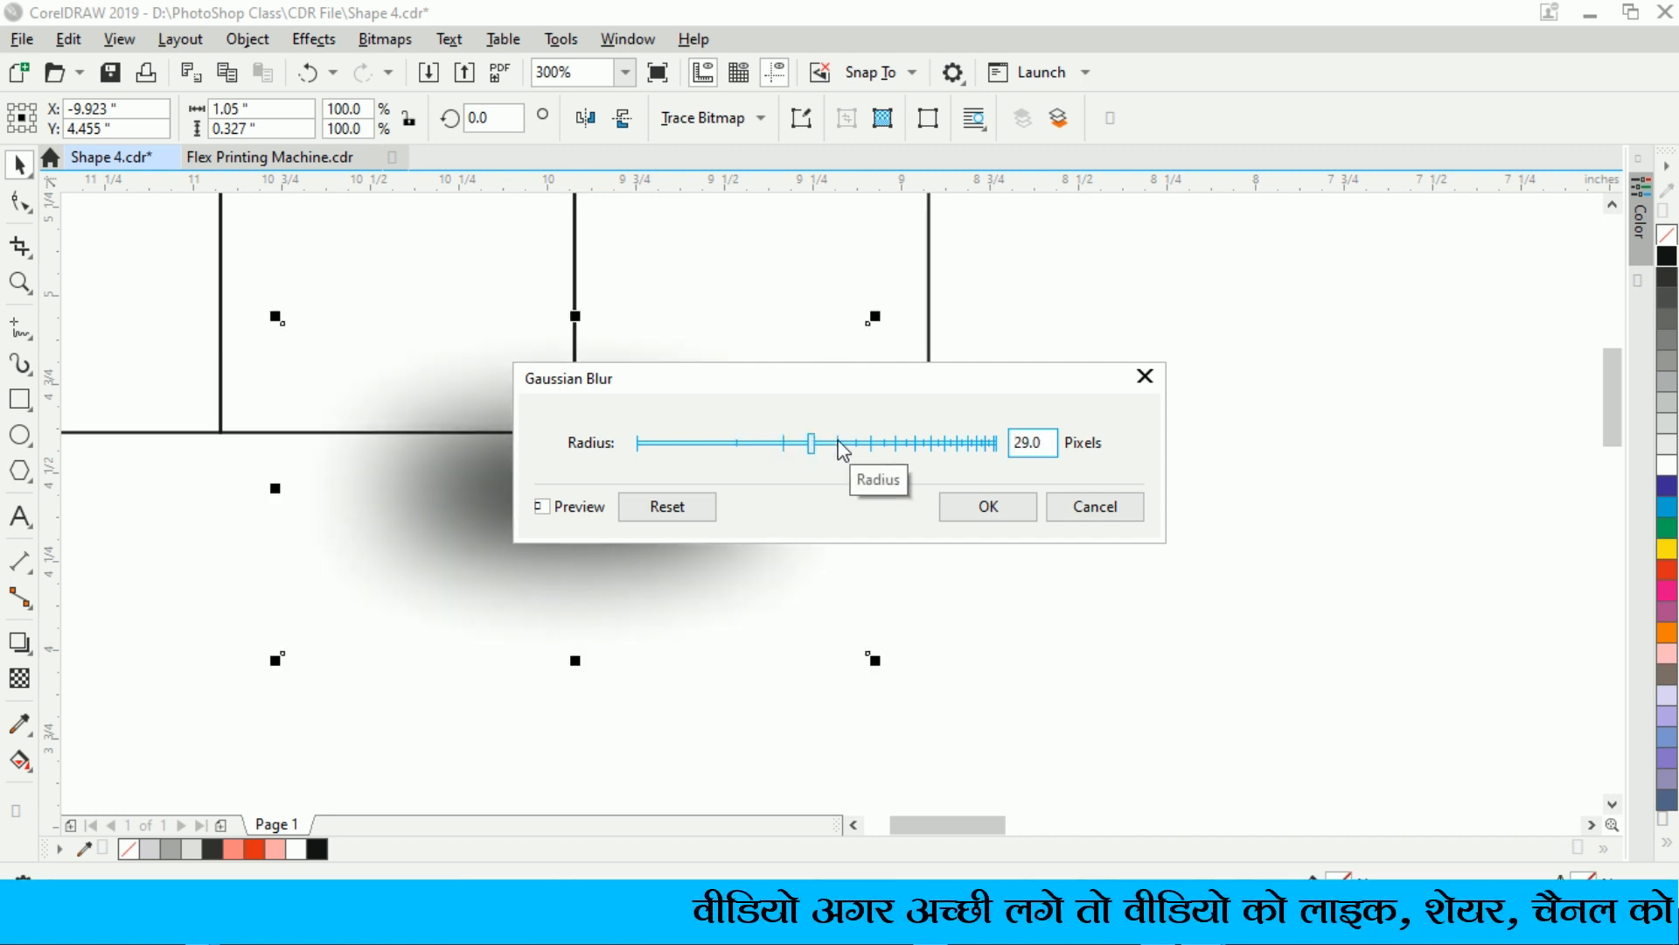
click(958, 503)
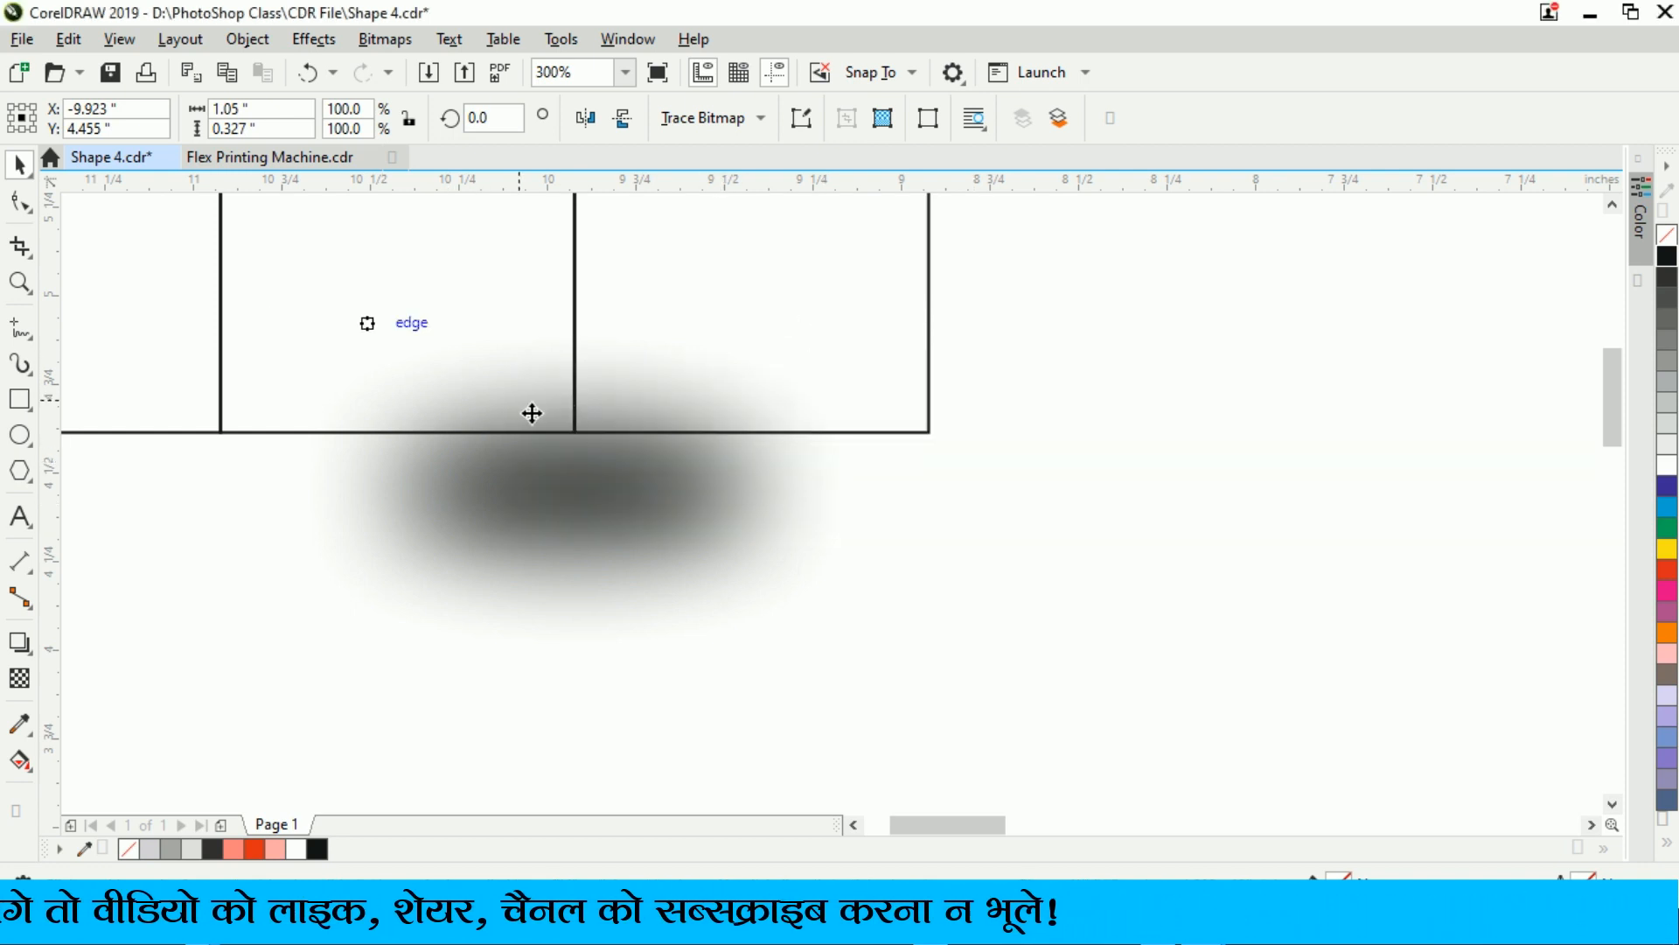
Step: Resize the blurred ellipse to about 1.96 by 0.56 inches and move it up over the squares' lower edge
click(19, 165)
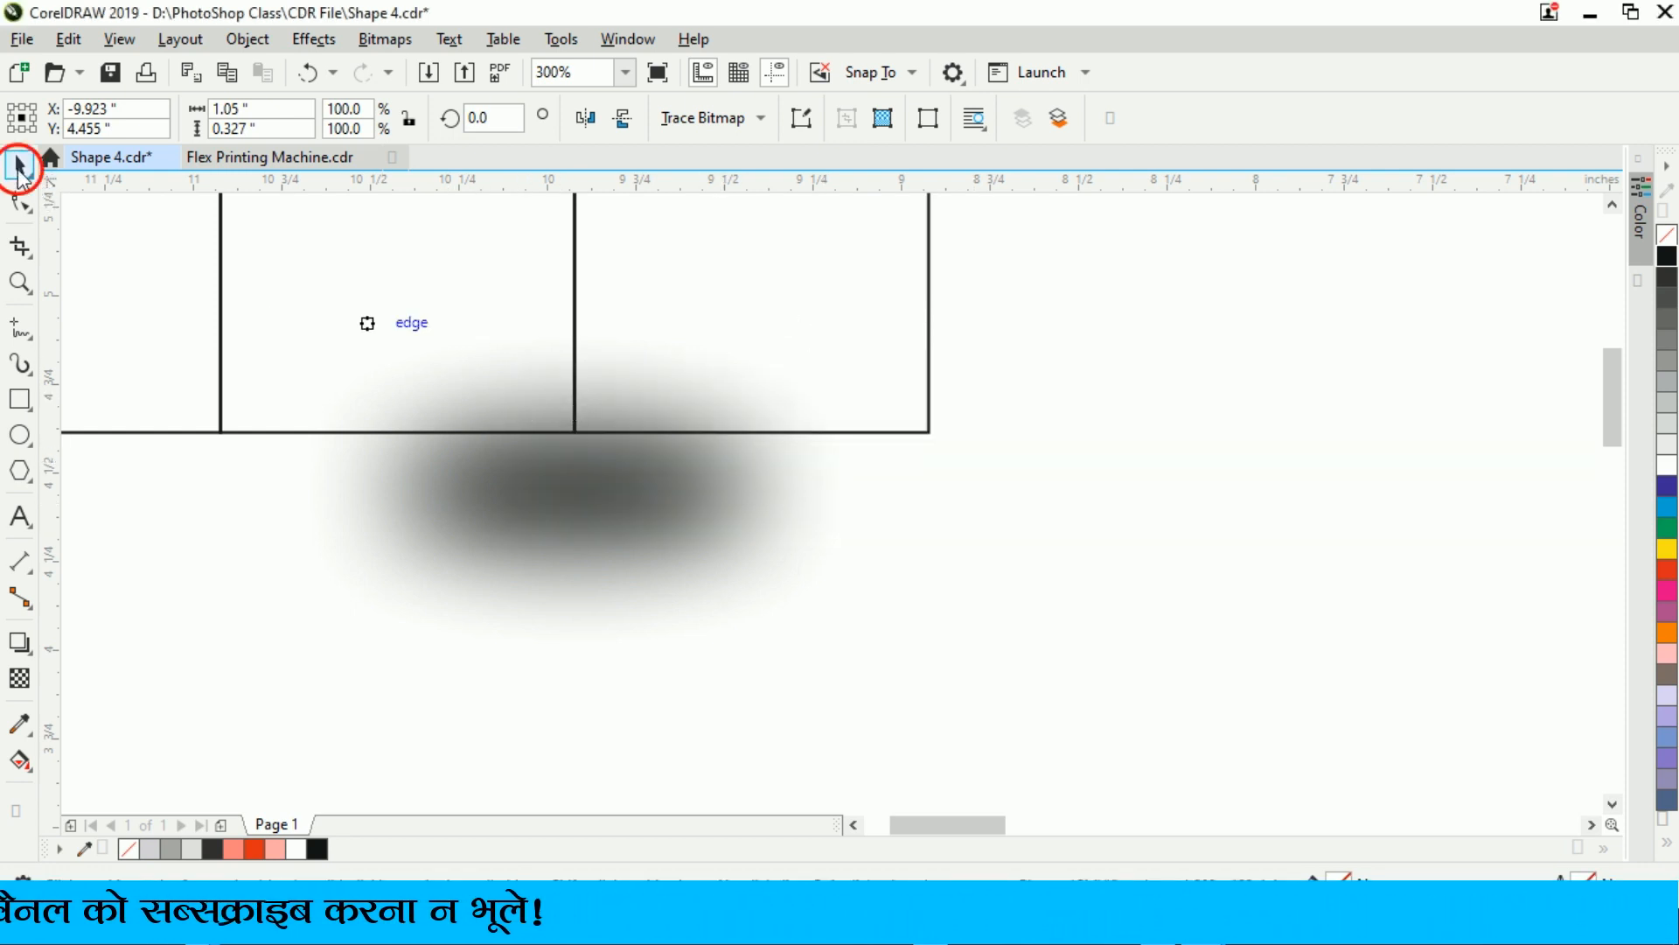
click(821, 491)
key(shift)
drag(595, 672, 635, 562)
drag(584, 430, 587, 411)
drag(620, 515, 609, 472)
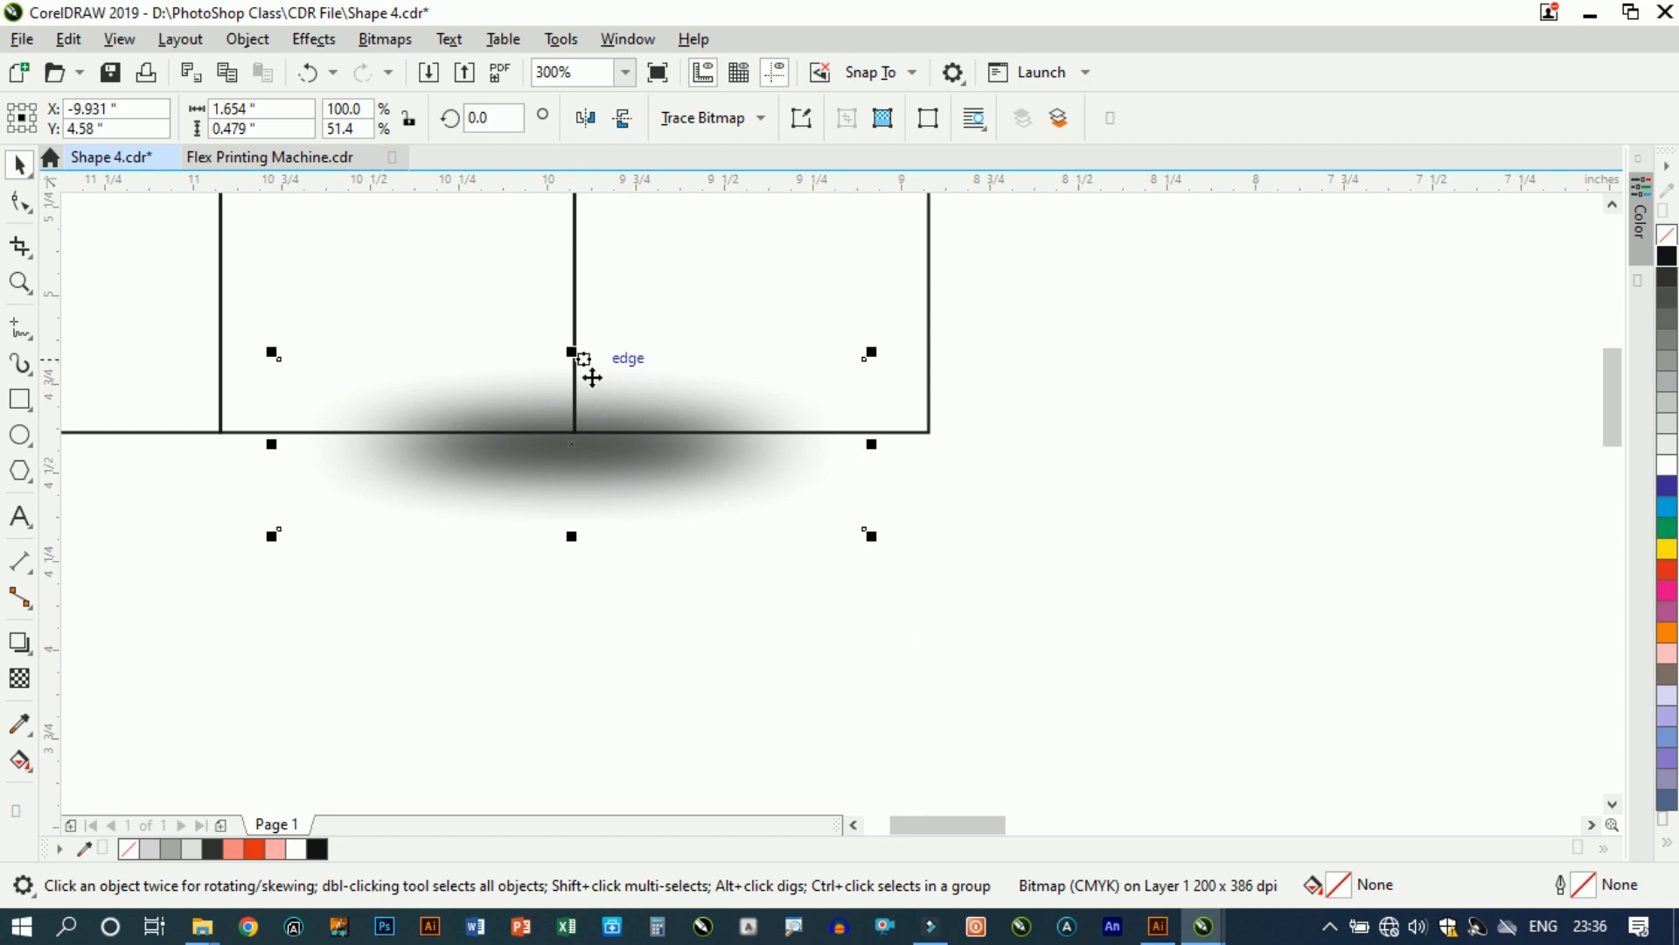
drag(584, 362, 592, 347)
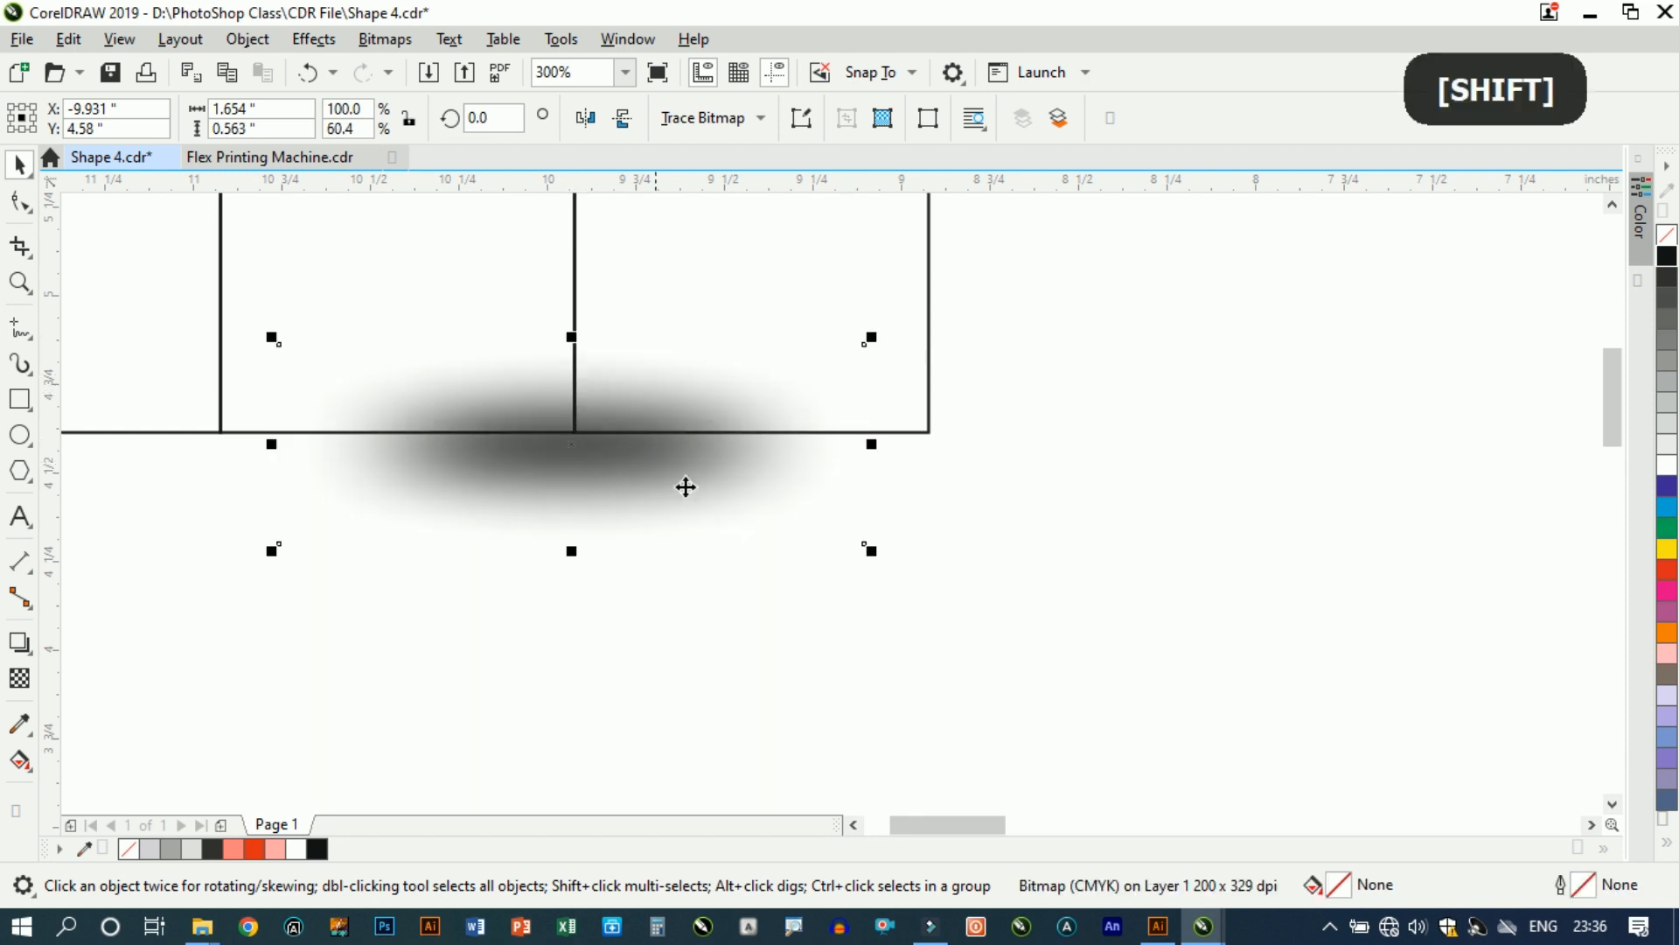
drag(895, 461, 945, 461)
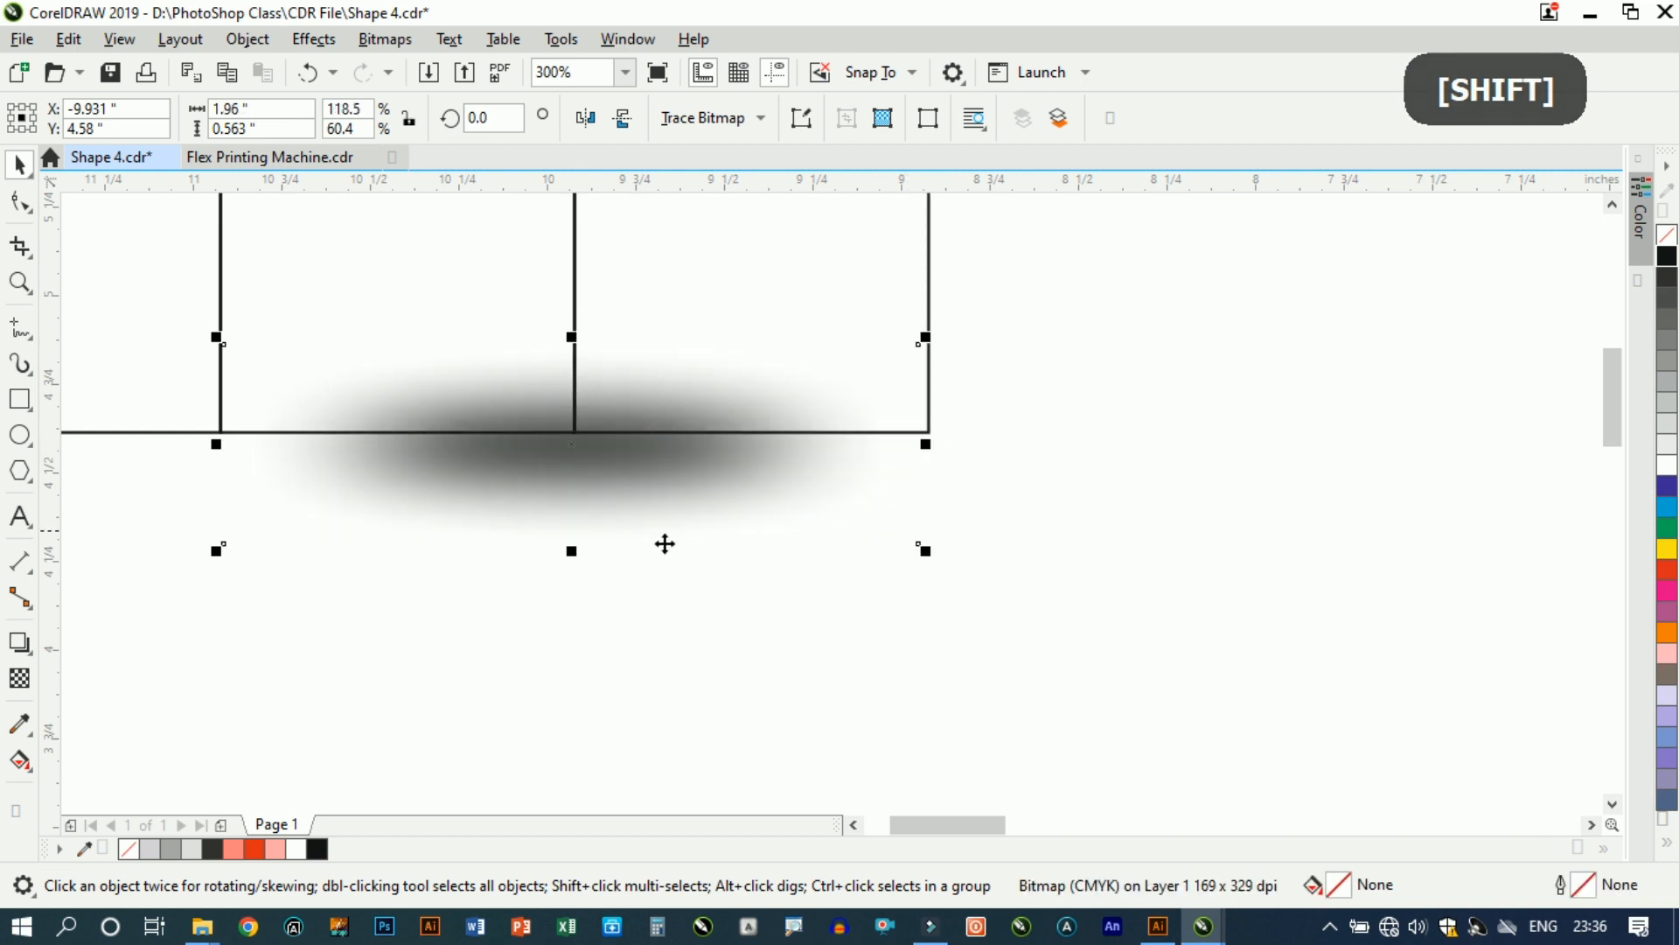
Step: Fill the left square with the light lavender-grey from the document palette
scroll(739, 491, down, 1)
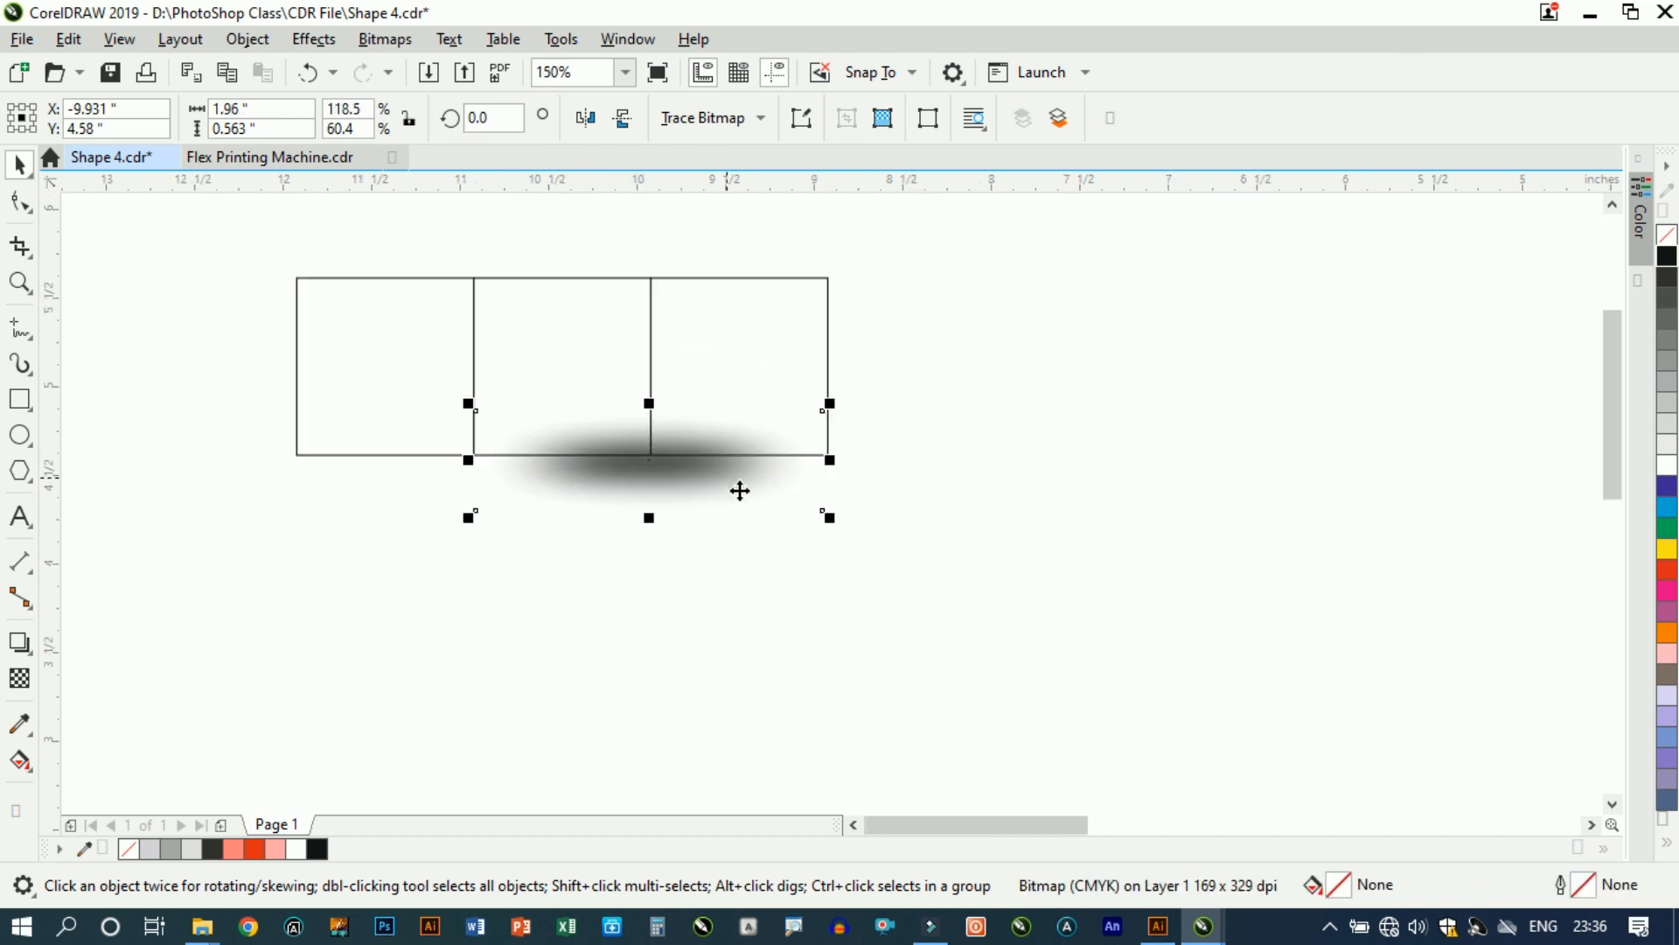
click(1035, 382)
click(475, 338)
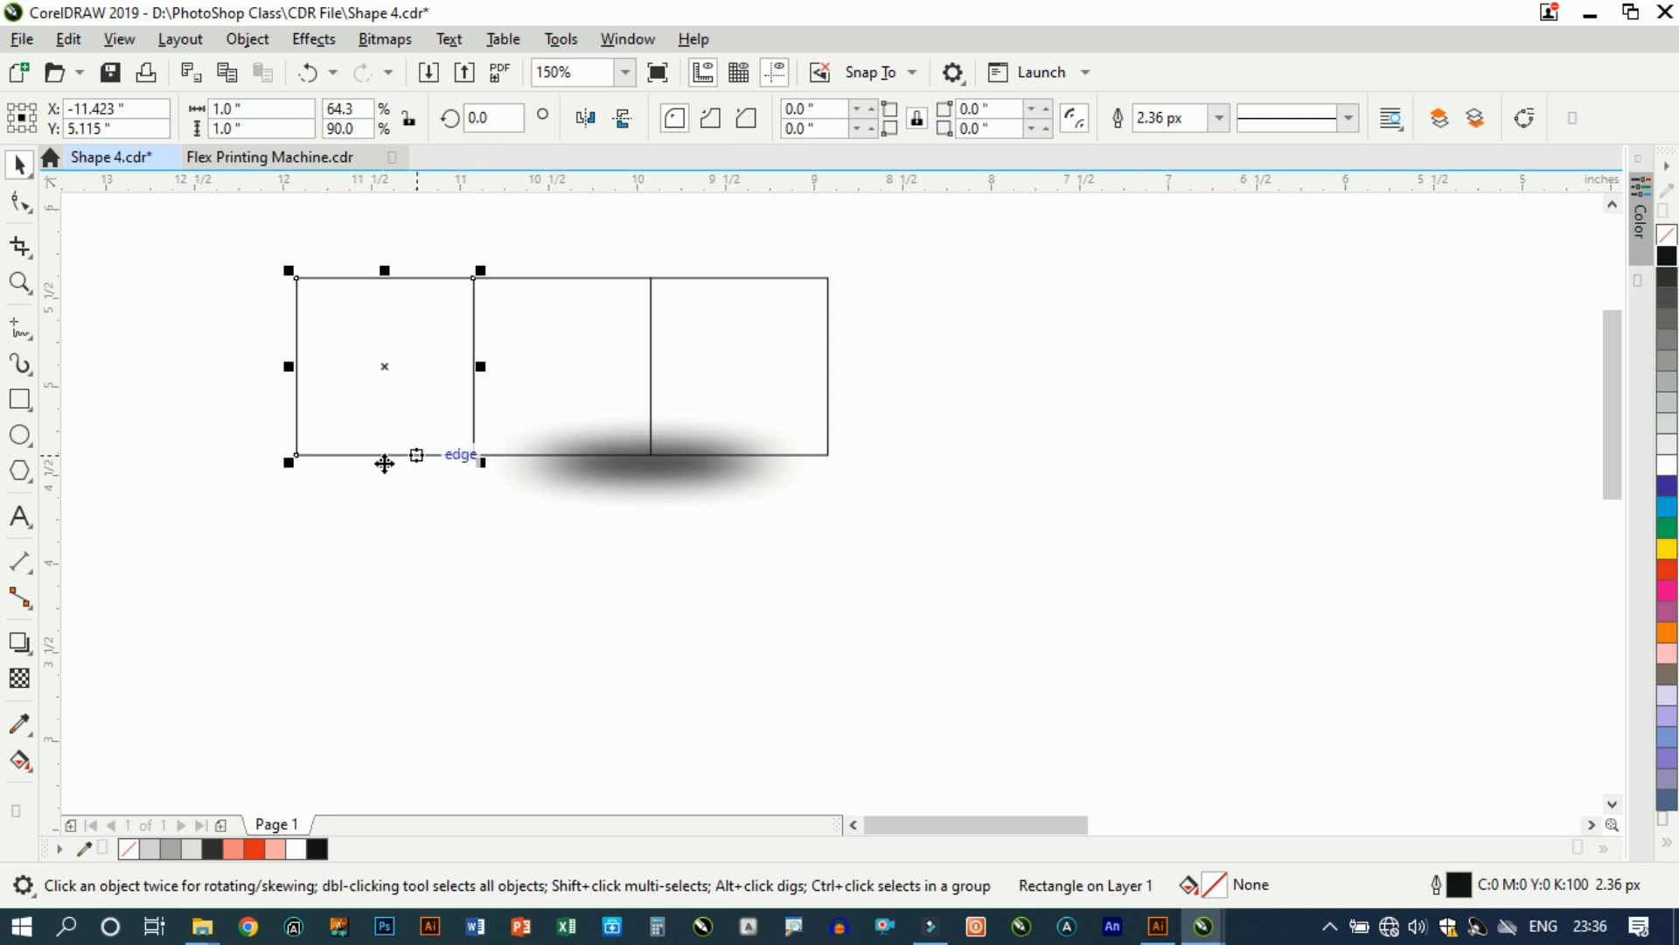
click(152, 850)
Step: Ungroup the other two squares and fill the middle one with medium grey and the right one with pale grey
click(515, 324)
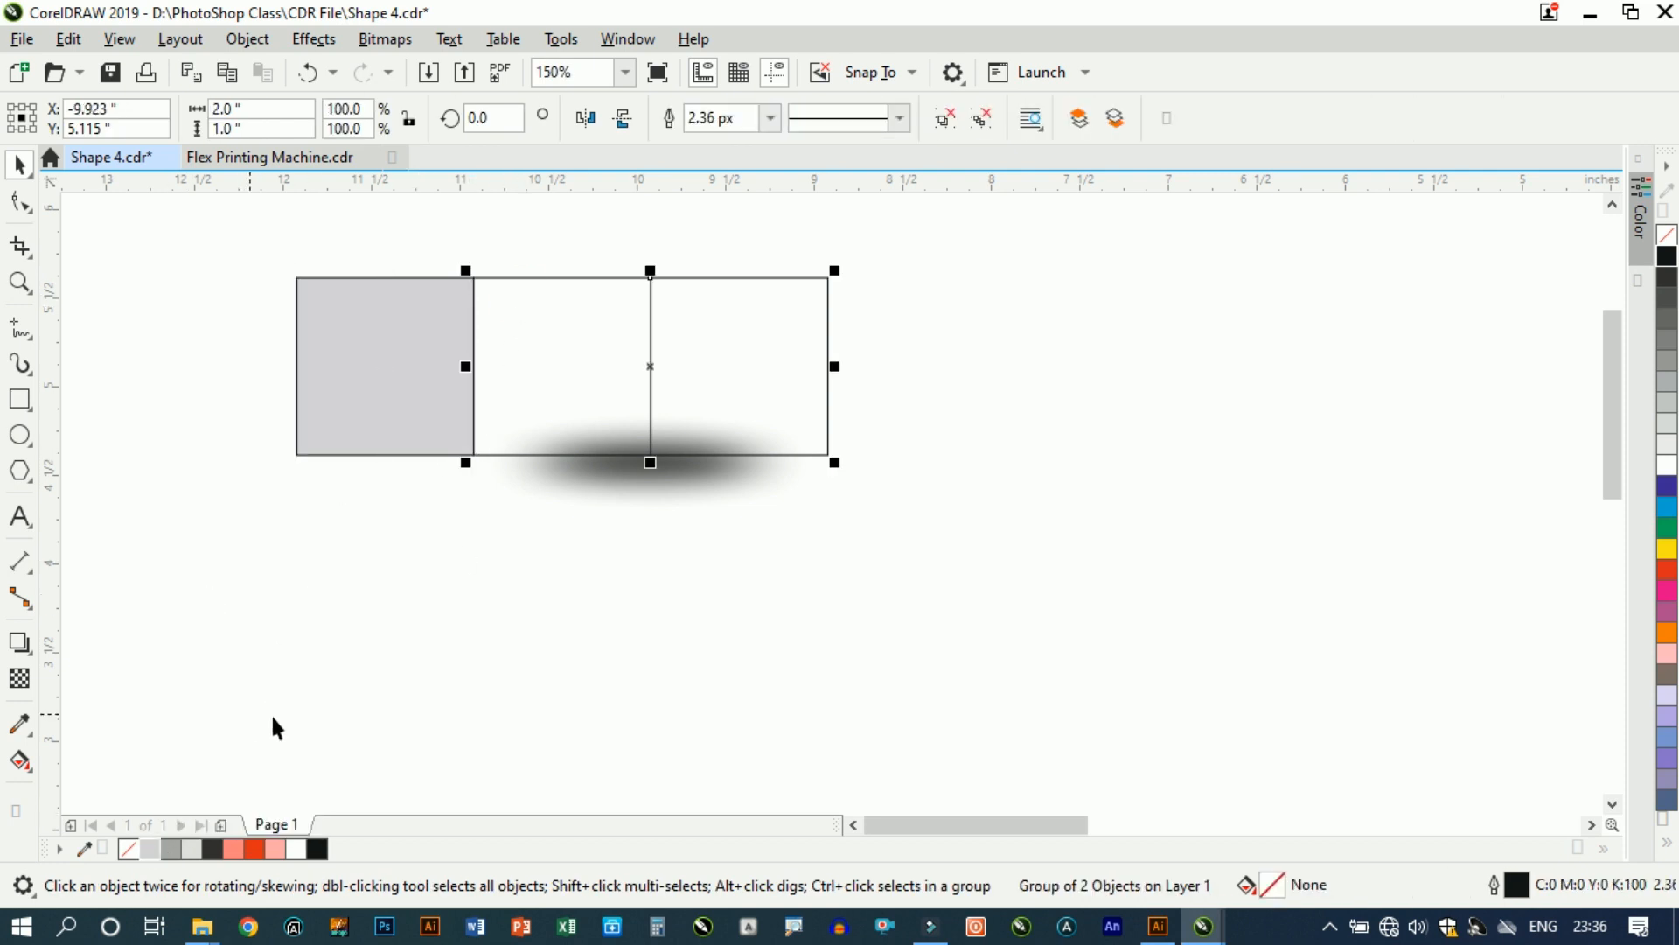
click(360, 586)
click(564, 371)
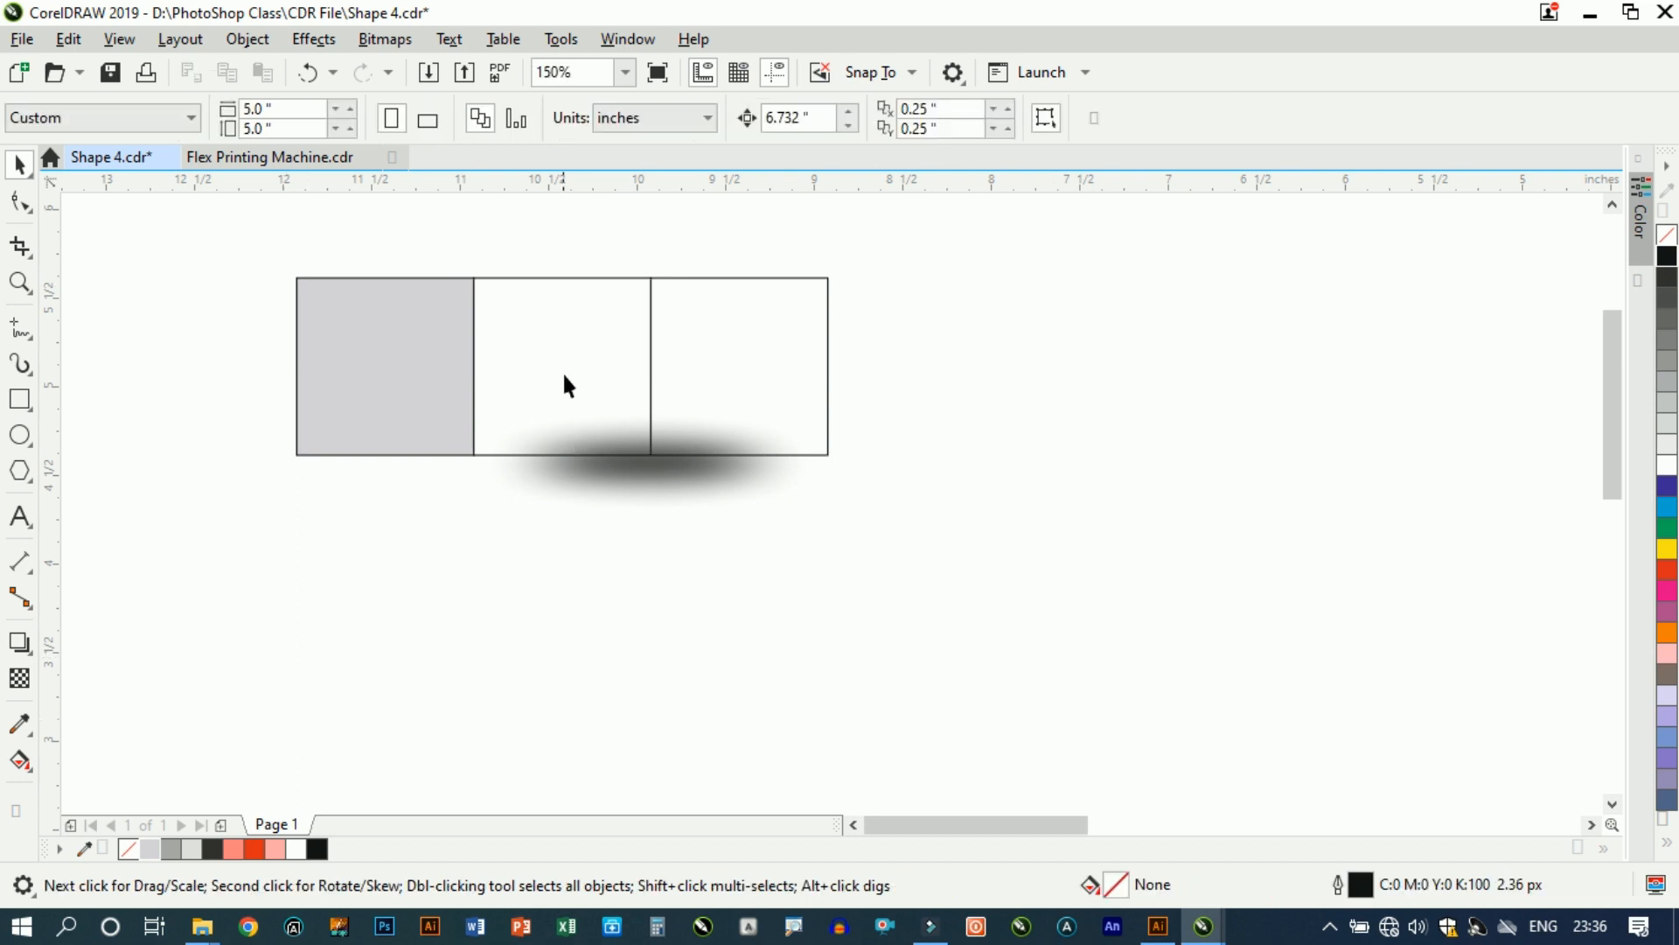
click(172, 849)
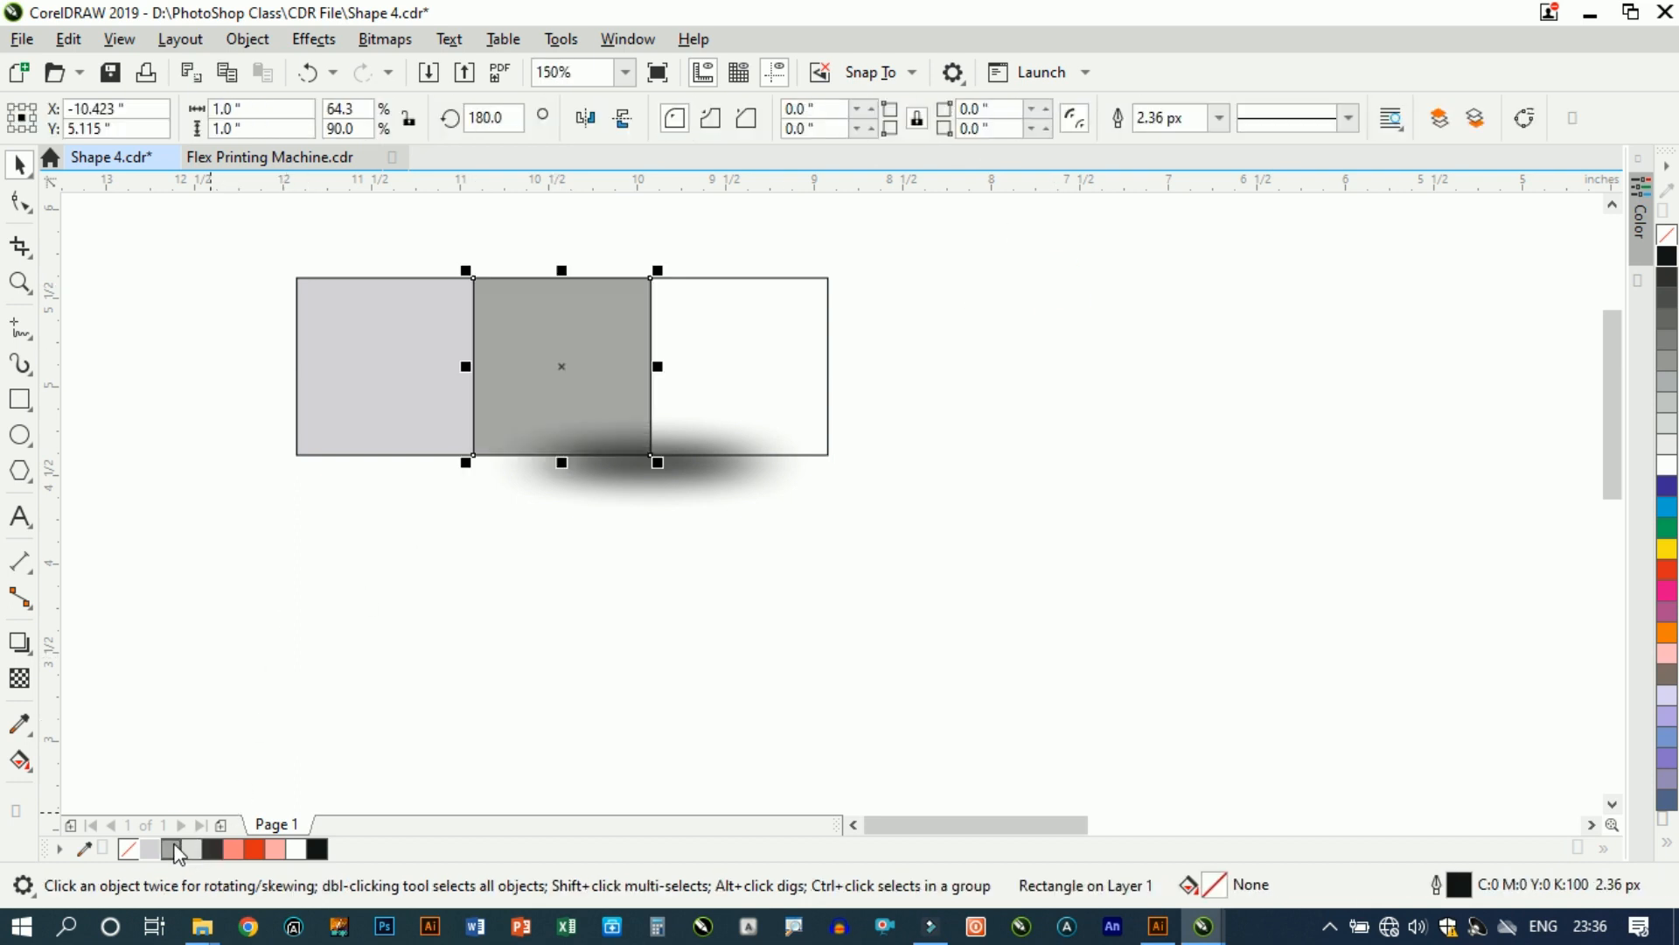
click(733, 317)
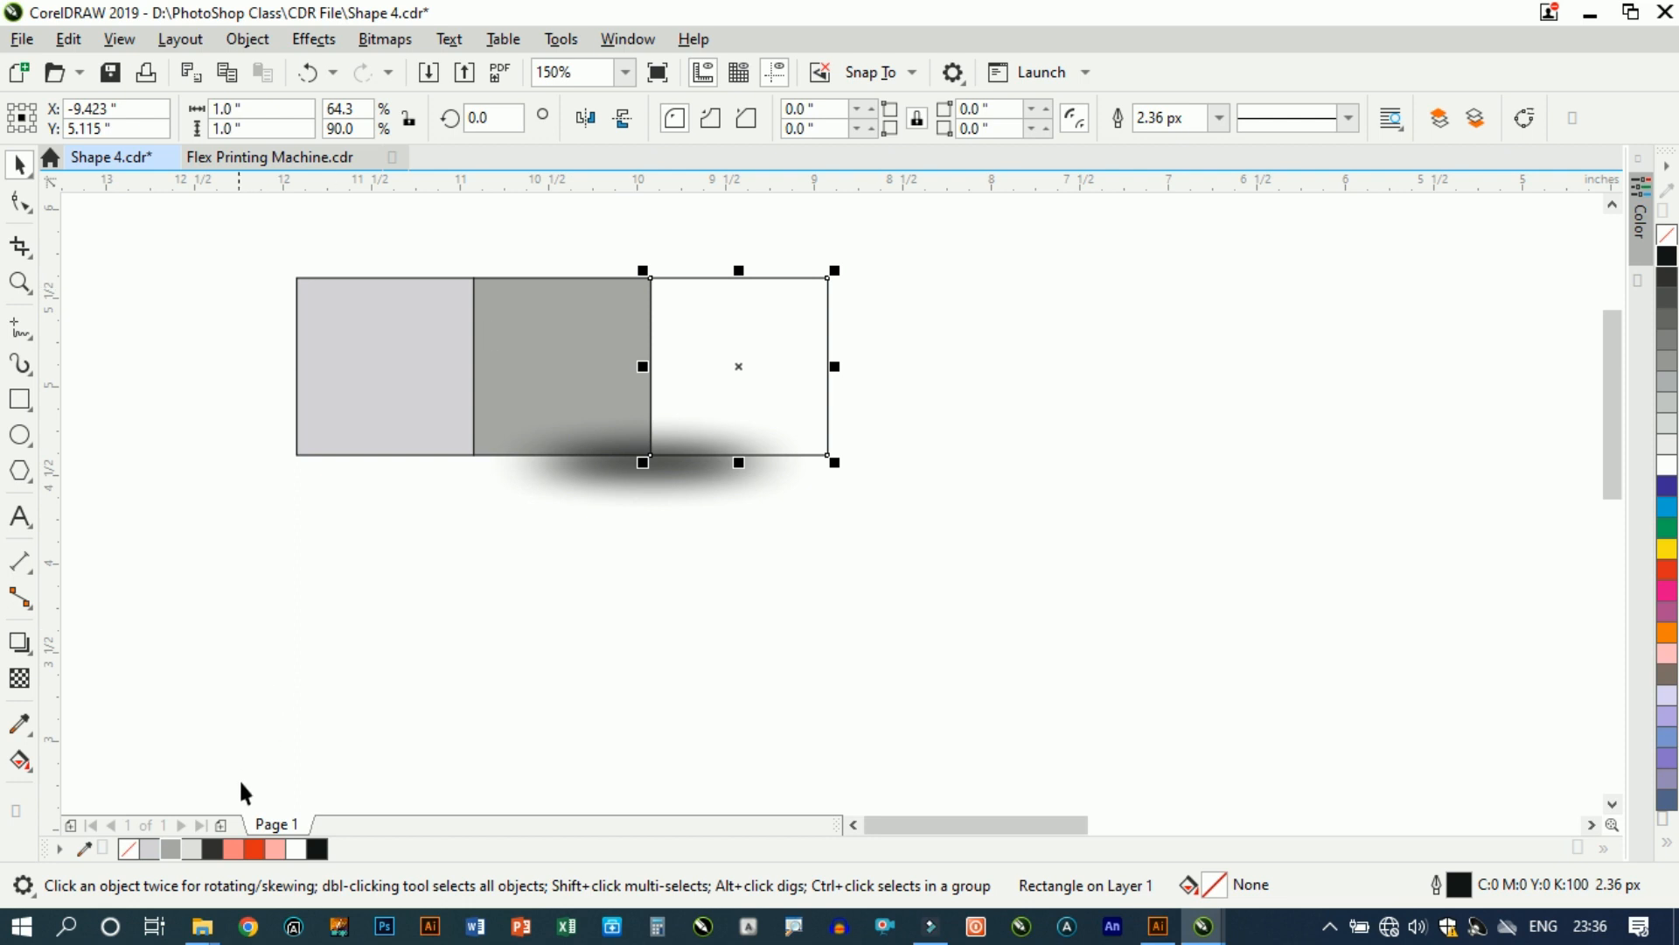
click(193, 851)
click(877, 582)
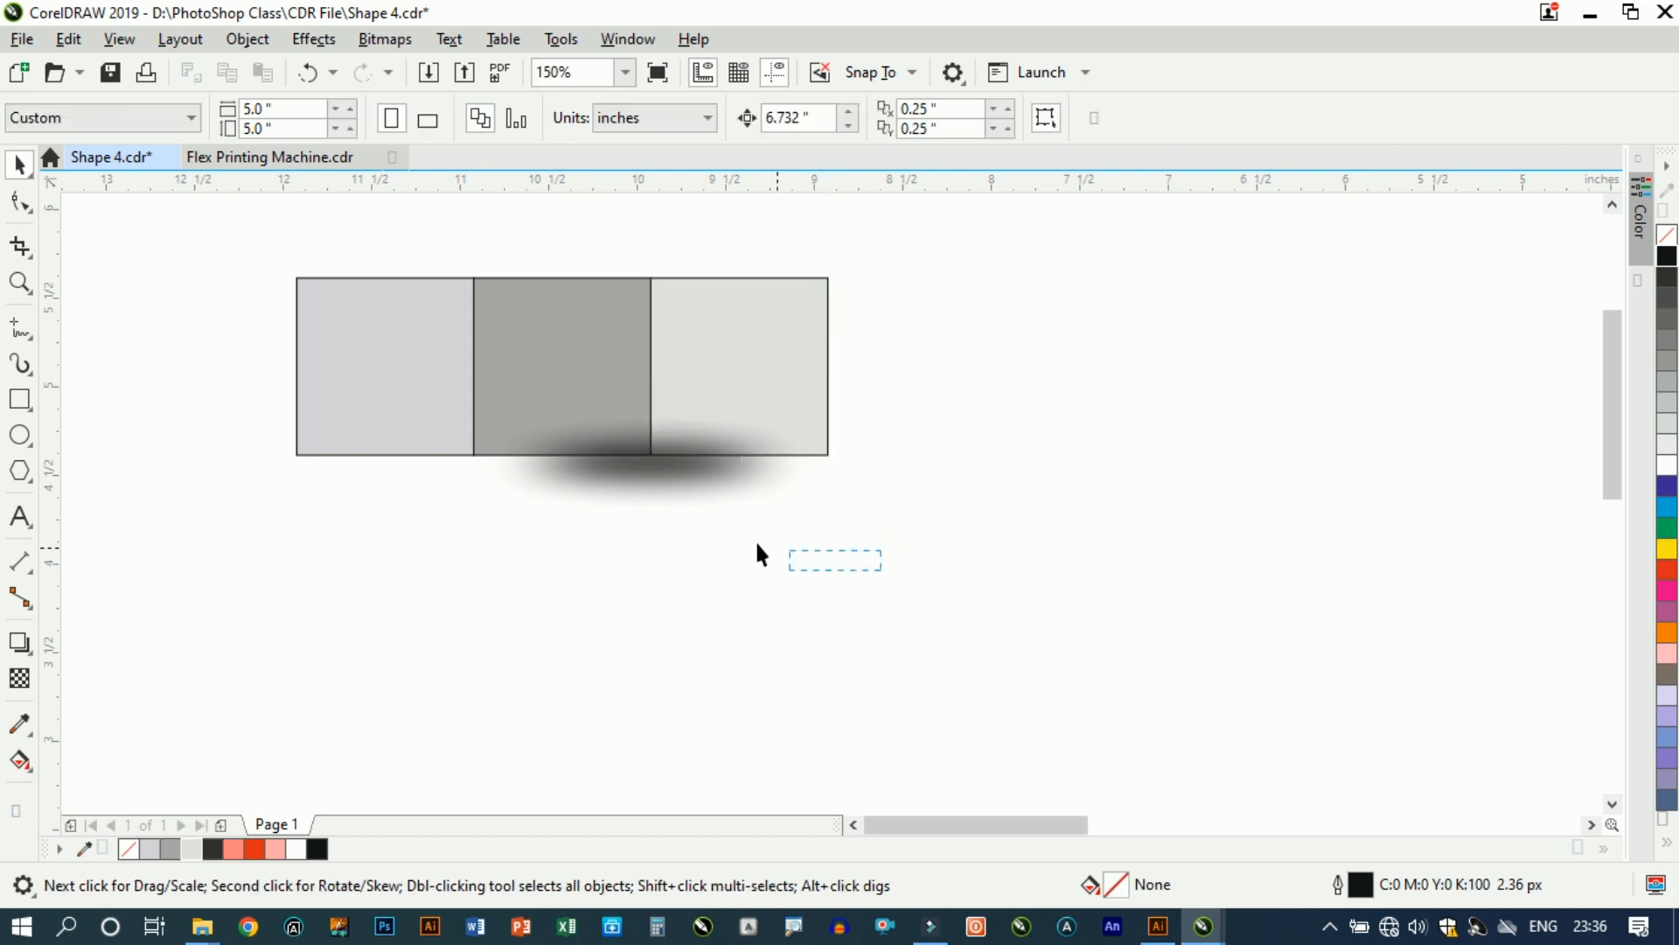
Step: Bring the middle and right squares to the front of the layer so they cover the blurred shadow's upper part
click(560, 354)
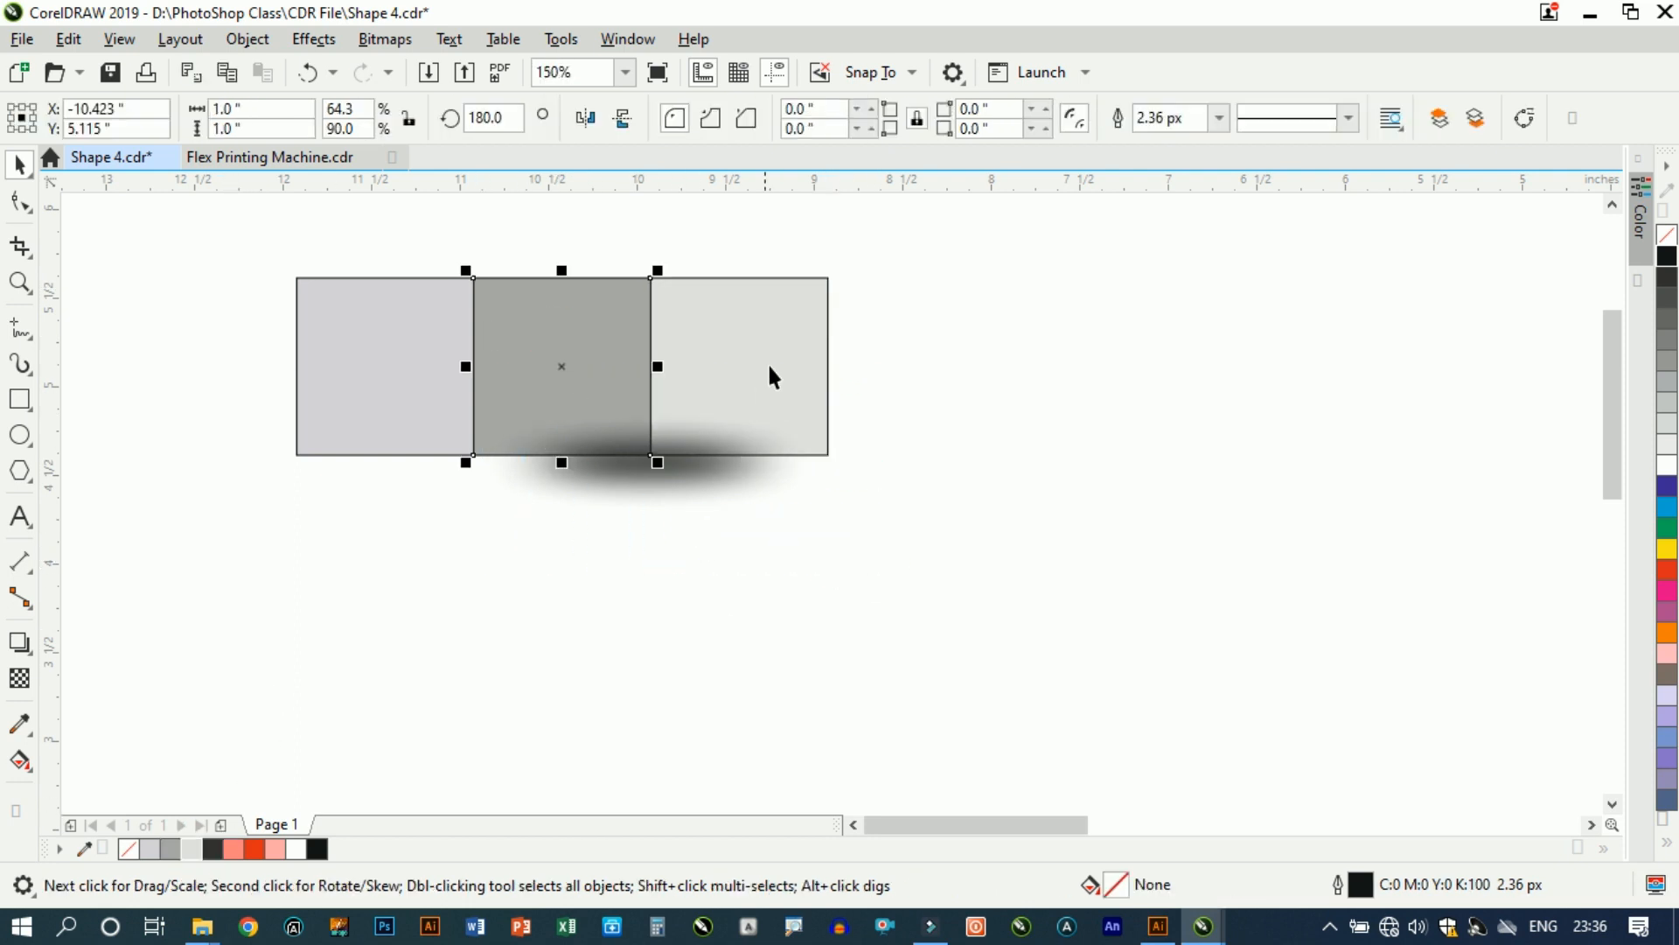
shift+click(770, 354)
click(242, 41)
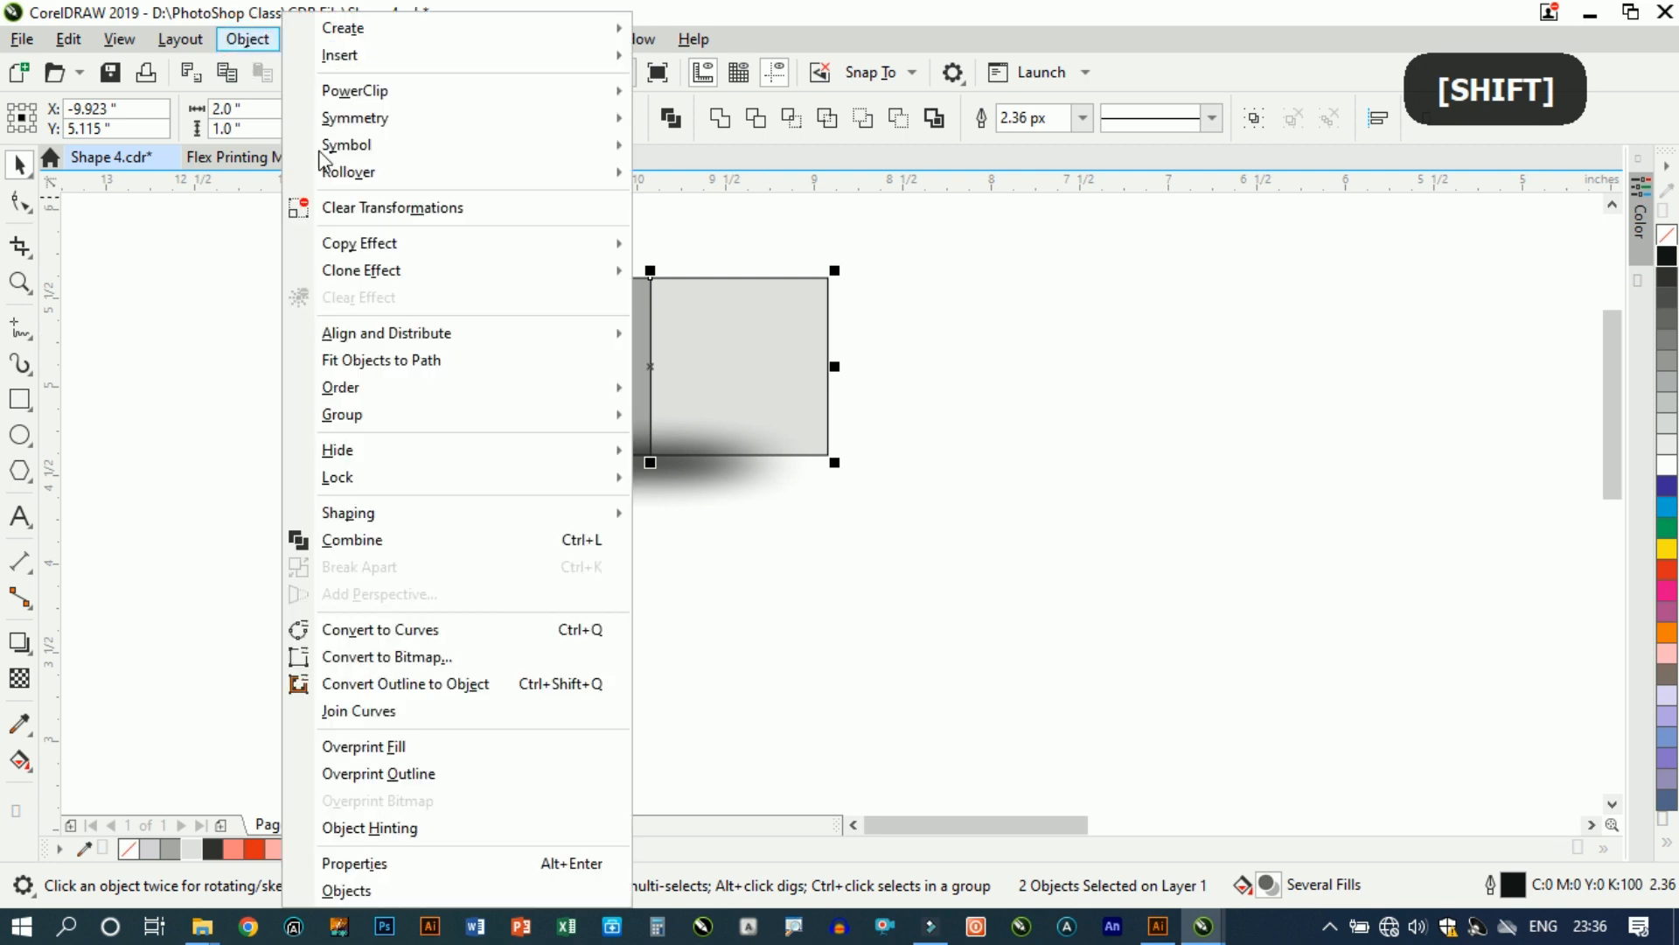
mouse_move(541, 392)
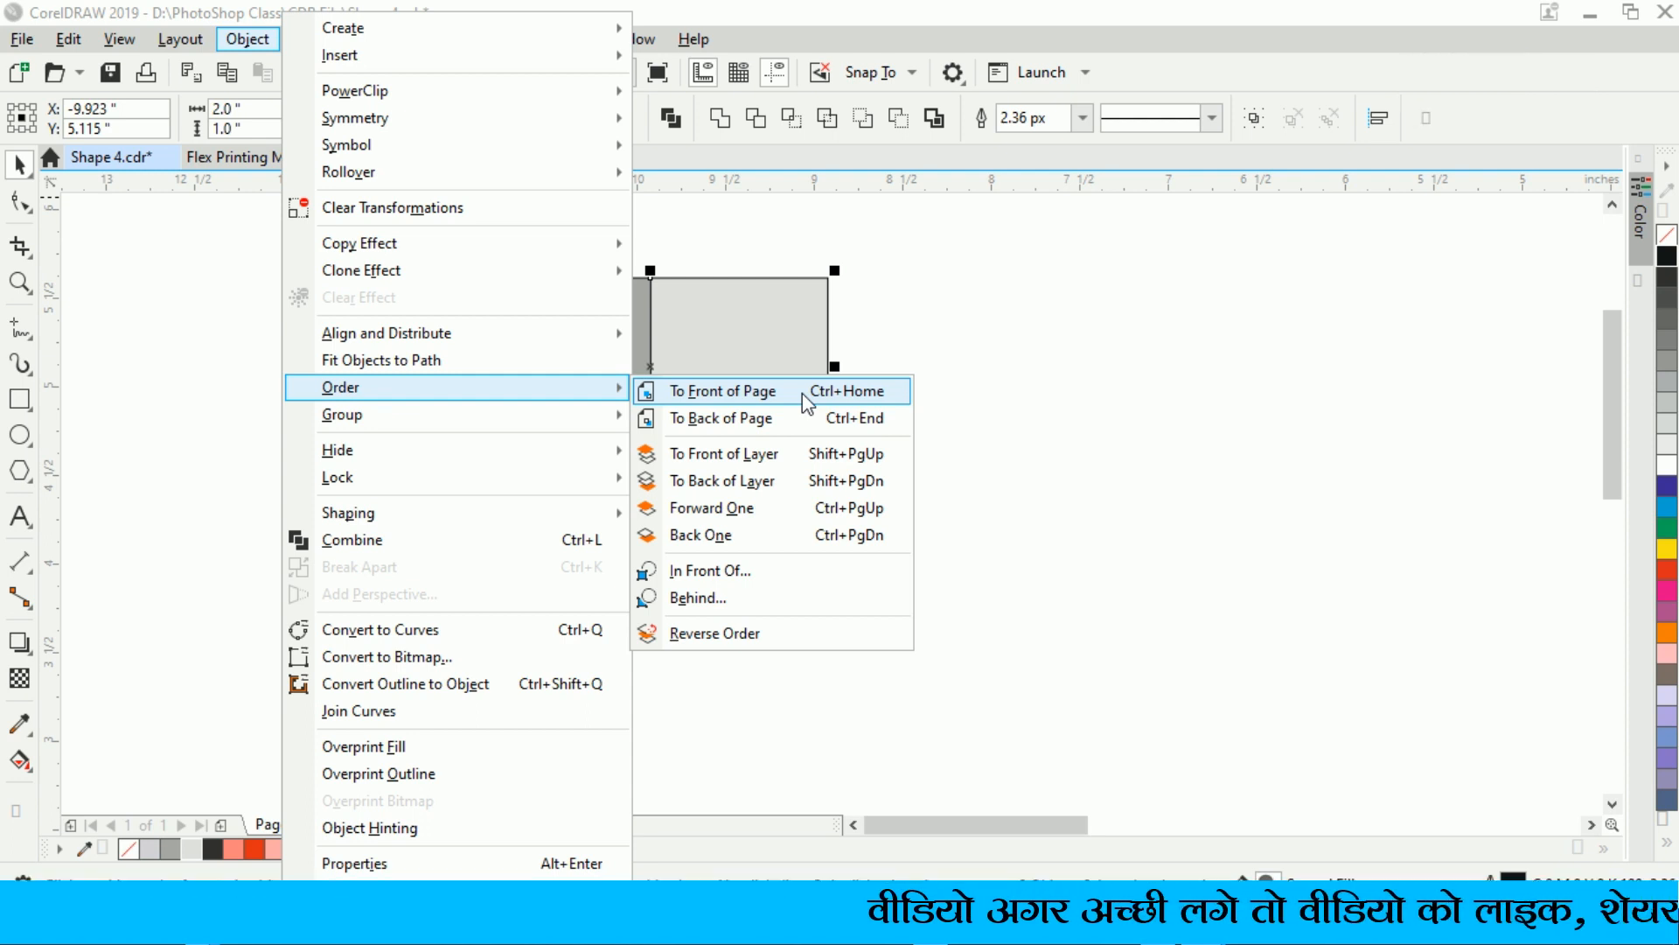
click(814, 454)
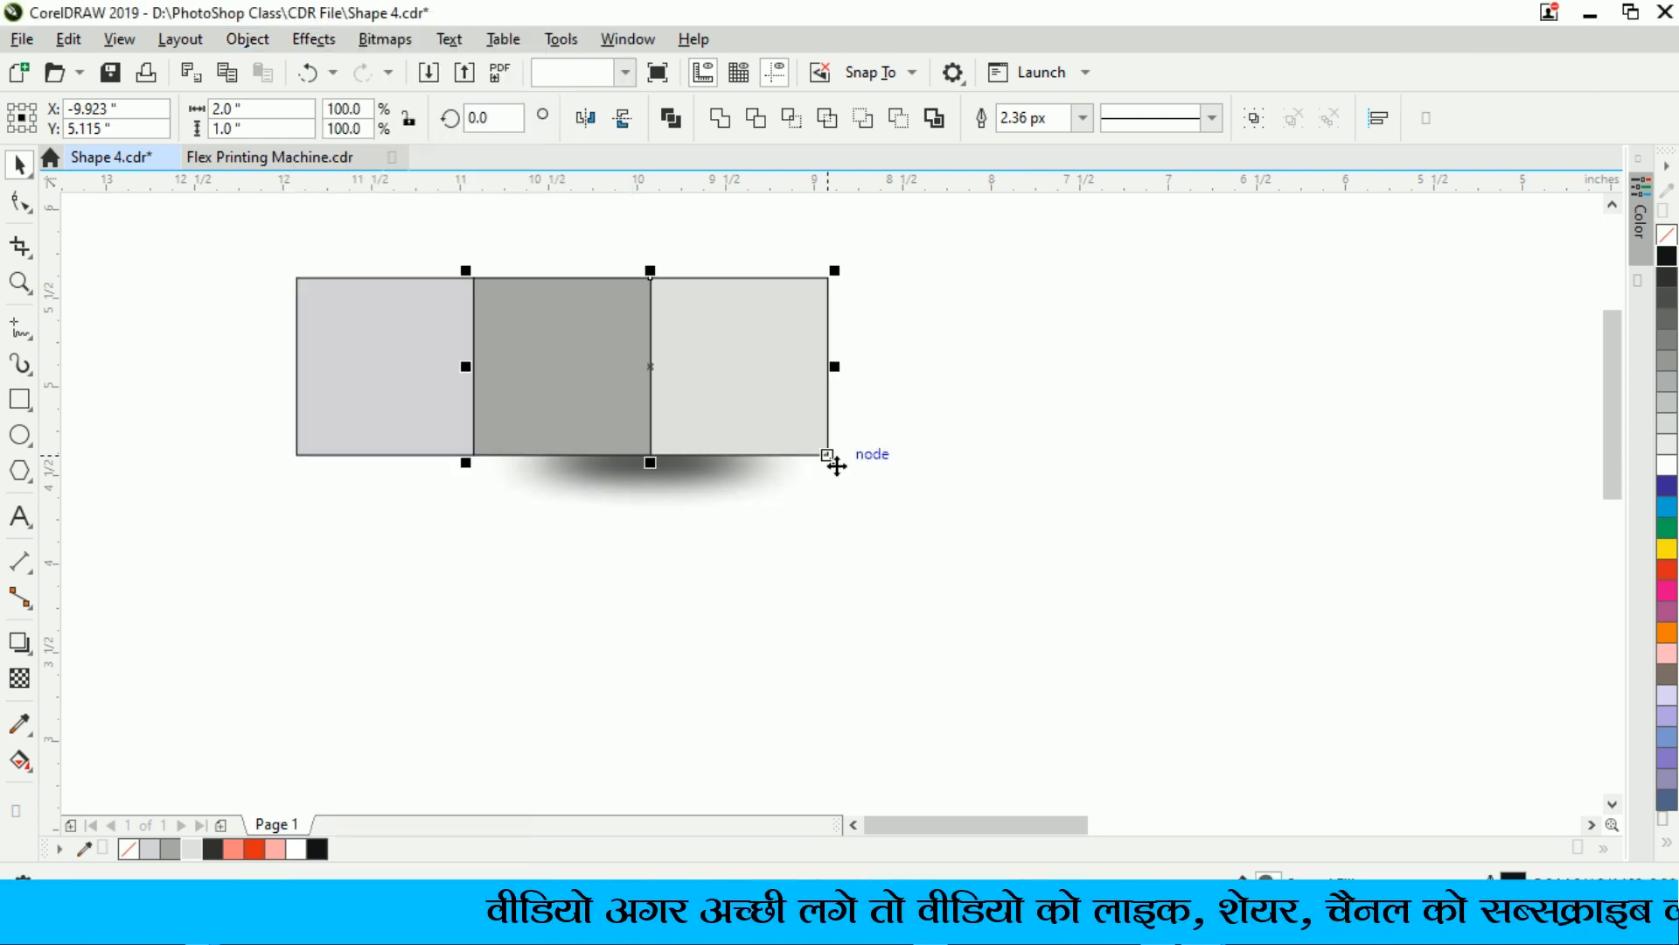
Step: Remove the outline from all three squares
click(860, 532)
click(542, 360)
shift+click(783, 359)
shift+click(385, 366)
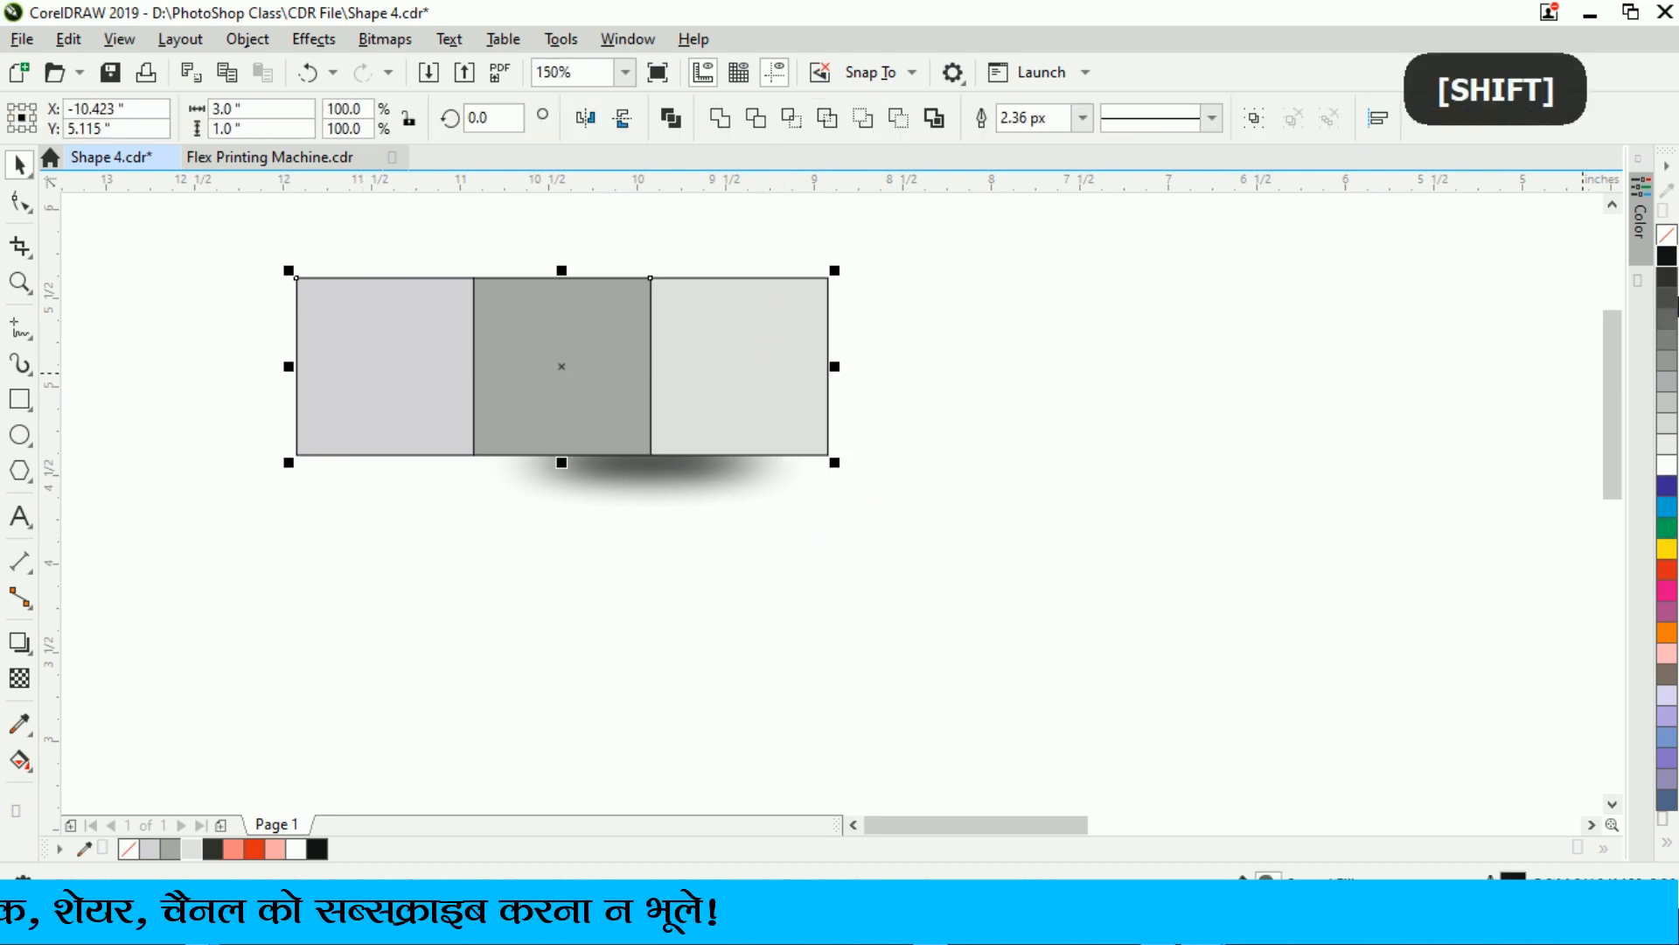
right_click(1668, 240)
click(1152, 461)
Step: Reduce the height of the blurred shadow by raising its lower edge, keeping its width and upper edge fixed
click(658, 477)
scroll(655, 477, up, 1)
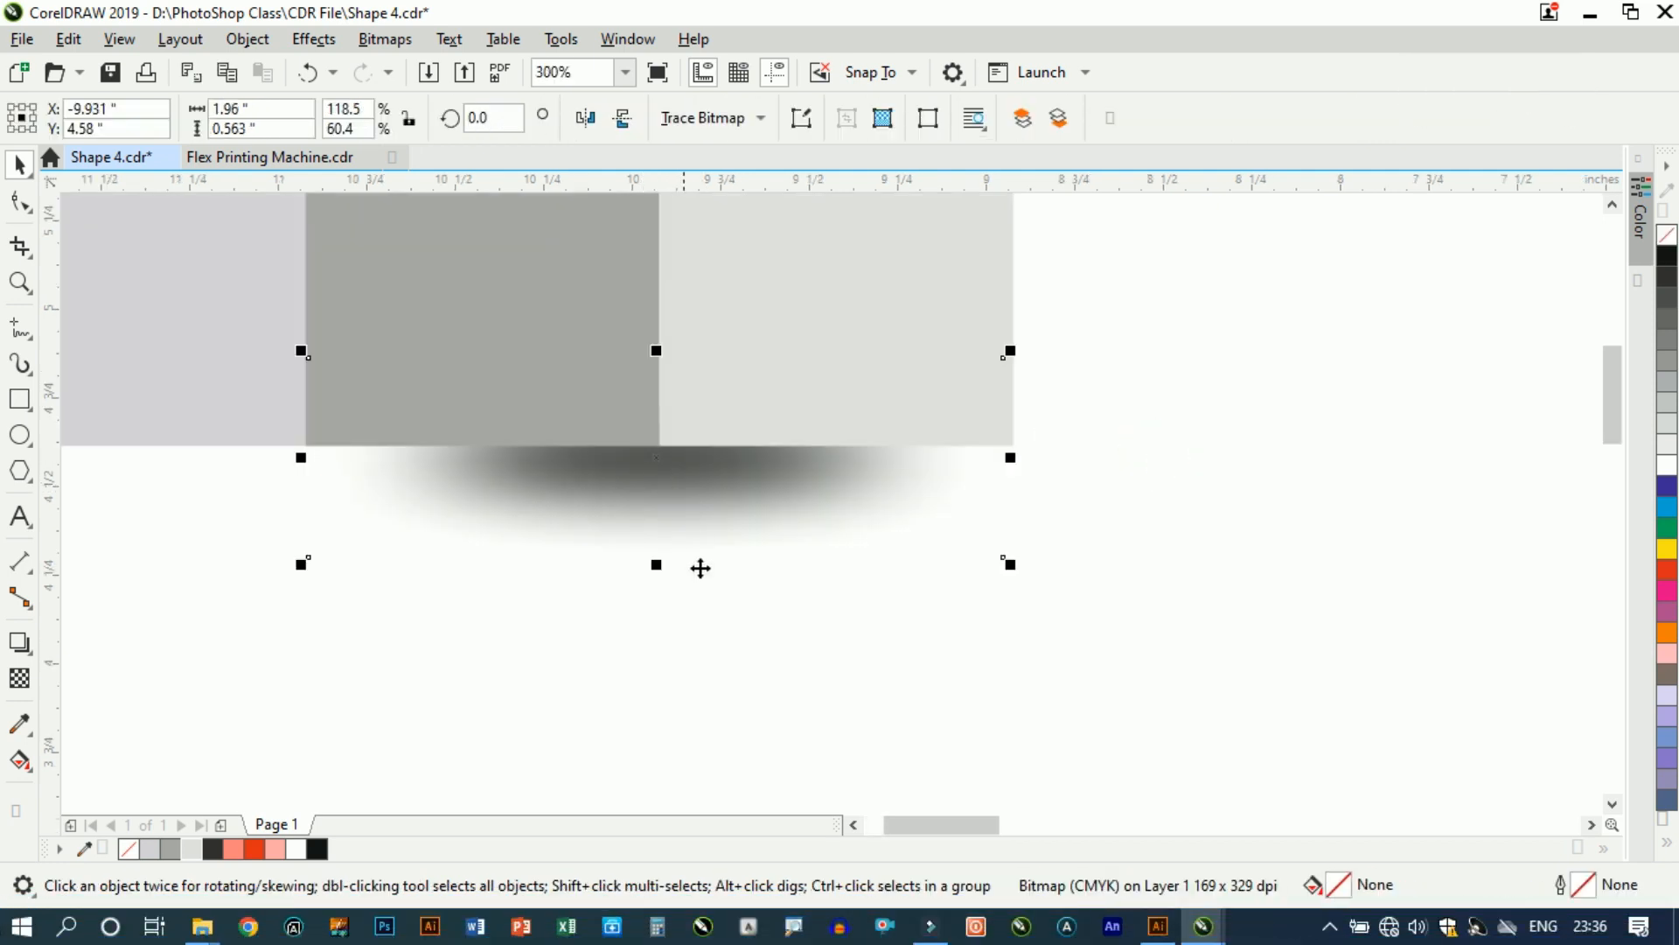
drag(672, 582, 681, 536)
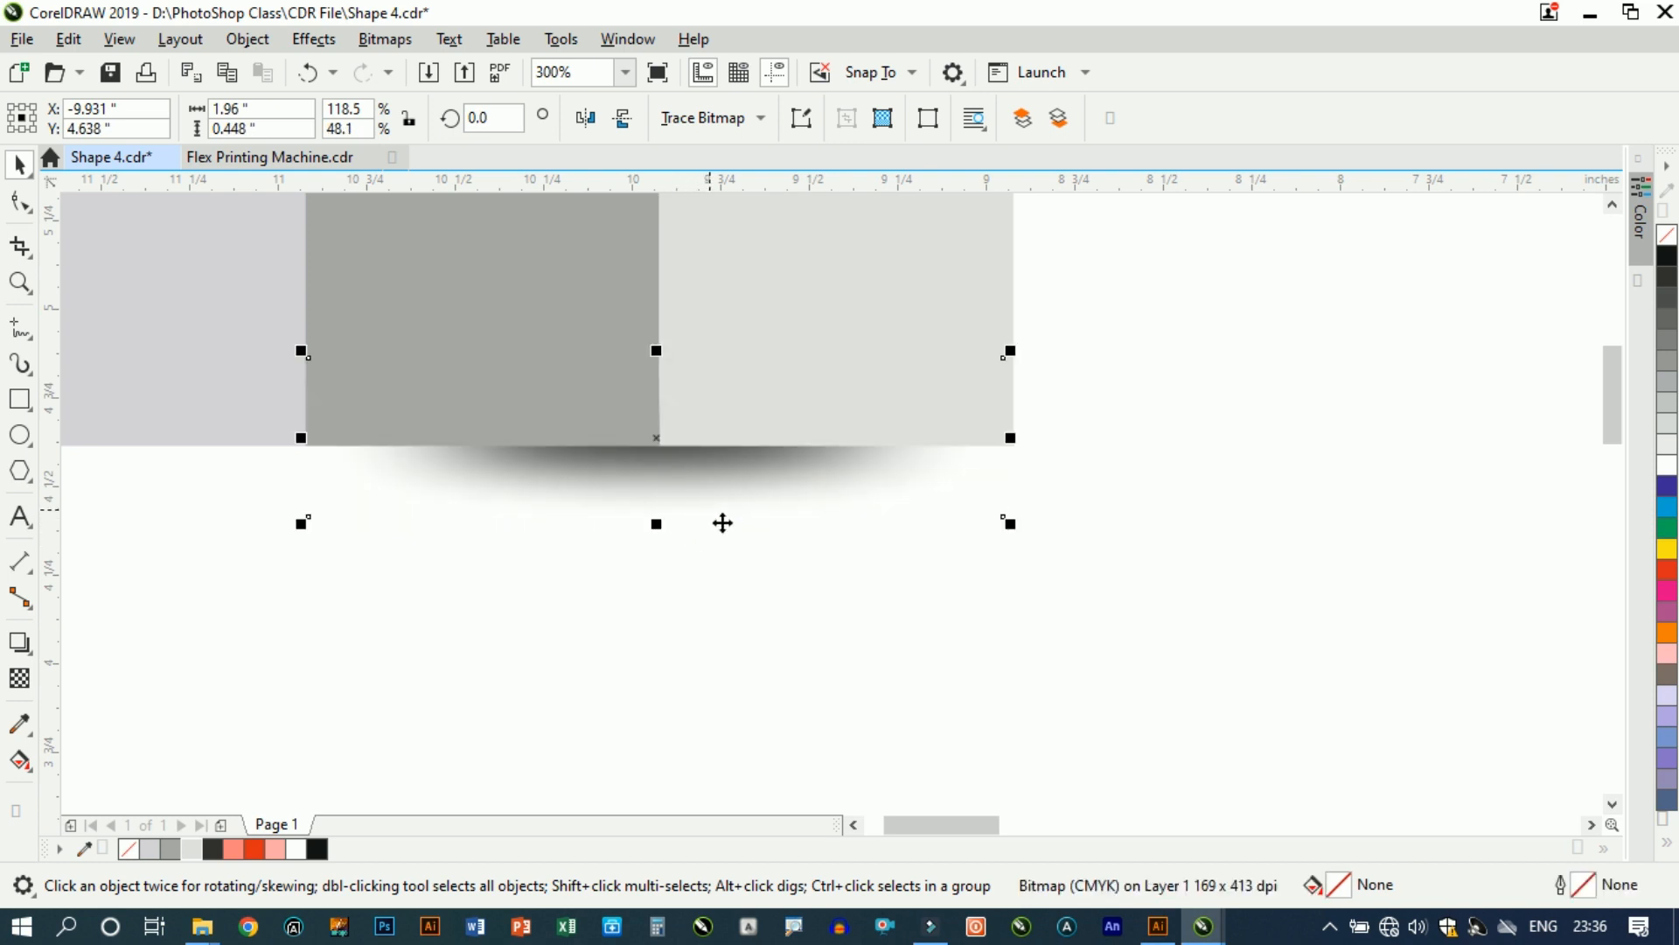
drag(668, 545, 670, 551)
scroll(908, 517, down, 1)
drag(1098, 588, 840, 523)
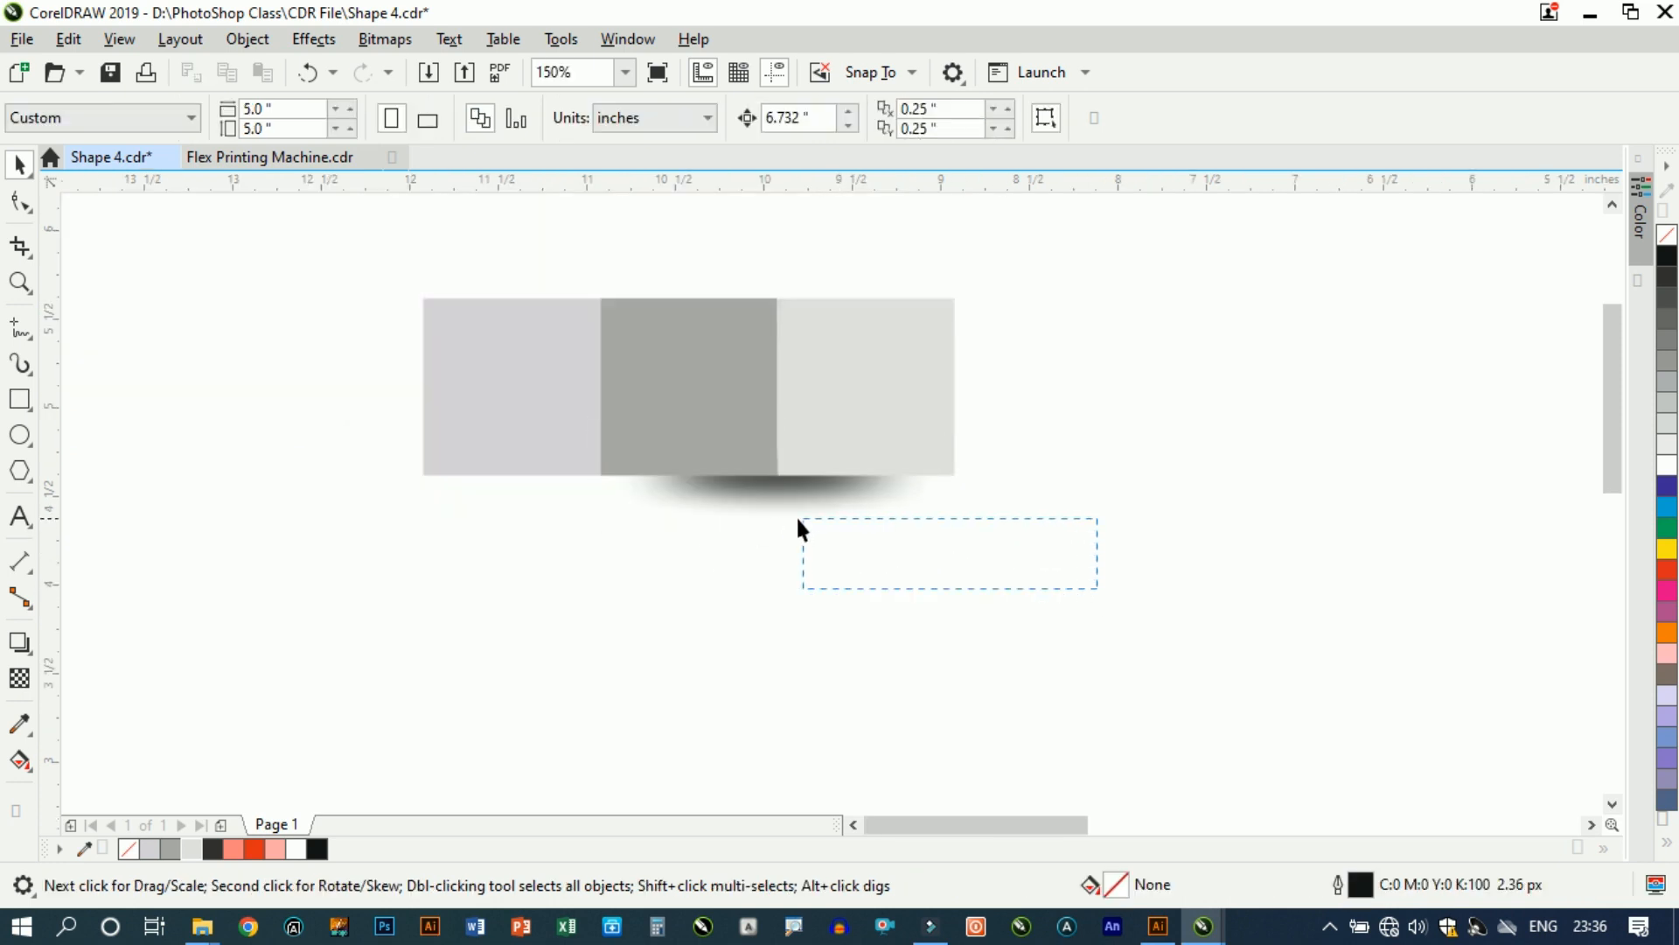
Step: Apply a uniform transparency of 50 to the blurred shadow
drag(566, 367, 566, 366)
click(19, 678)
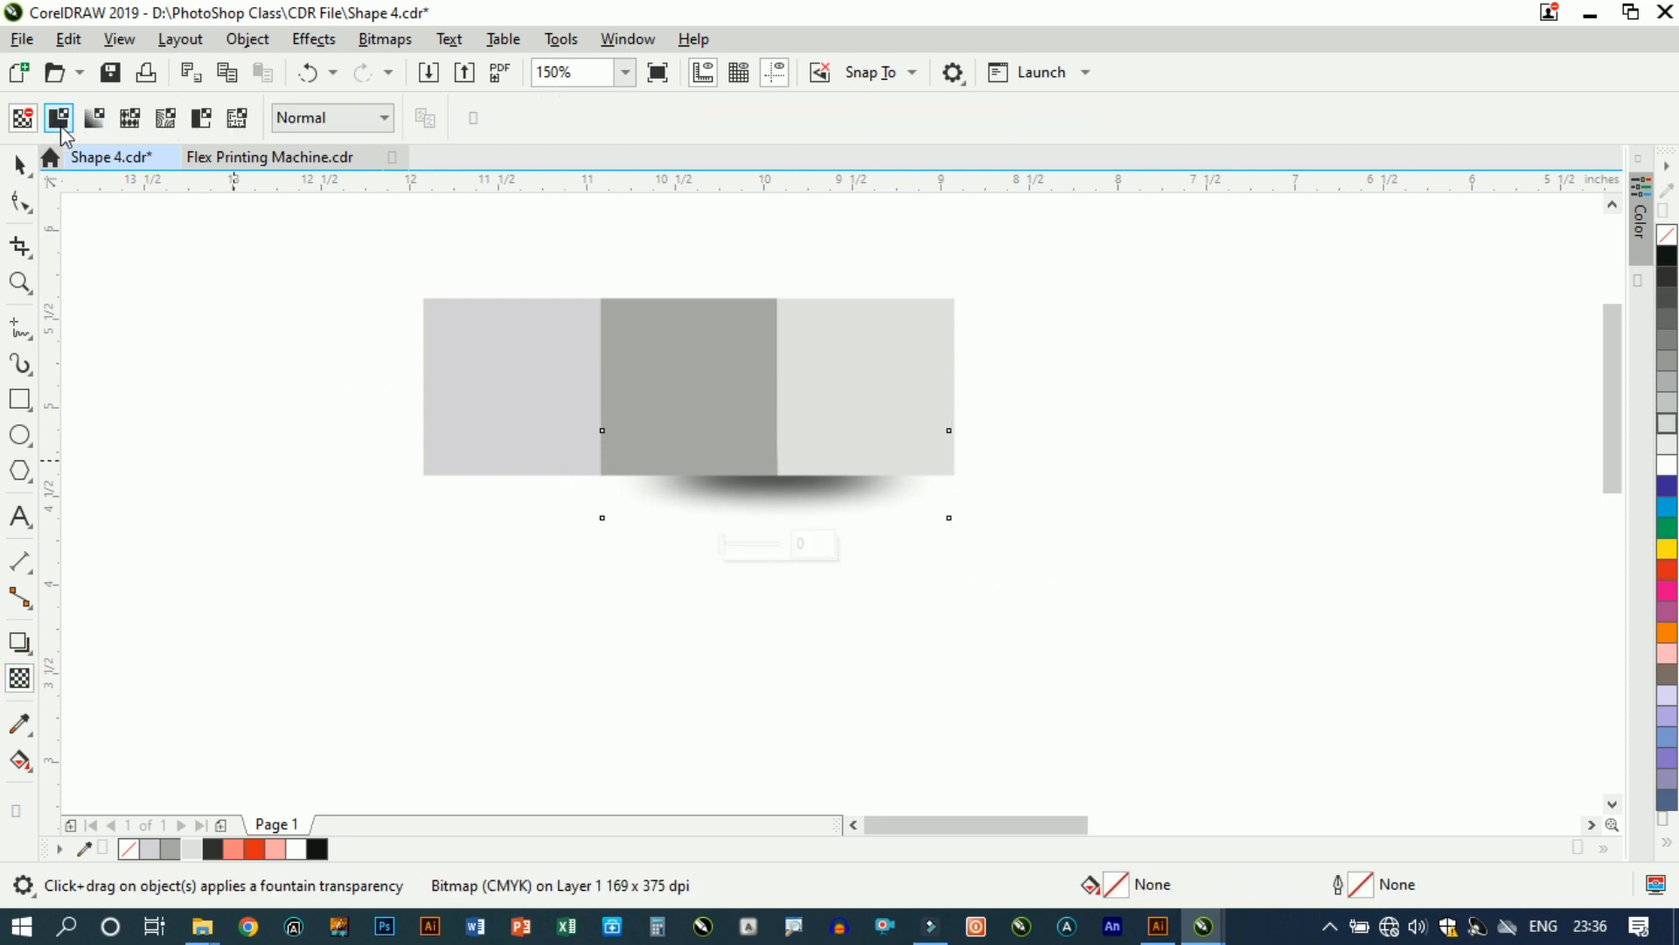
click(61, 124)
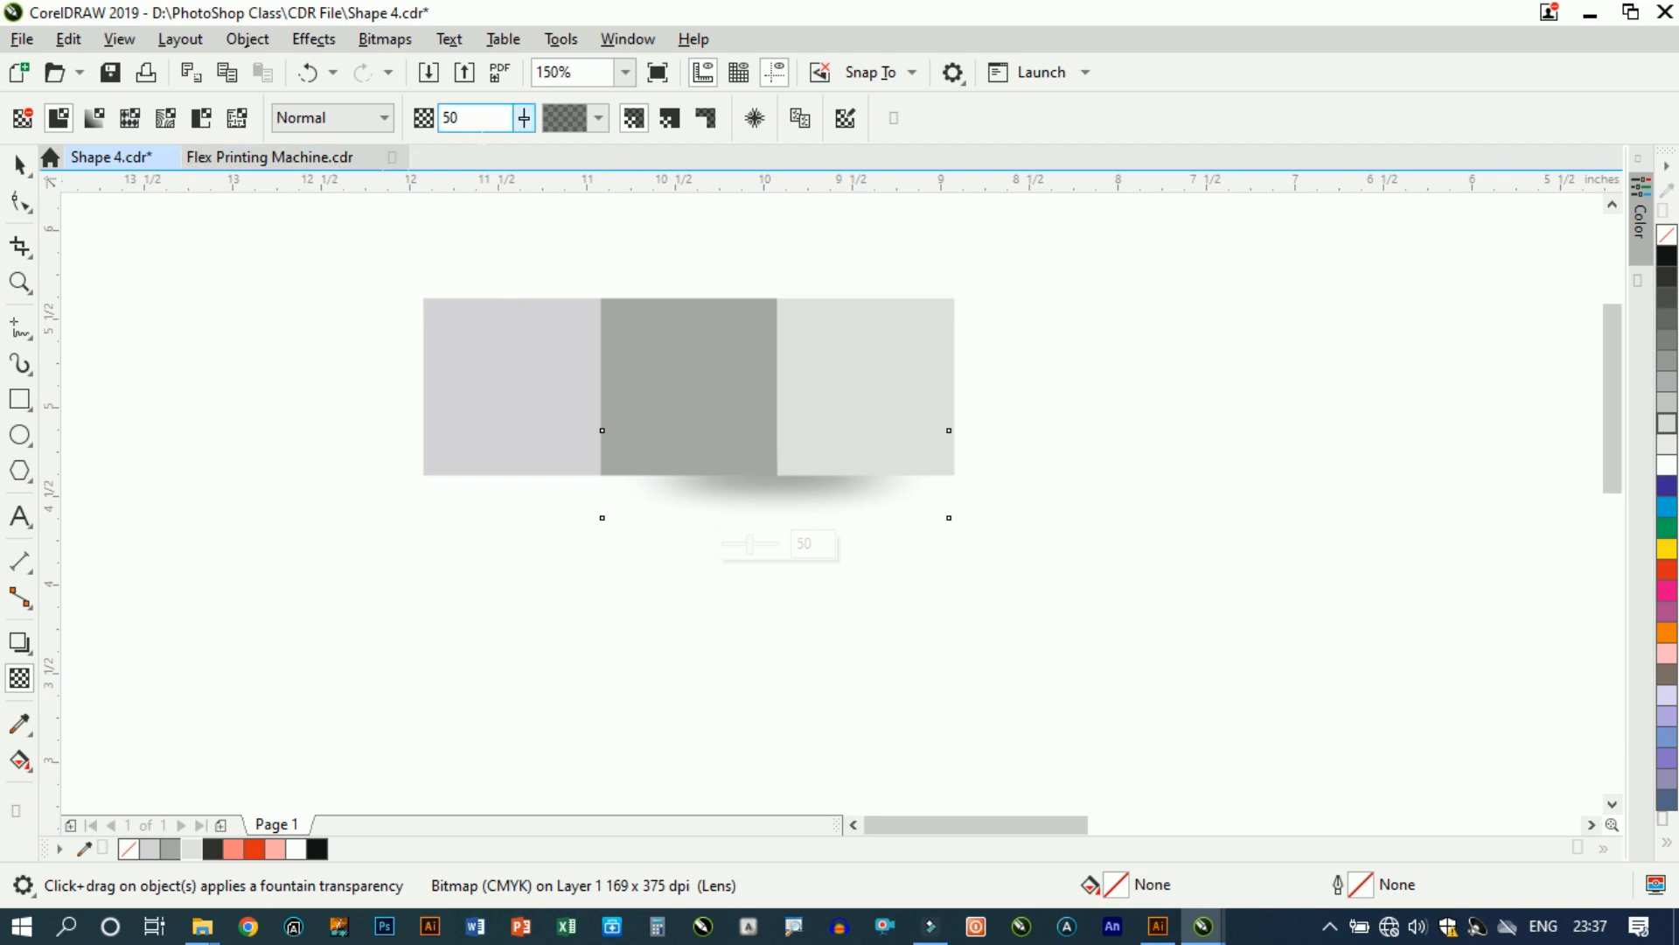
Step: Set the blurred shadow's uniform transparency to 20
text(20)
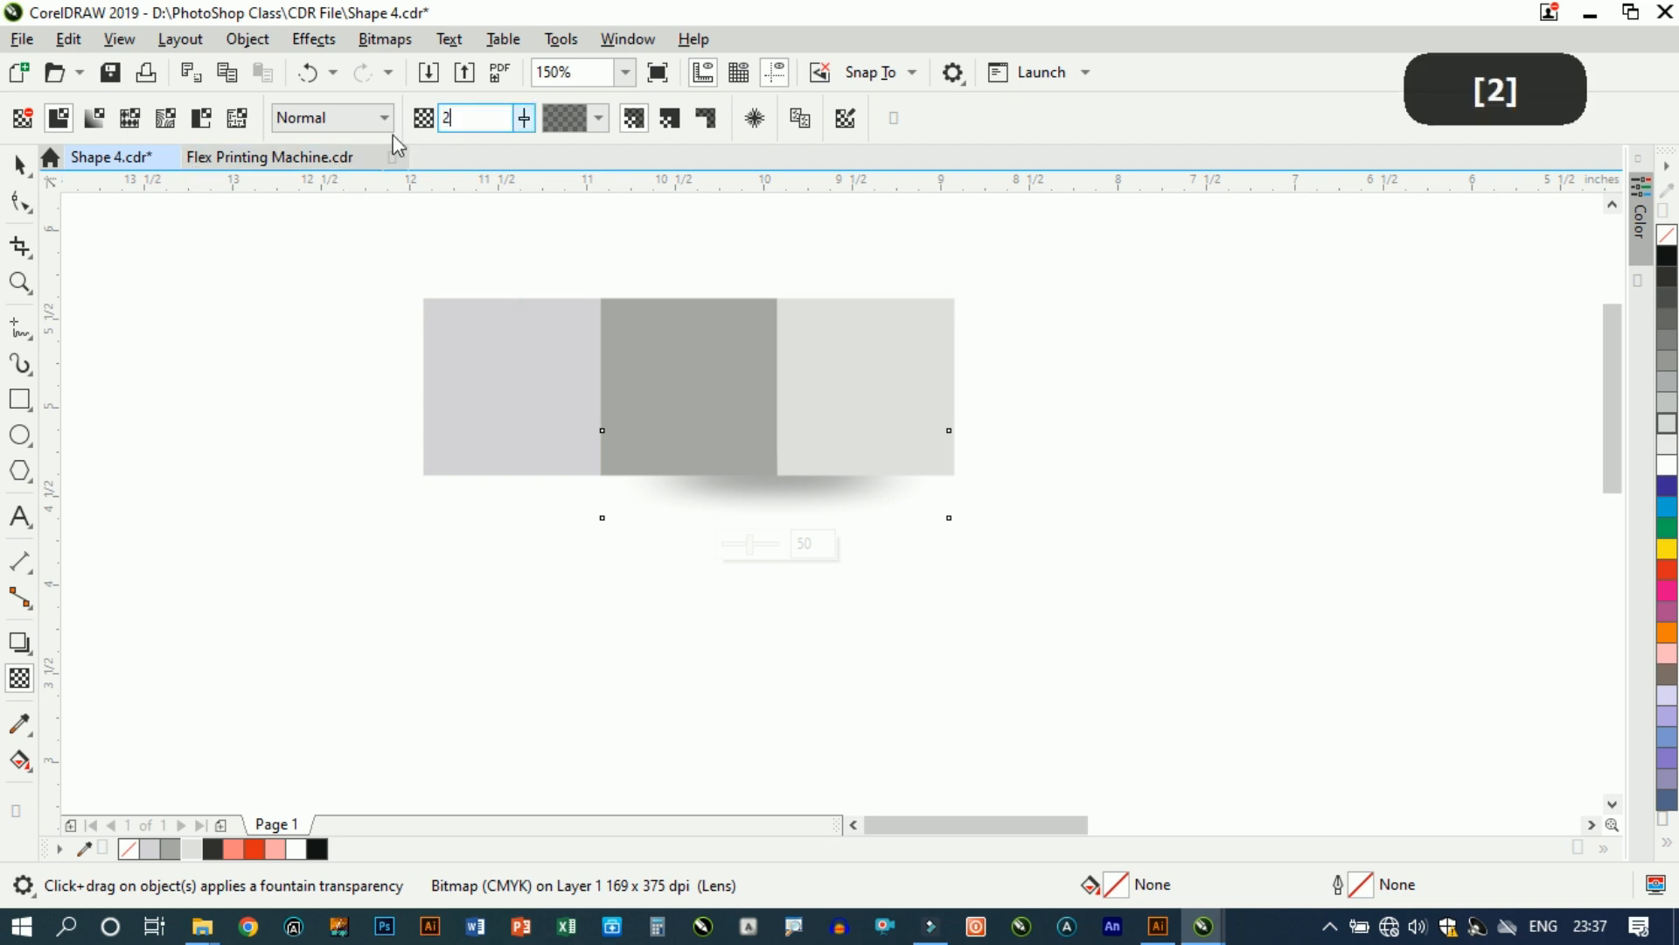
key(Tab)
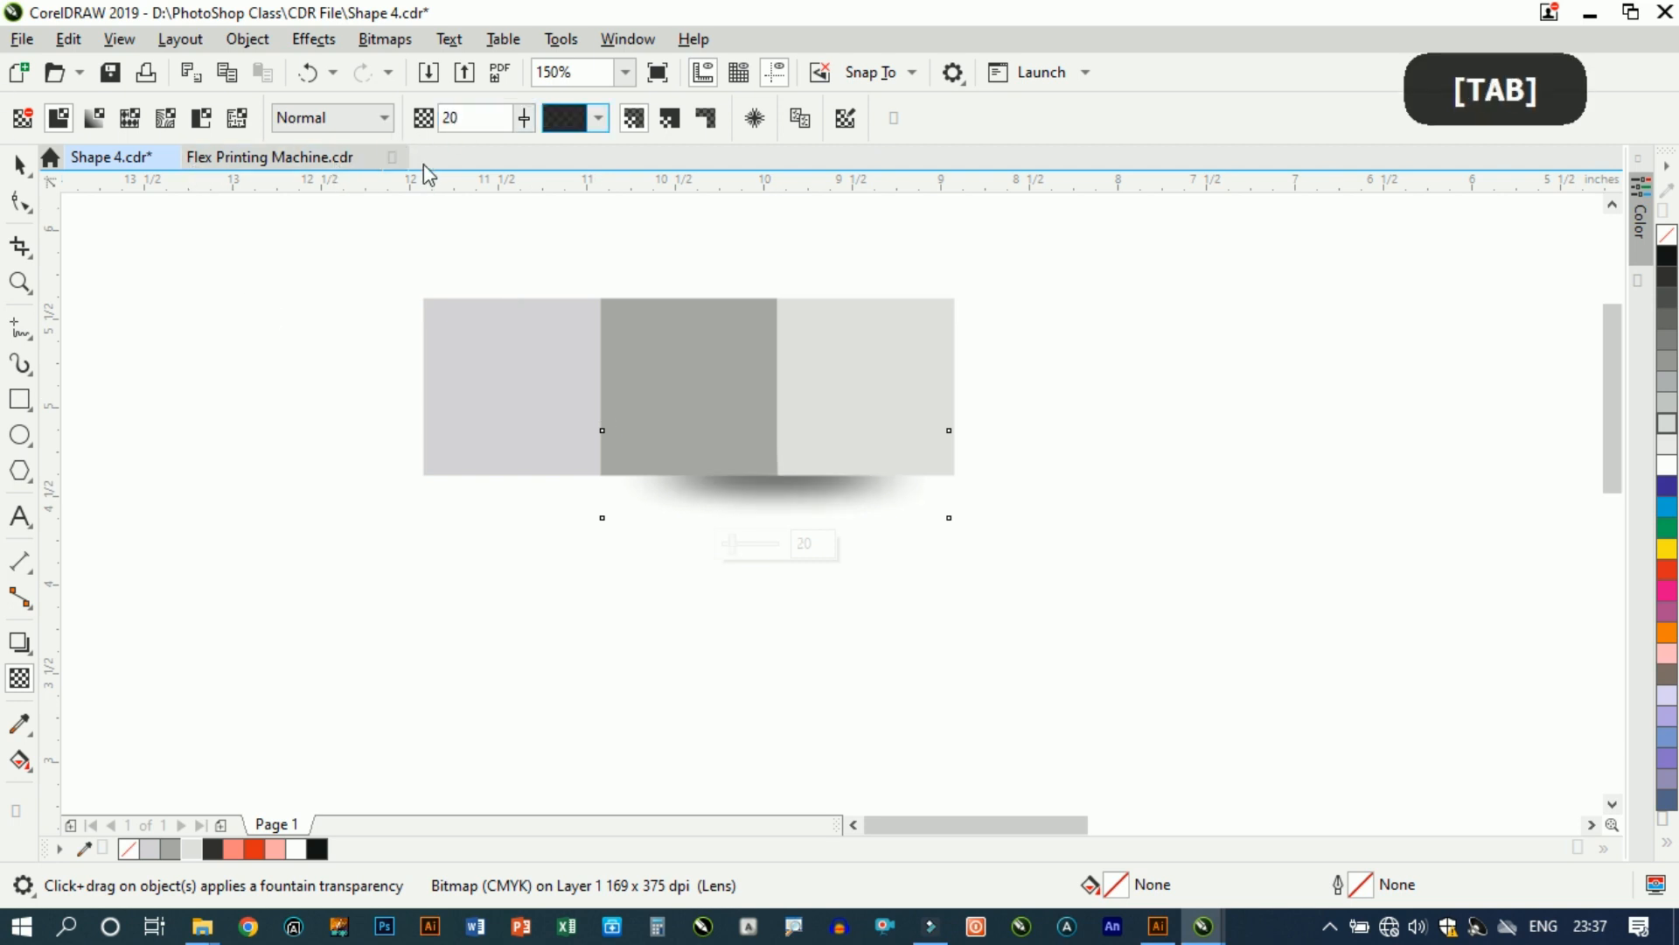
click(21, 164)
click(568, 619)
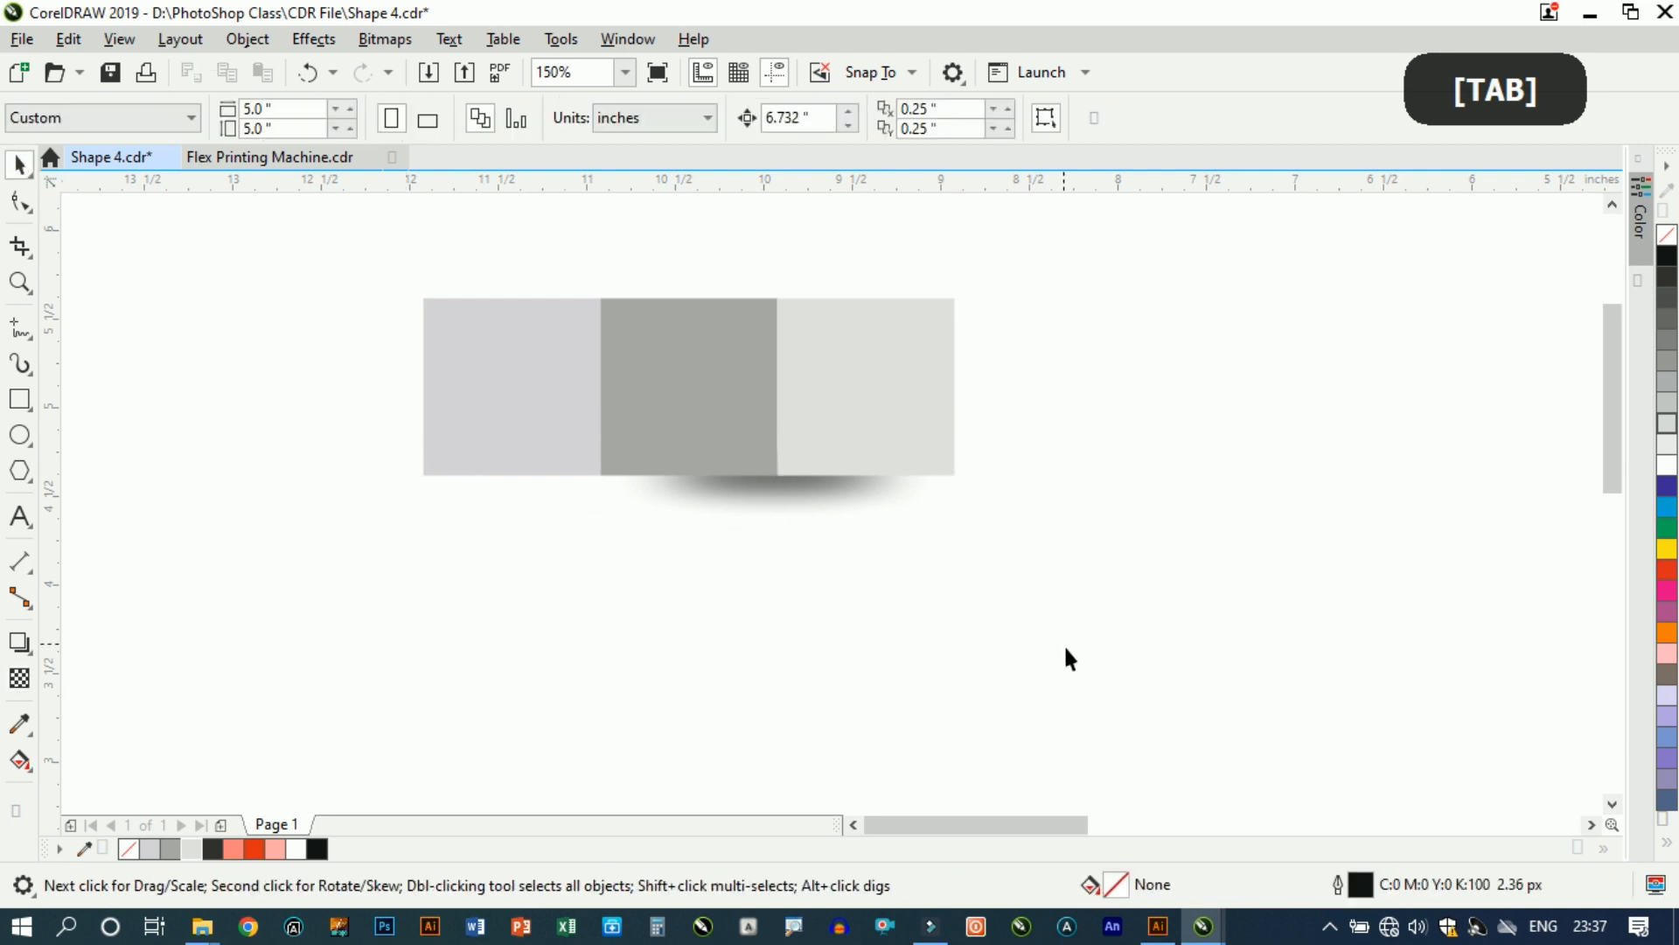
Step: Group the three squares with their blurred shadow and move the group up and left into empty space
drag(1065, 612, 296, 251)
key(ctrl+g)
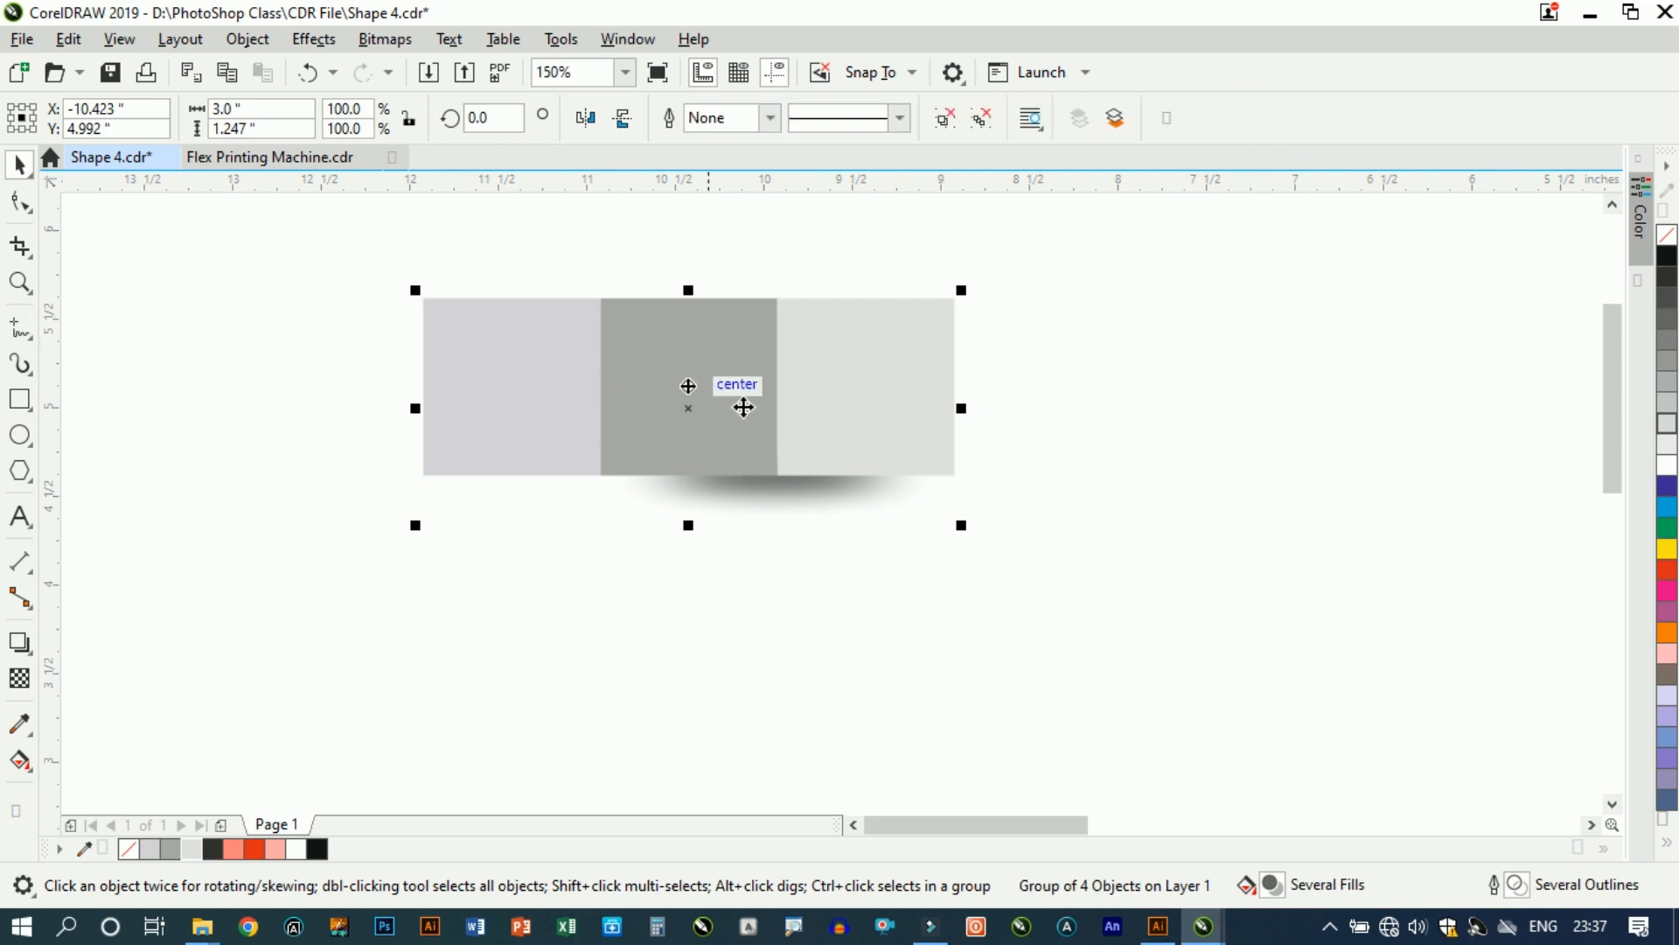
scroll(603, 384, down, 2)
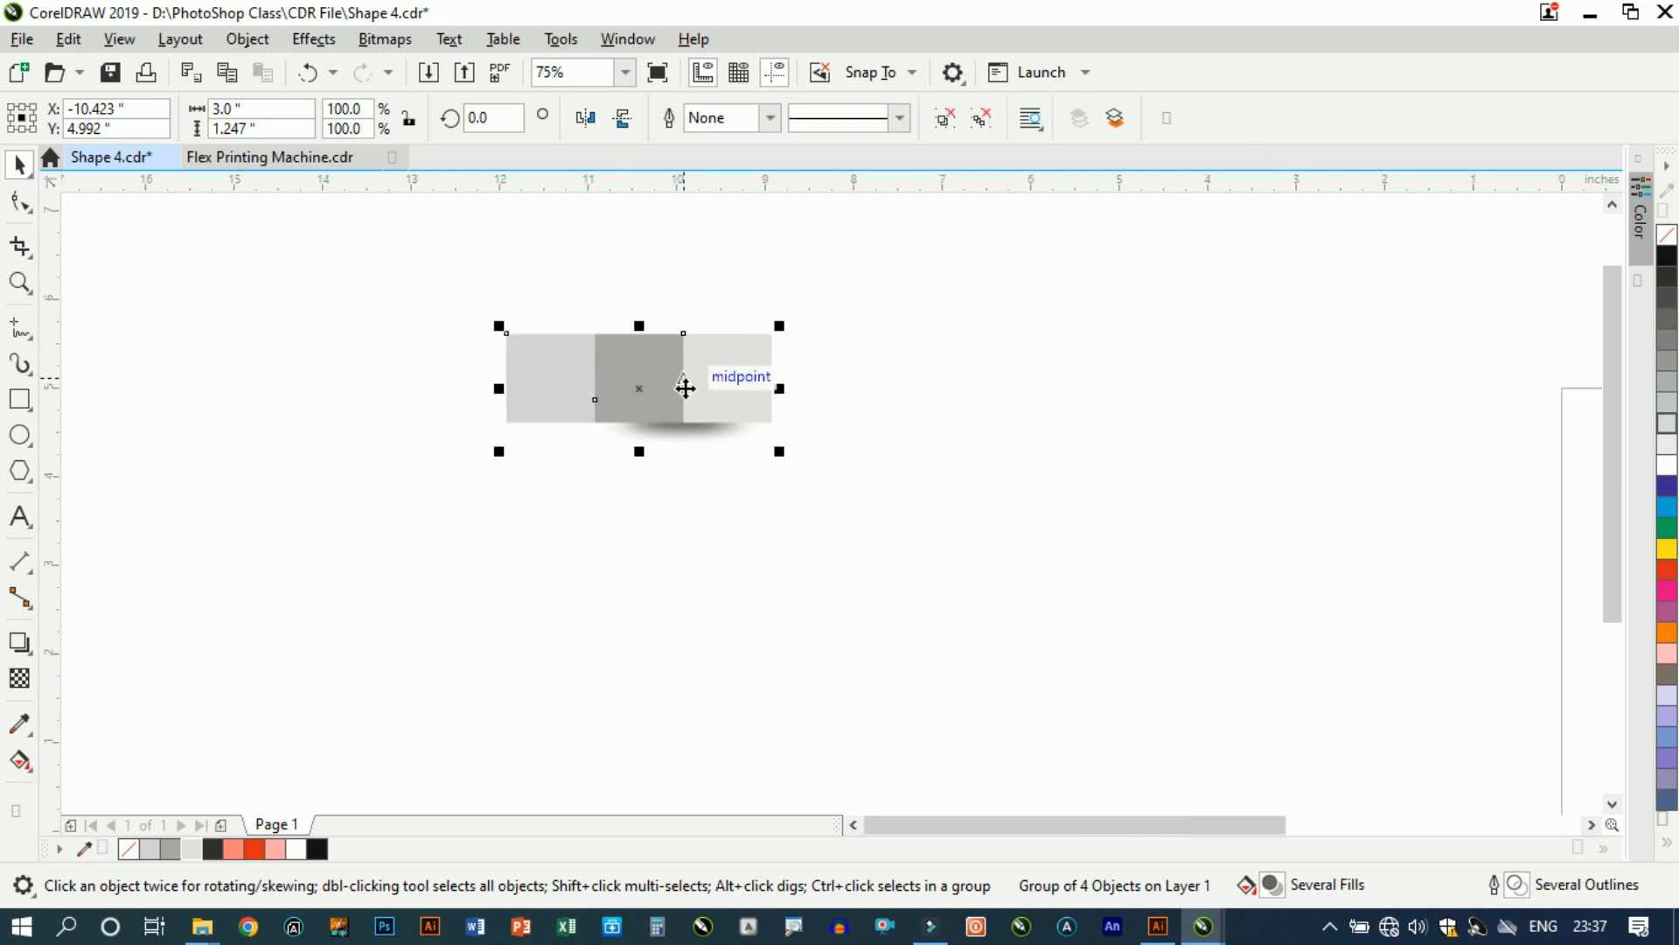
drag(705, 379, 396, 321)
Step: Duplicate the grouped three-square unit horizontally so the copy sits flush against its right edge
scroll(396, 322, up, 2)
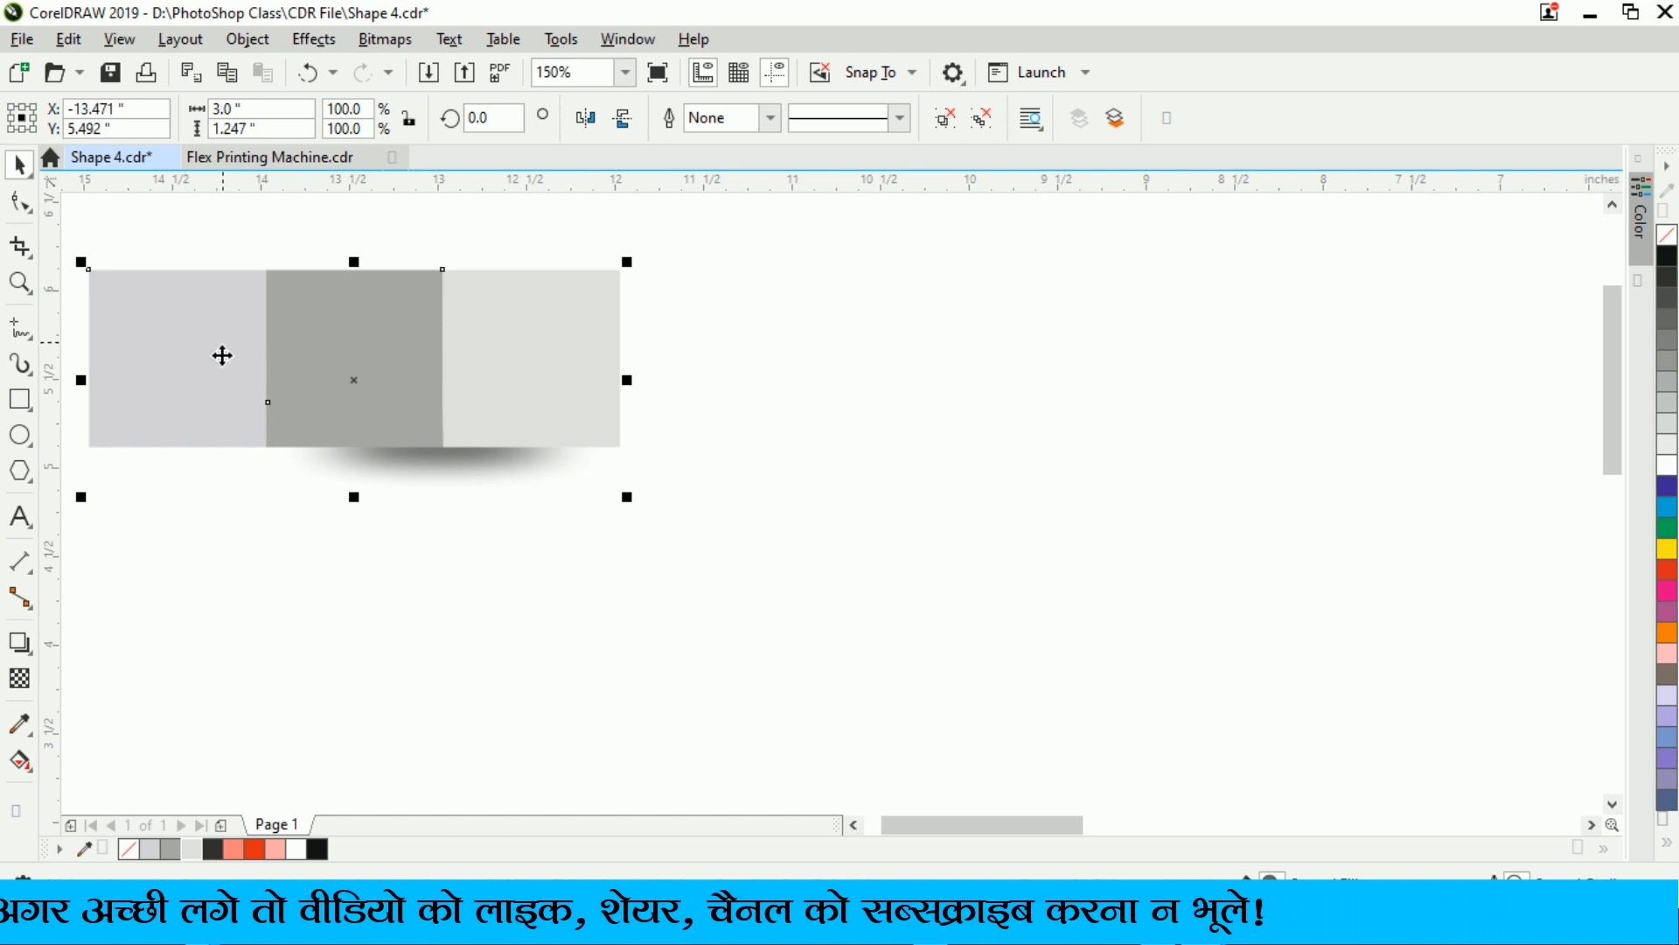
ctrl+click(223, 360)
click(641, 365)
drag(223, 363, 708, 412)
scroll(657, 407, down, 2)
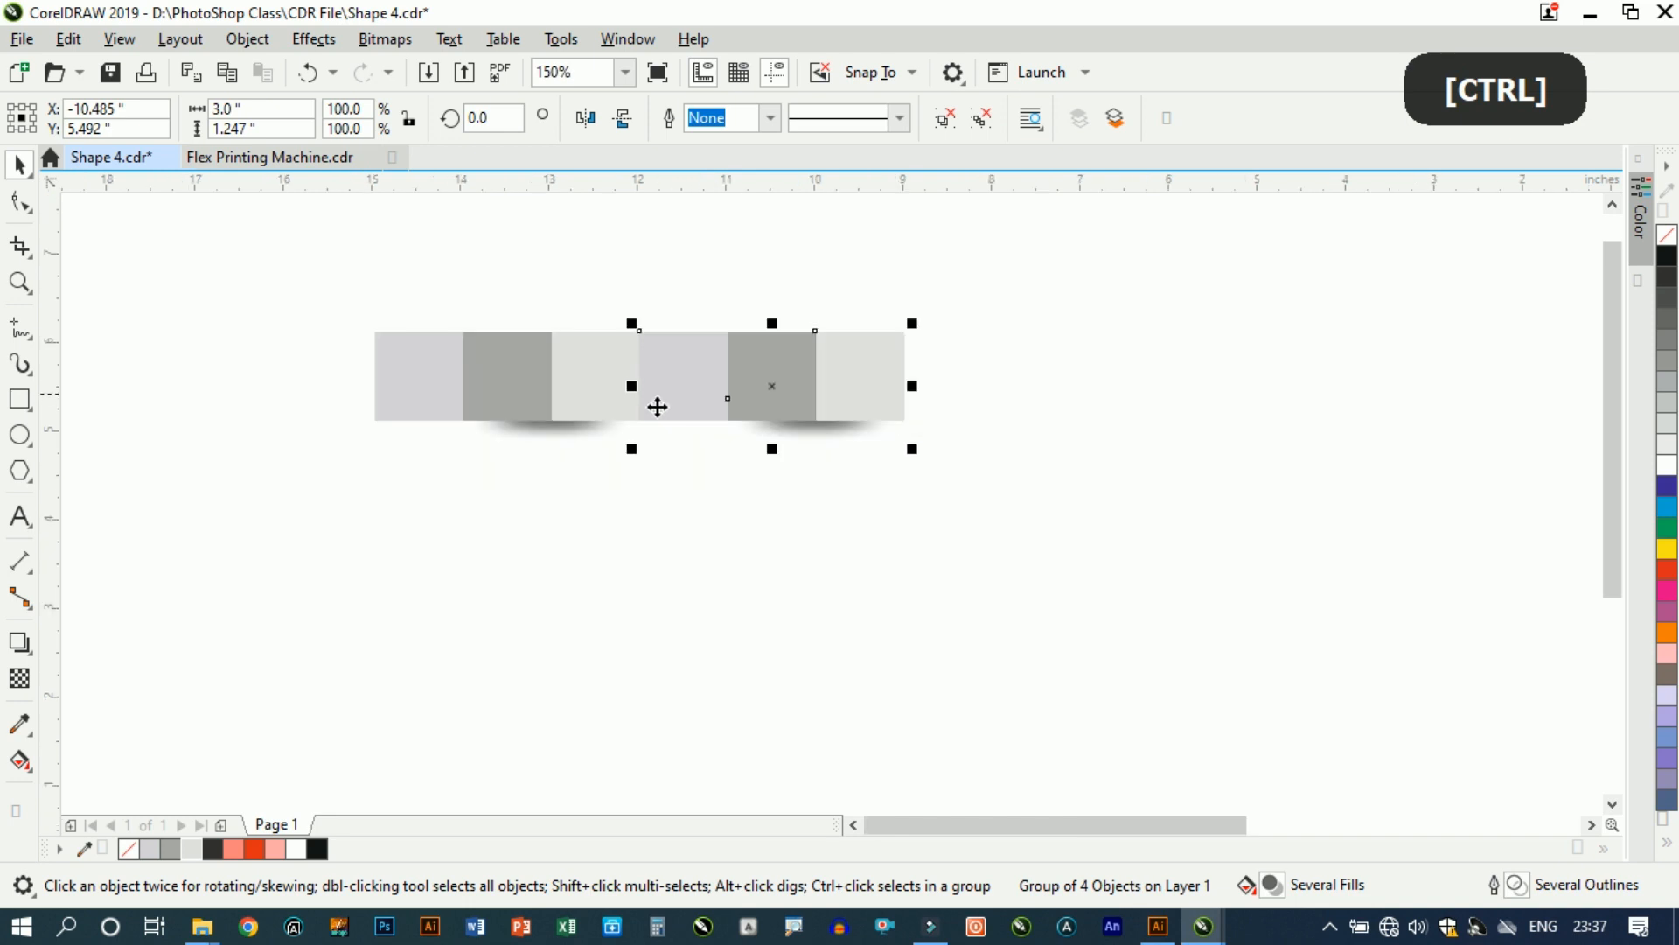
click(1150, 461)
drag(1121, 273, 623, 477)
Step: Place a third copy of the unit flush against the right edge of the second one
scroll(735, 457, down, 2)
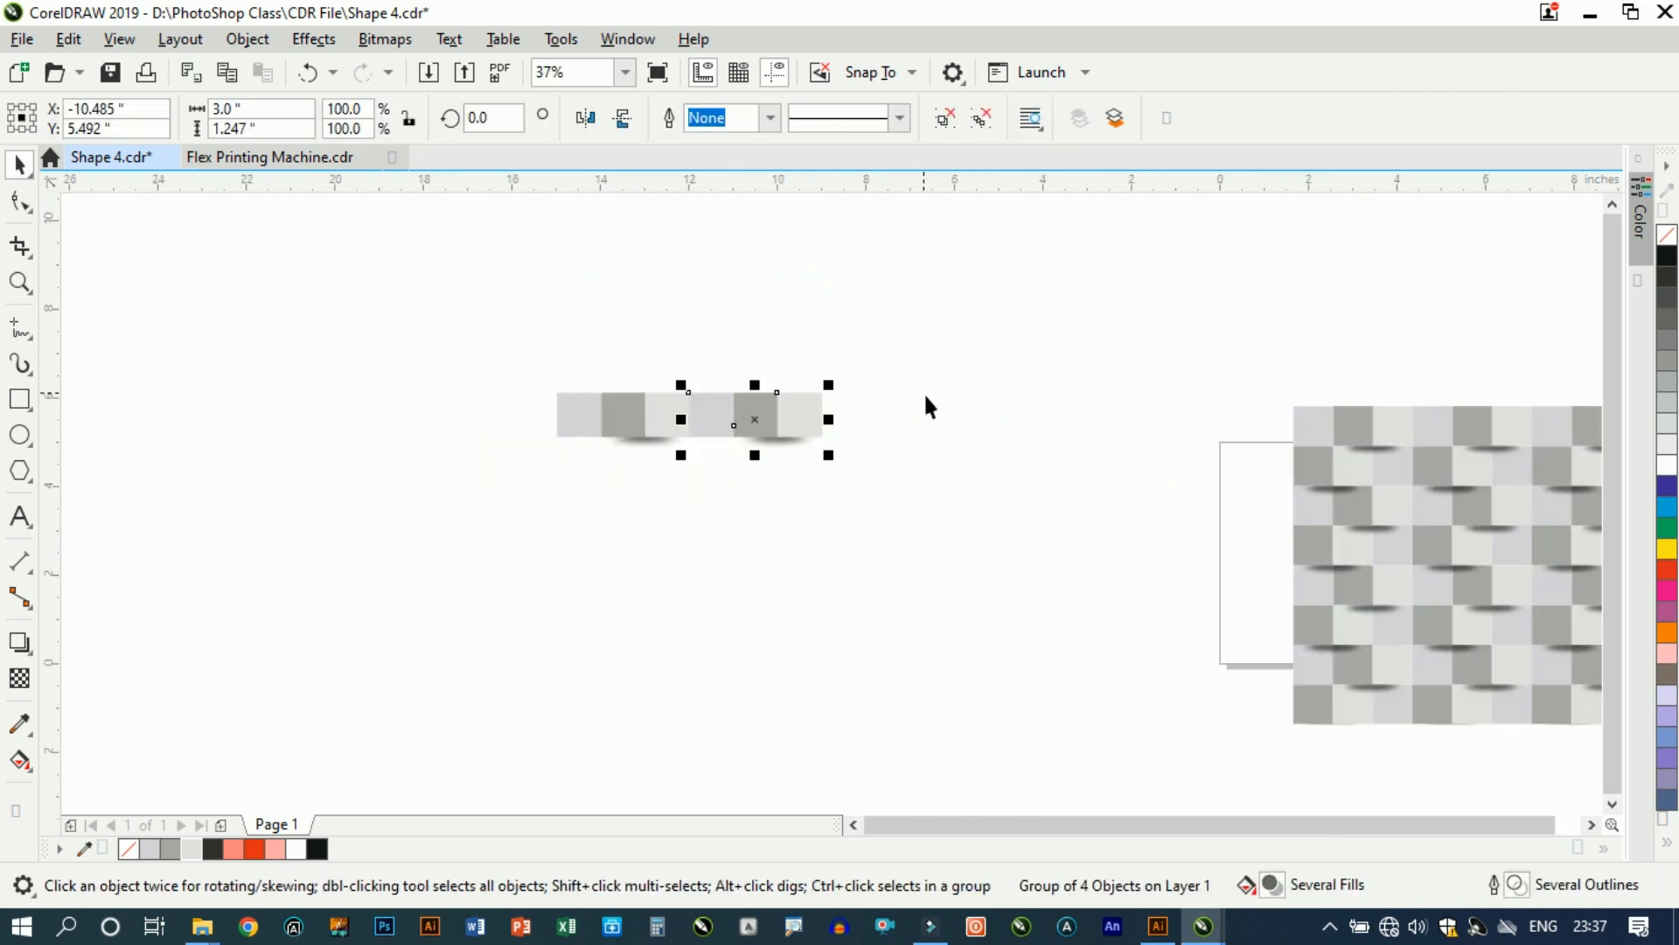
scroll(925, 400, up, 2)
scroll(700, 461, up, 2)
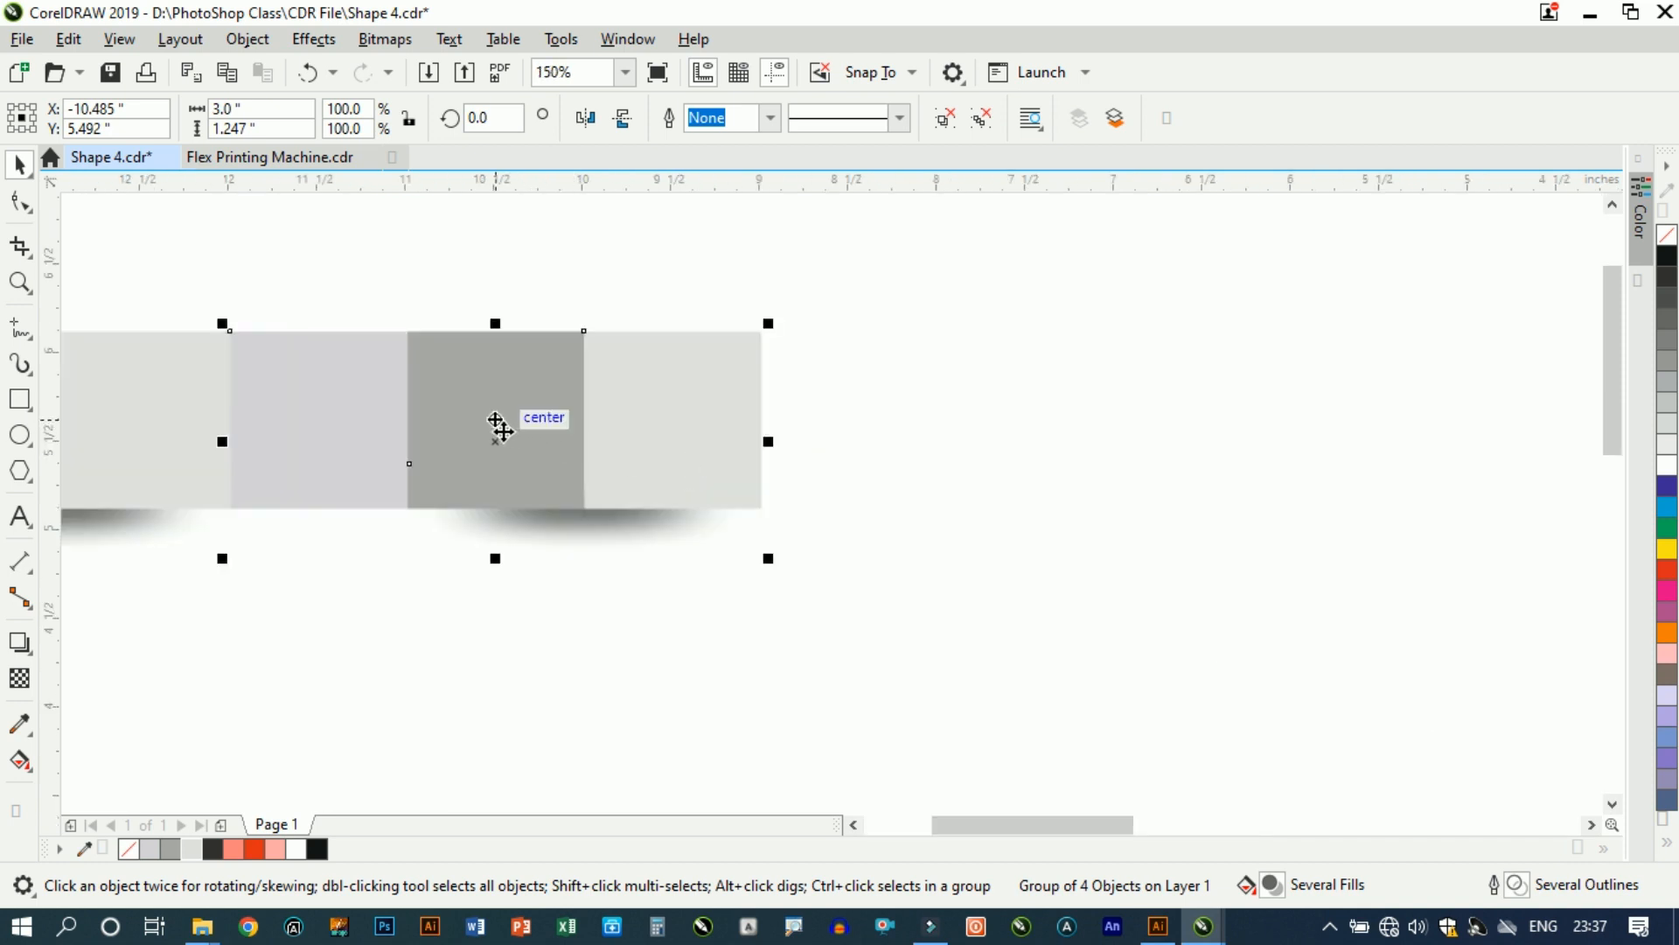
drag(504, 431, 1040, 528)
scroll(997, 512, down, 5)
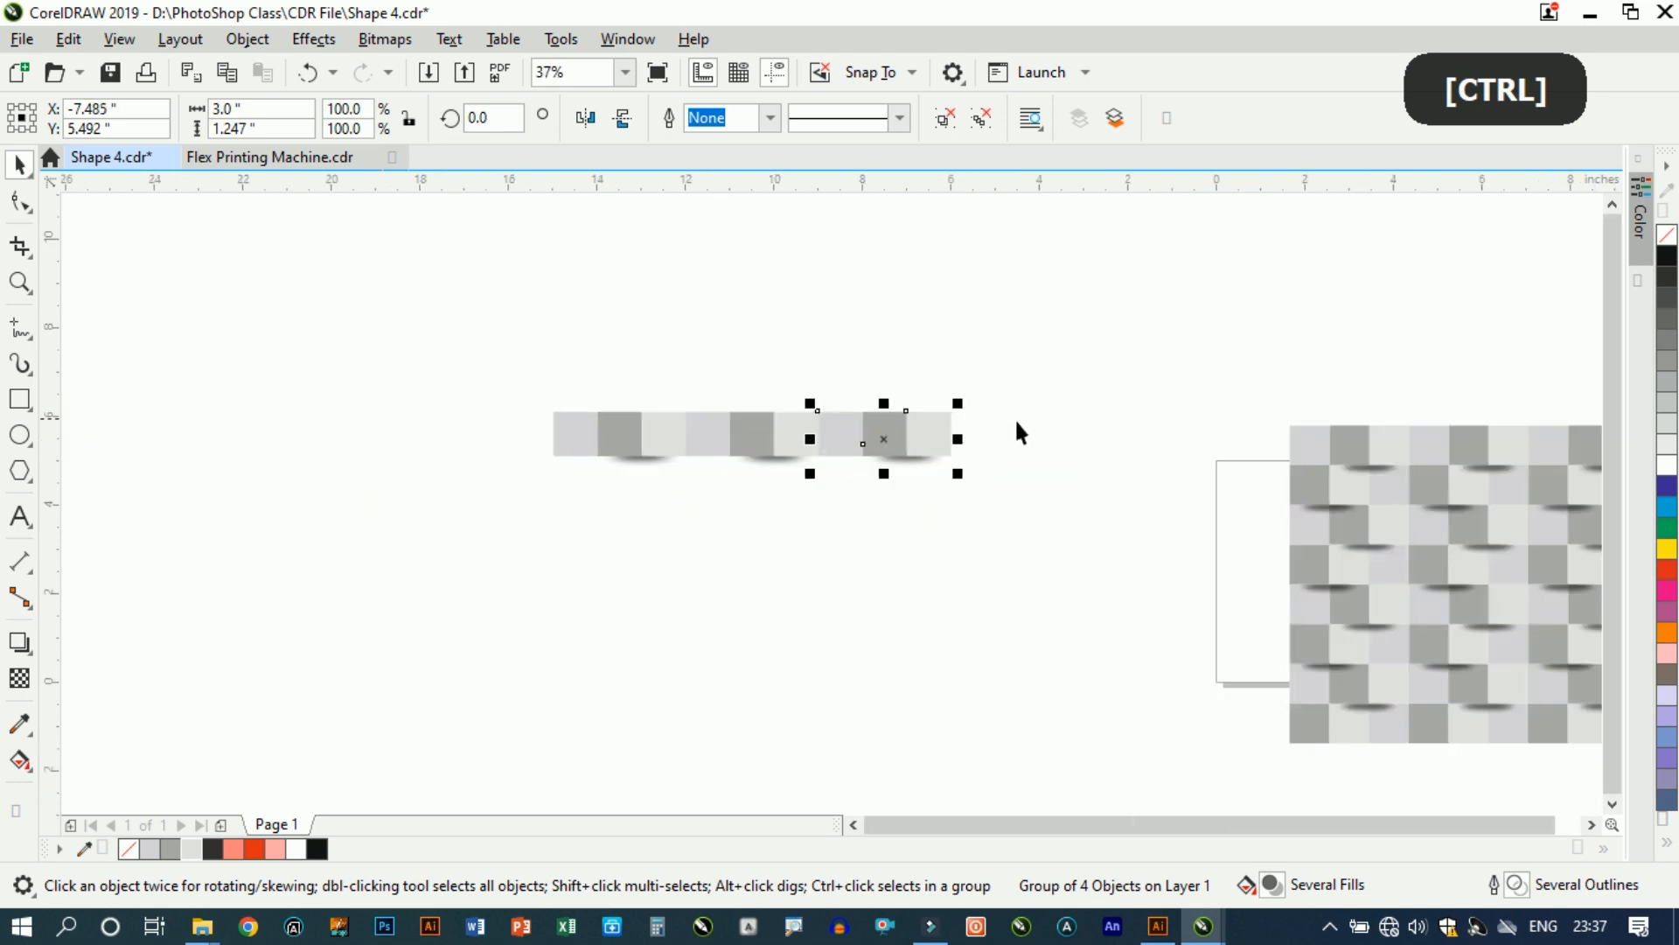
Step: Add two more aligned copies at the row's right end to form a row of five units
scroll(1050, 449, up, 5)
drag(382, 413, 891, 507)
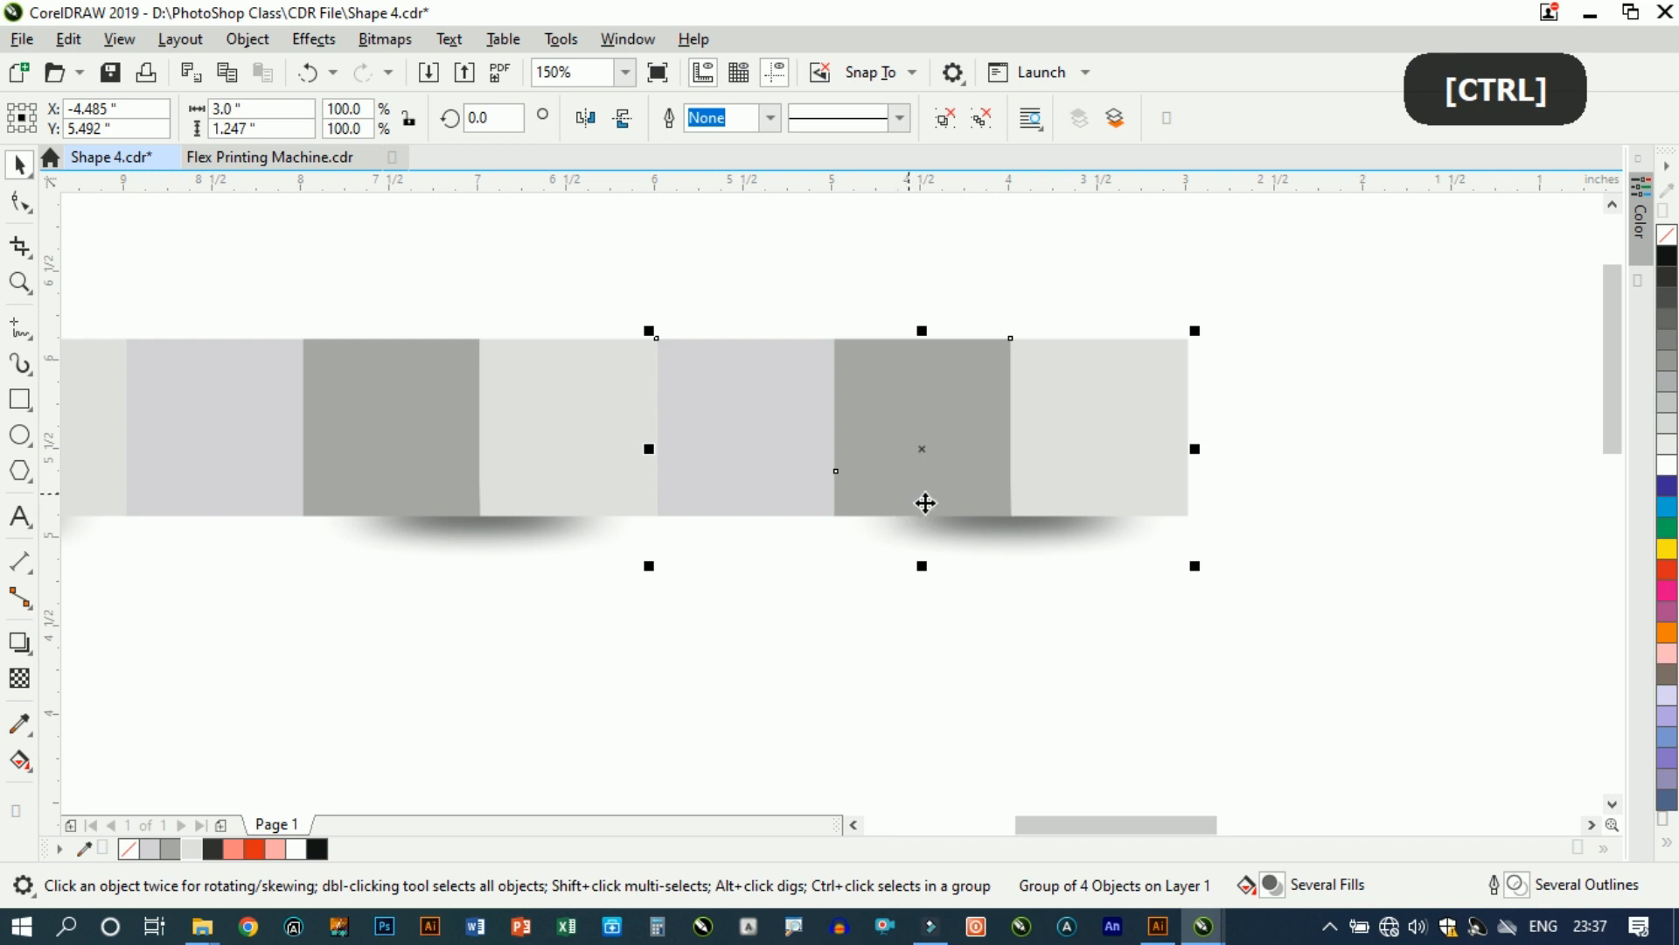
scroll(925, 503, down, 5)
scroll(1158, 487, up, 5)
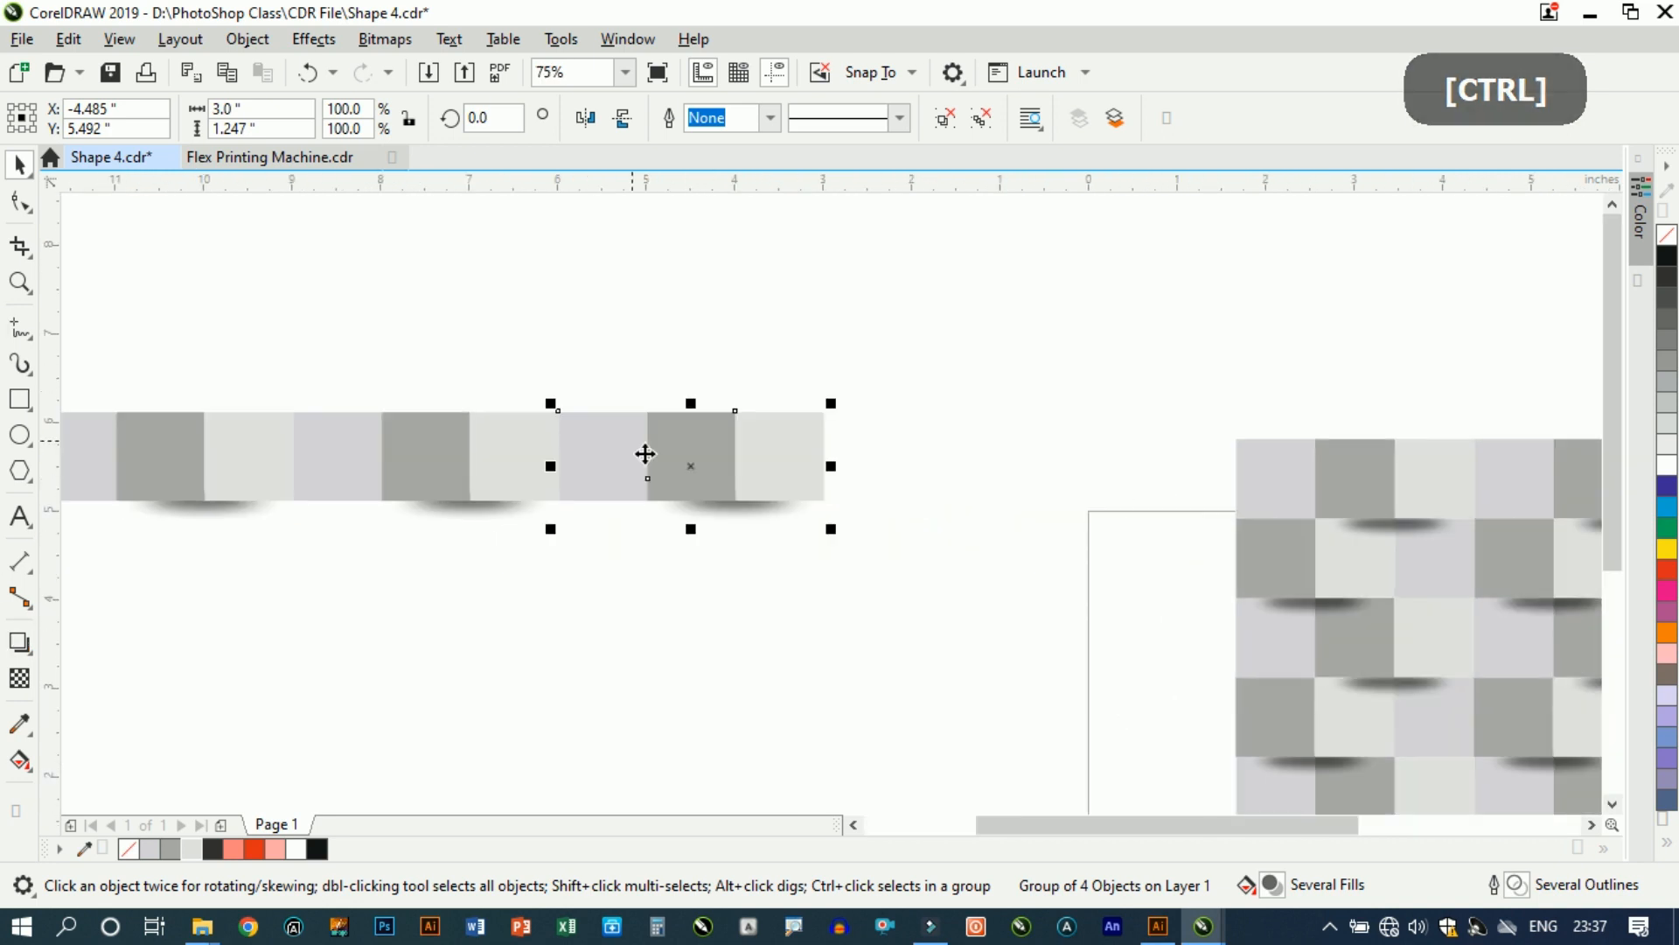
drag(607, 448, 1123, 526)
scroll(986, 442, down, 5)
click(663, 603)
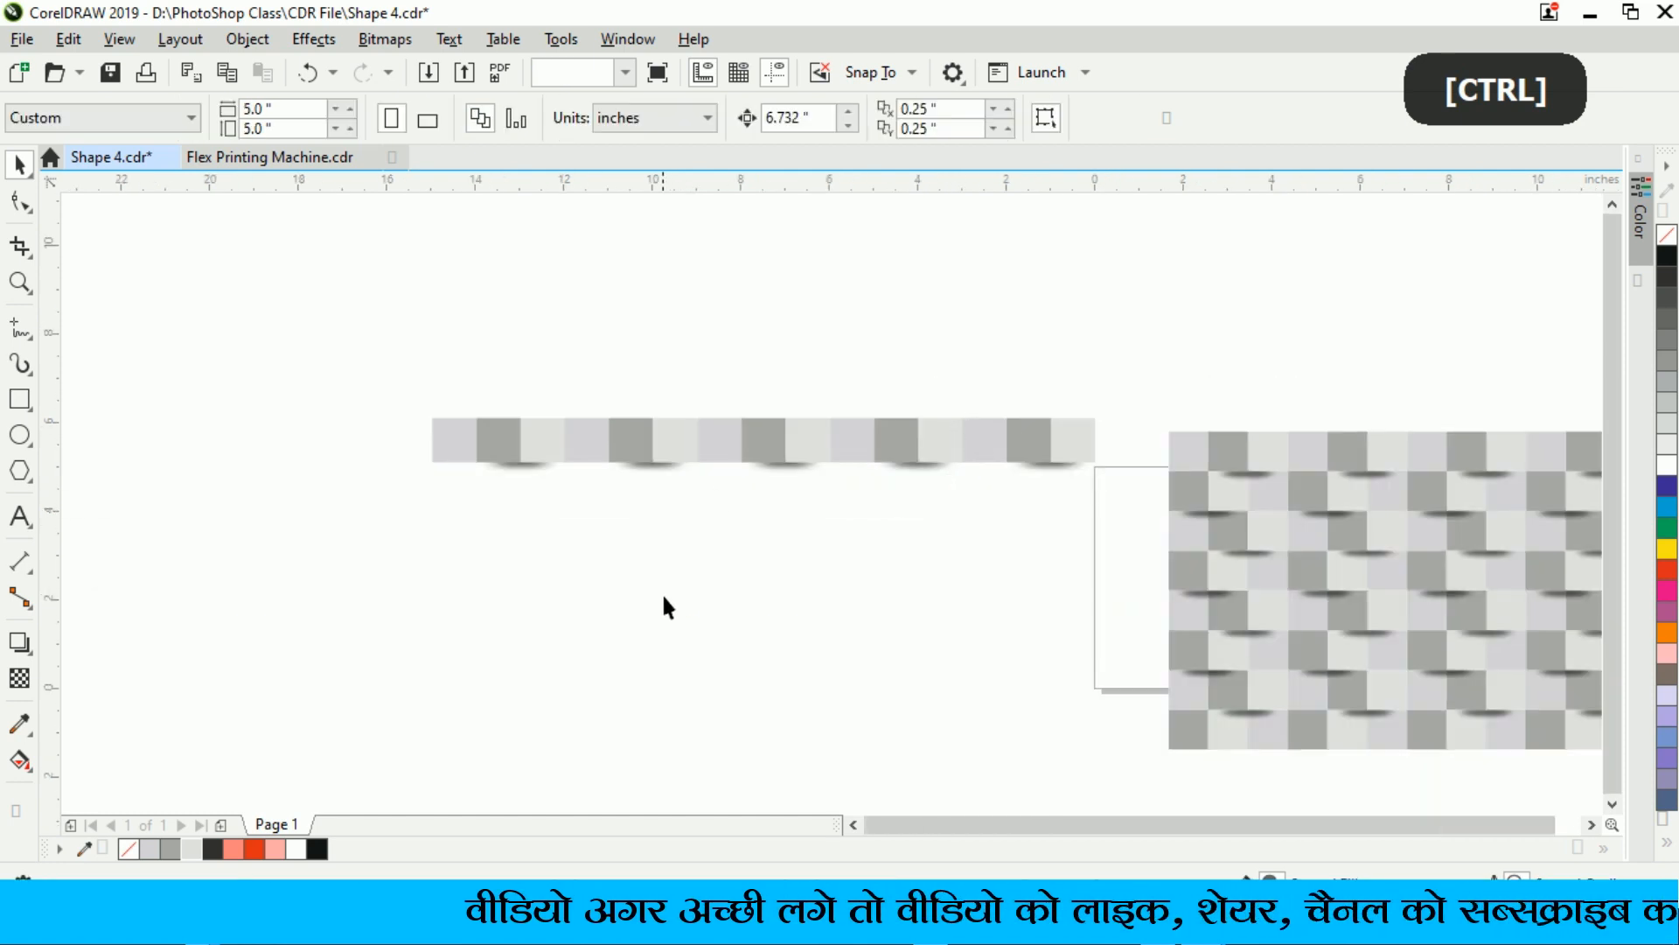
Step: Move the whole row of five units up and left, and combine the units into one group
drag(357, 368, 1114, 549)
drag(766, 452, 557, 350)
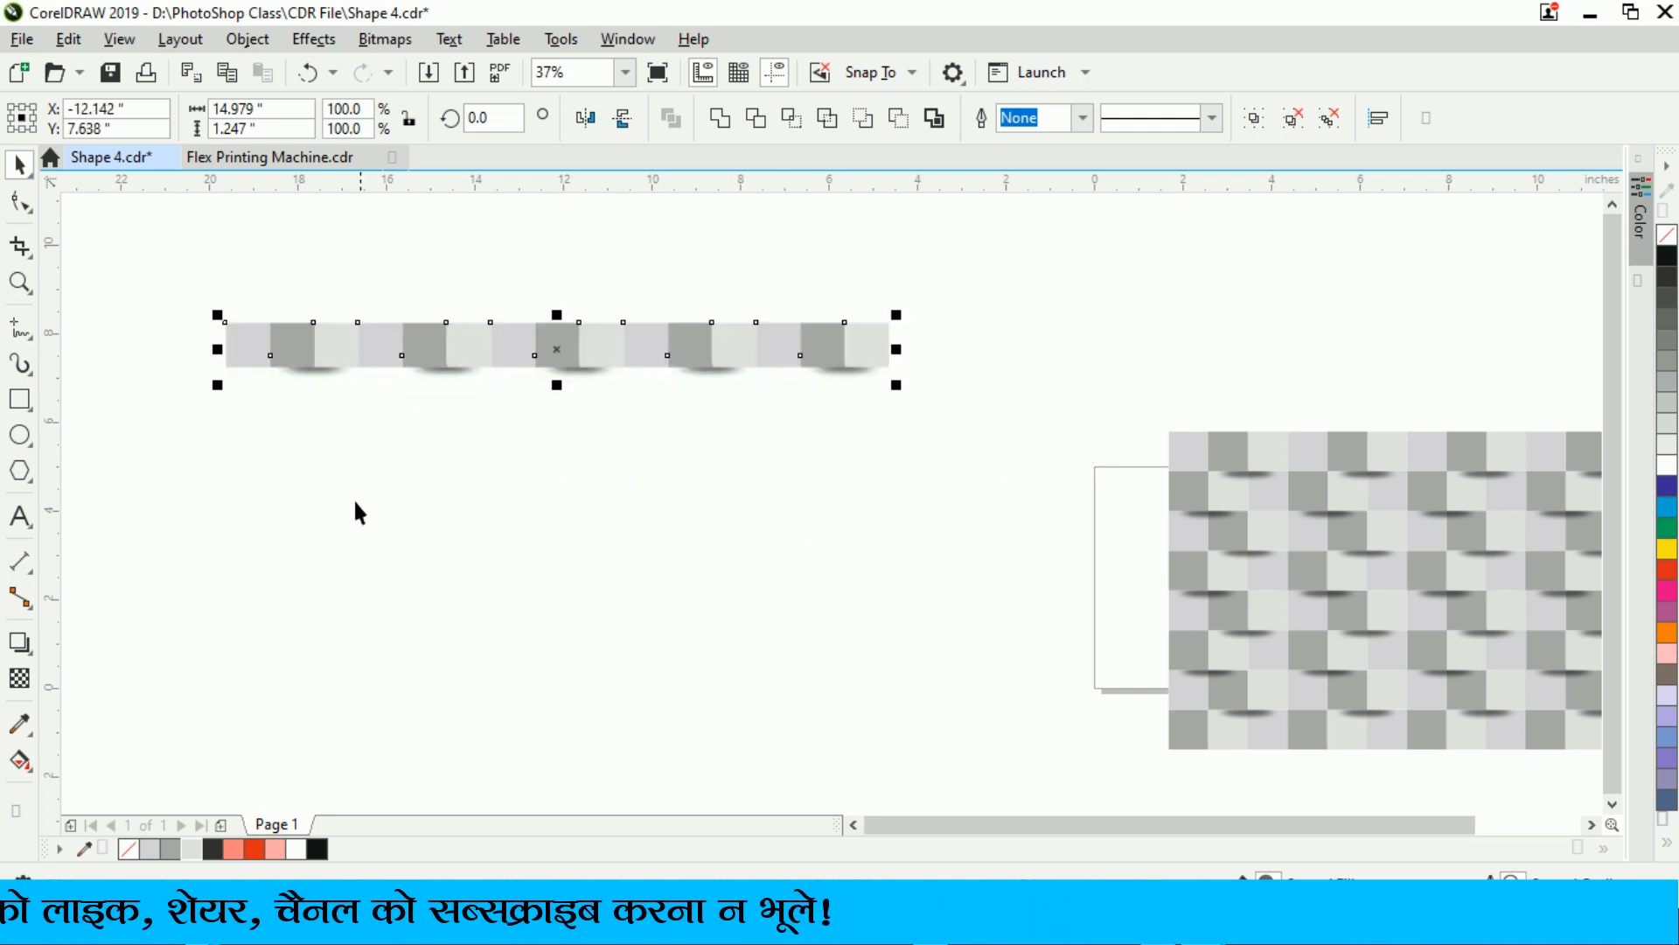
click(405, 497)
drag(173, 265, 942, 426)
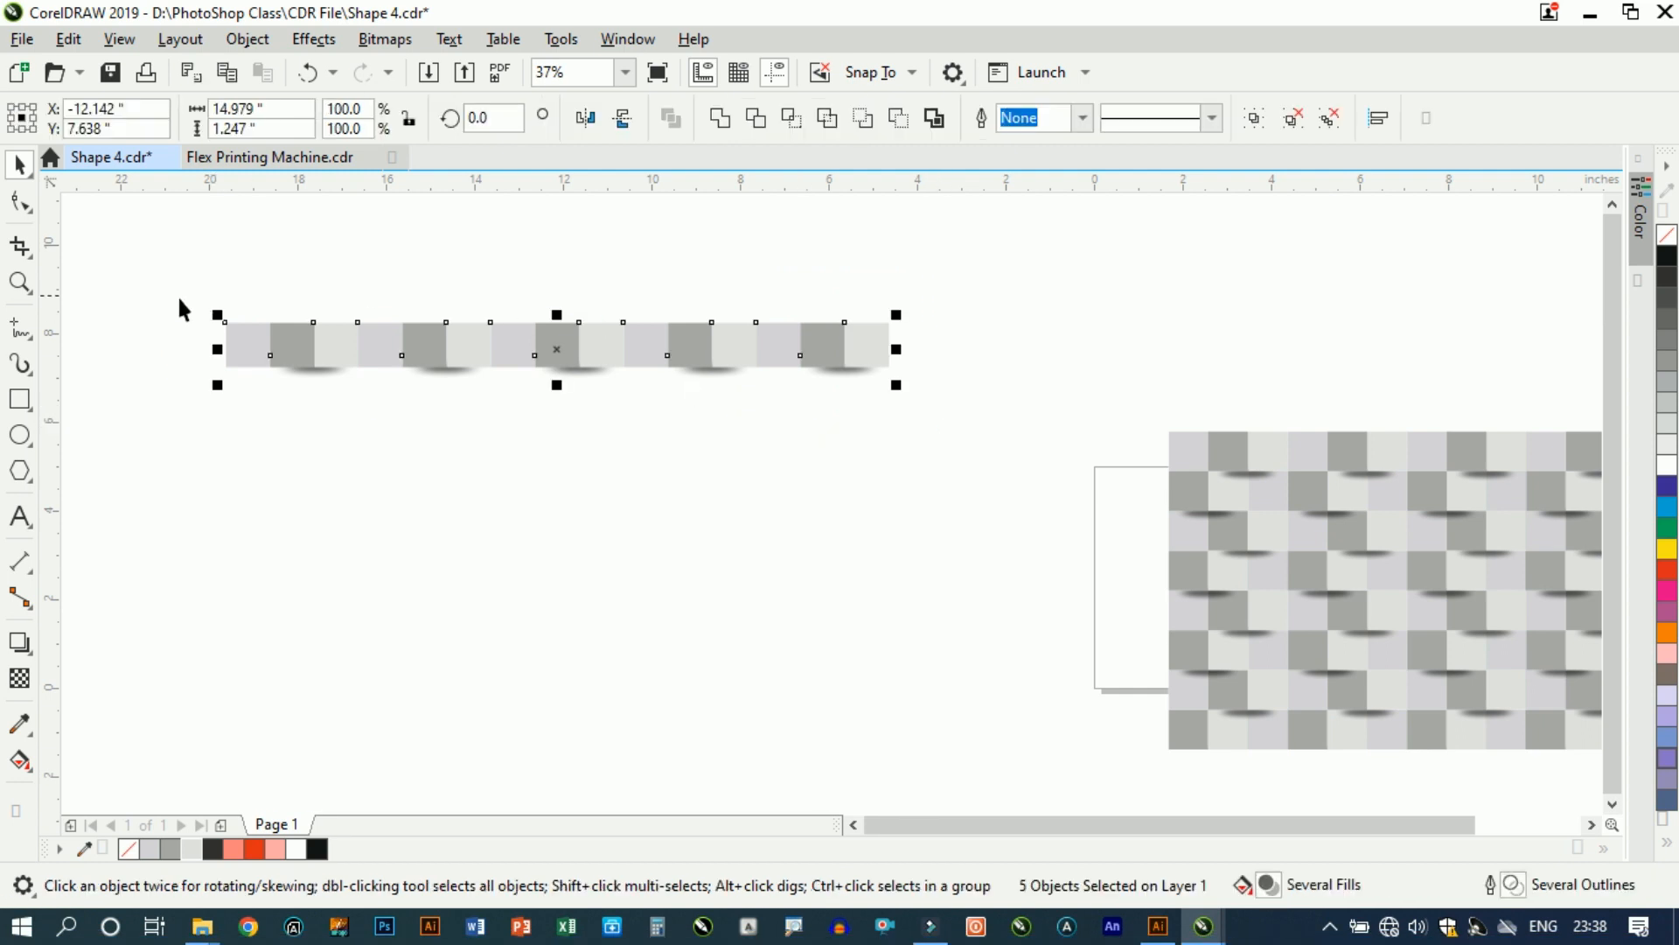
scroll(207, 350, up, 1)
scroll(517, 350, up, 1)
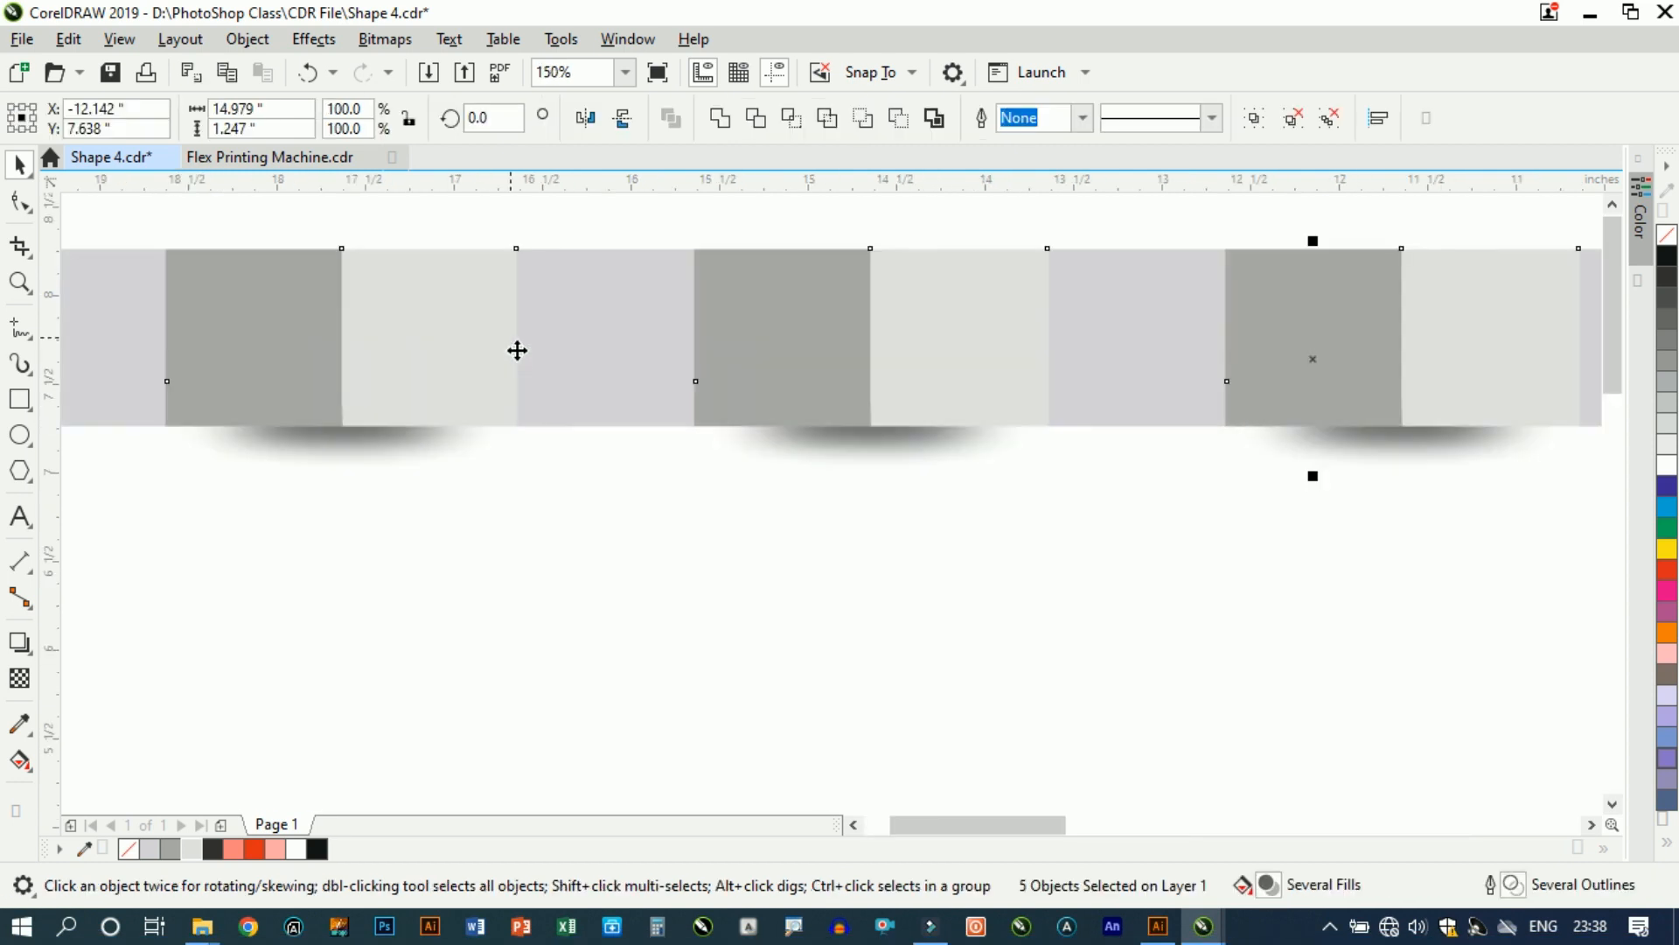
click(1255, 121)
Step: Duplicate the grouped row directly below itself and shift the copy left by one square
drag(744, 309, 763, 470)
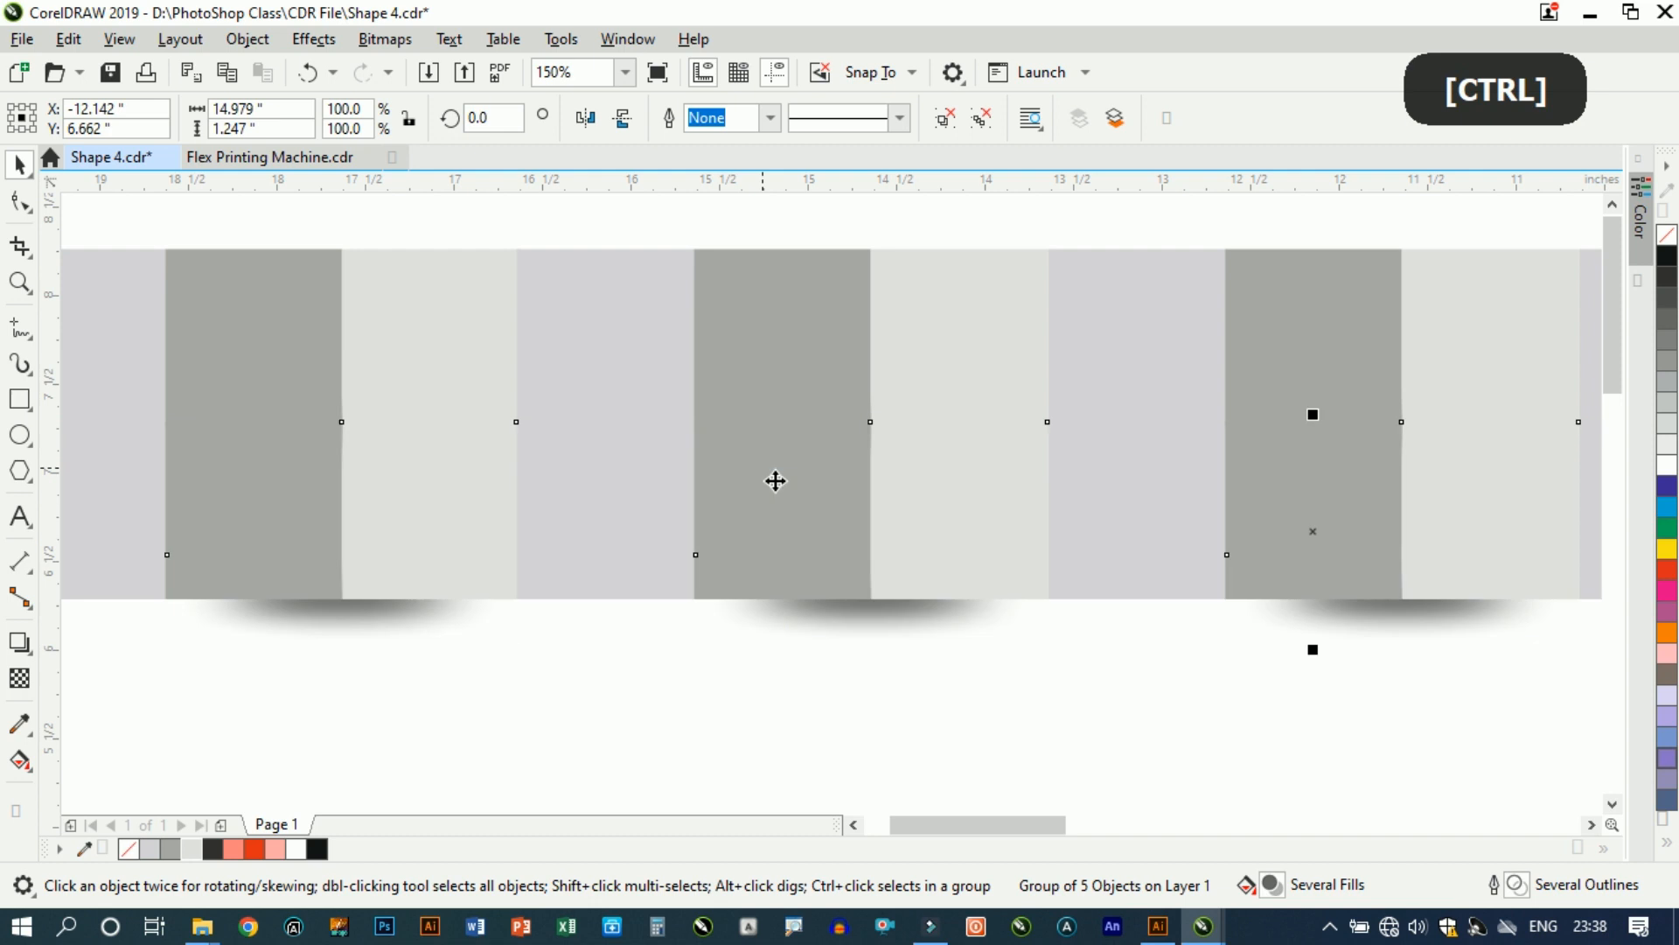
scroll(775, 481, down, 3)
scroll(607, 490, up, 4)
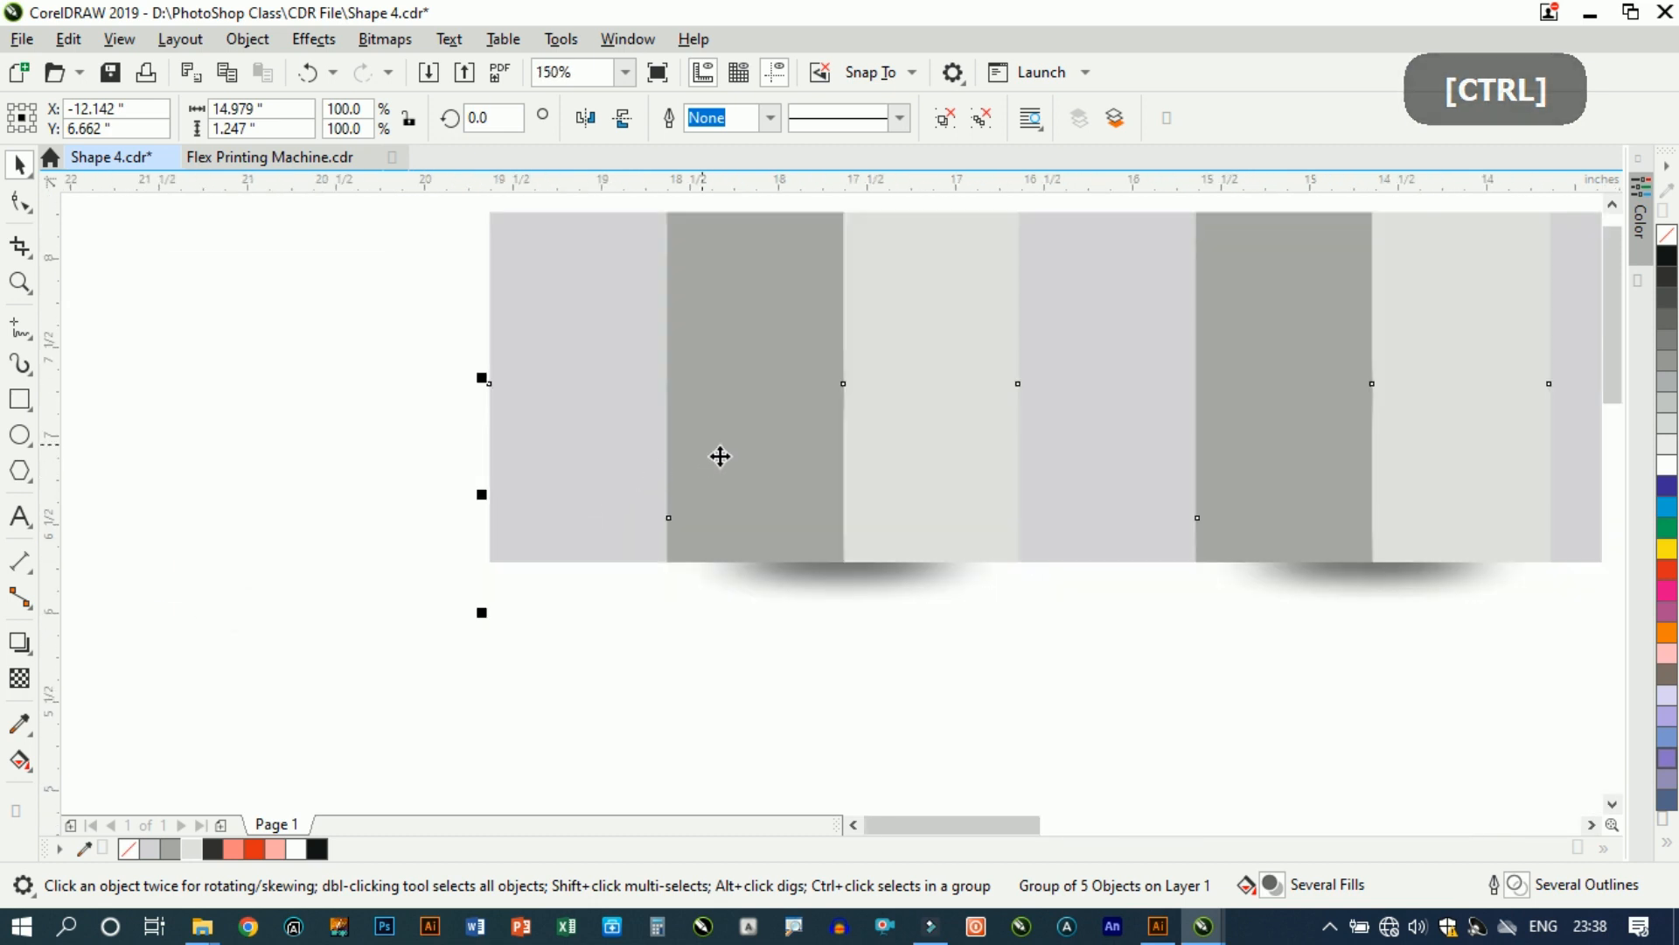
drag(675, 420, 567, 435)
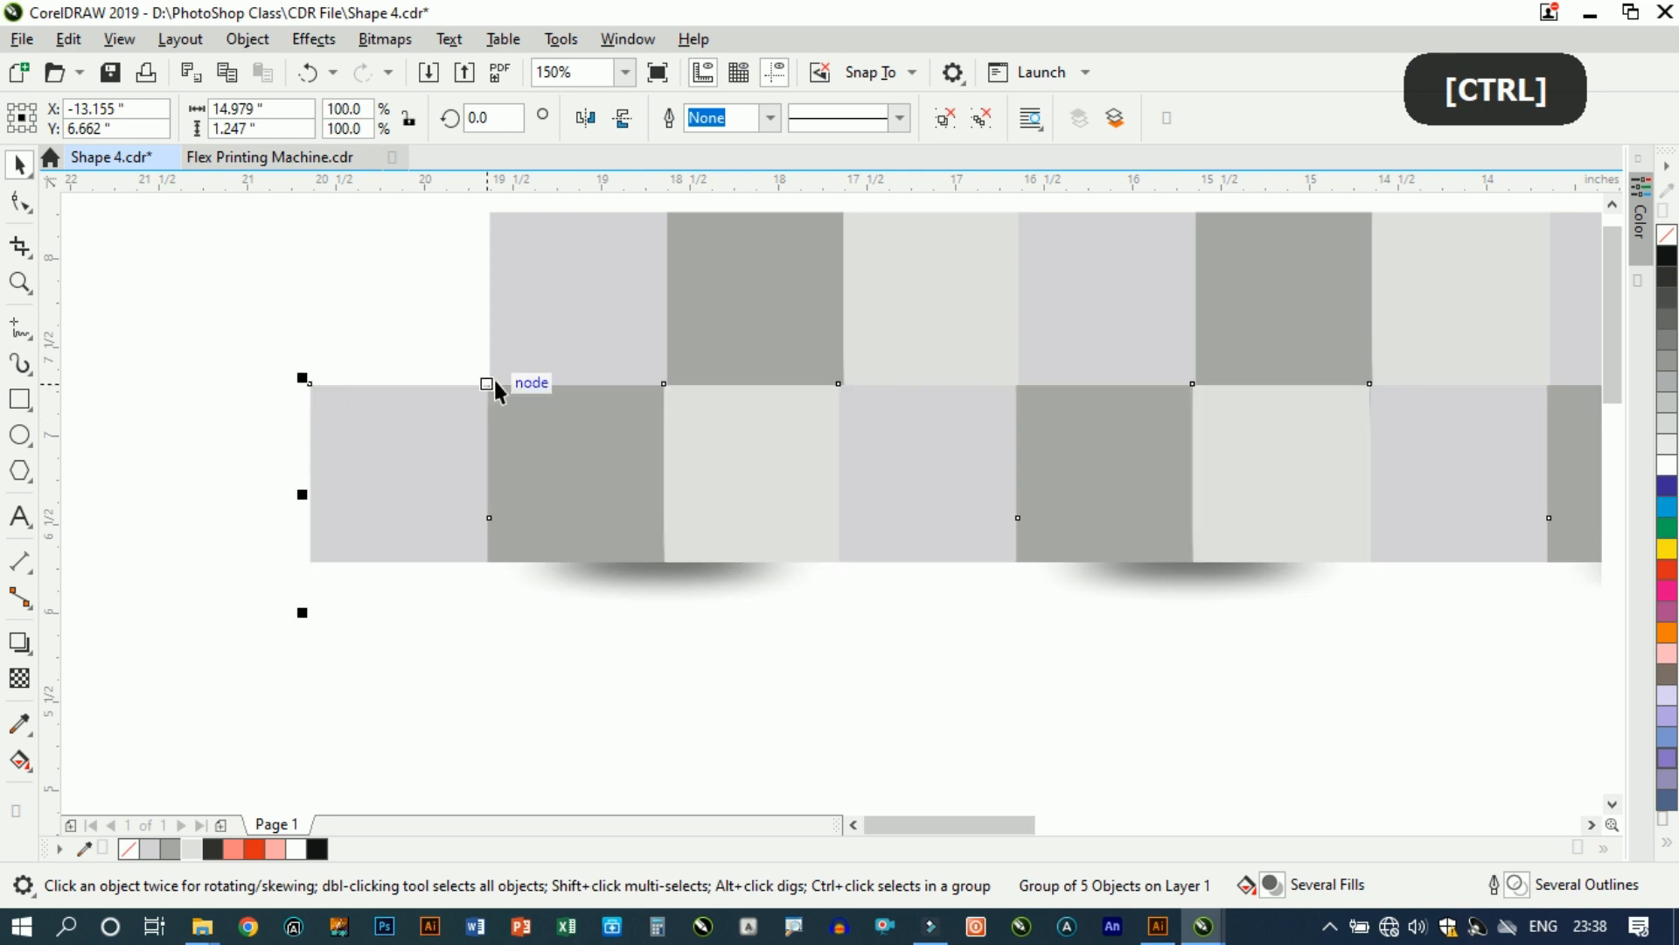
Step: Bring the top row to the front so its shadows fall over the second row
scroll(507, 395, up, 2)
drag(520, 426, 626, 383)
scroll(510, 426, down, 2)
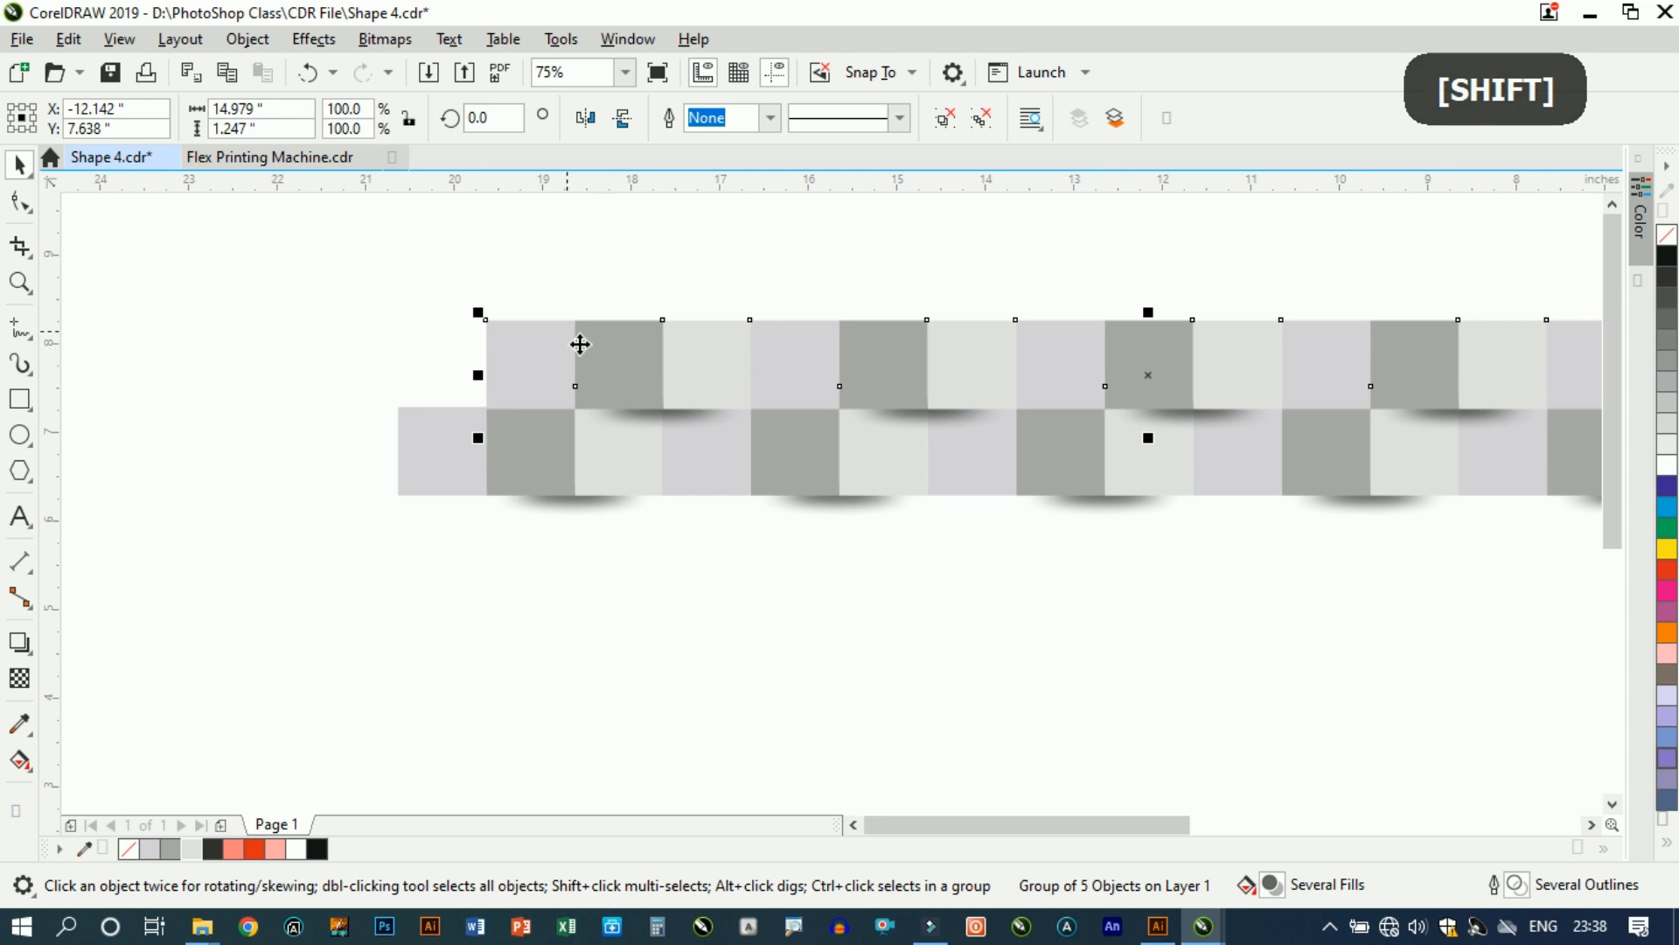
scroll(421, 409, down, 1)
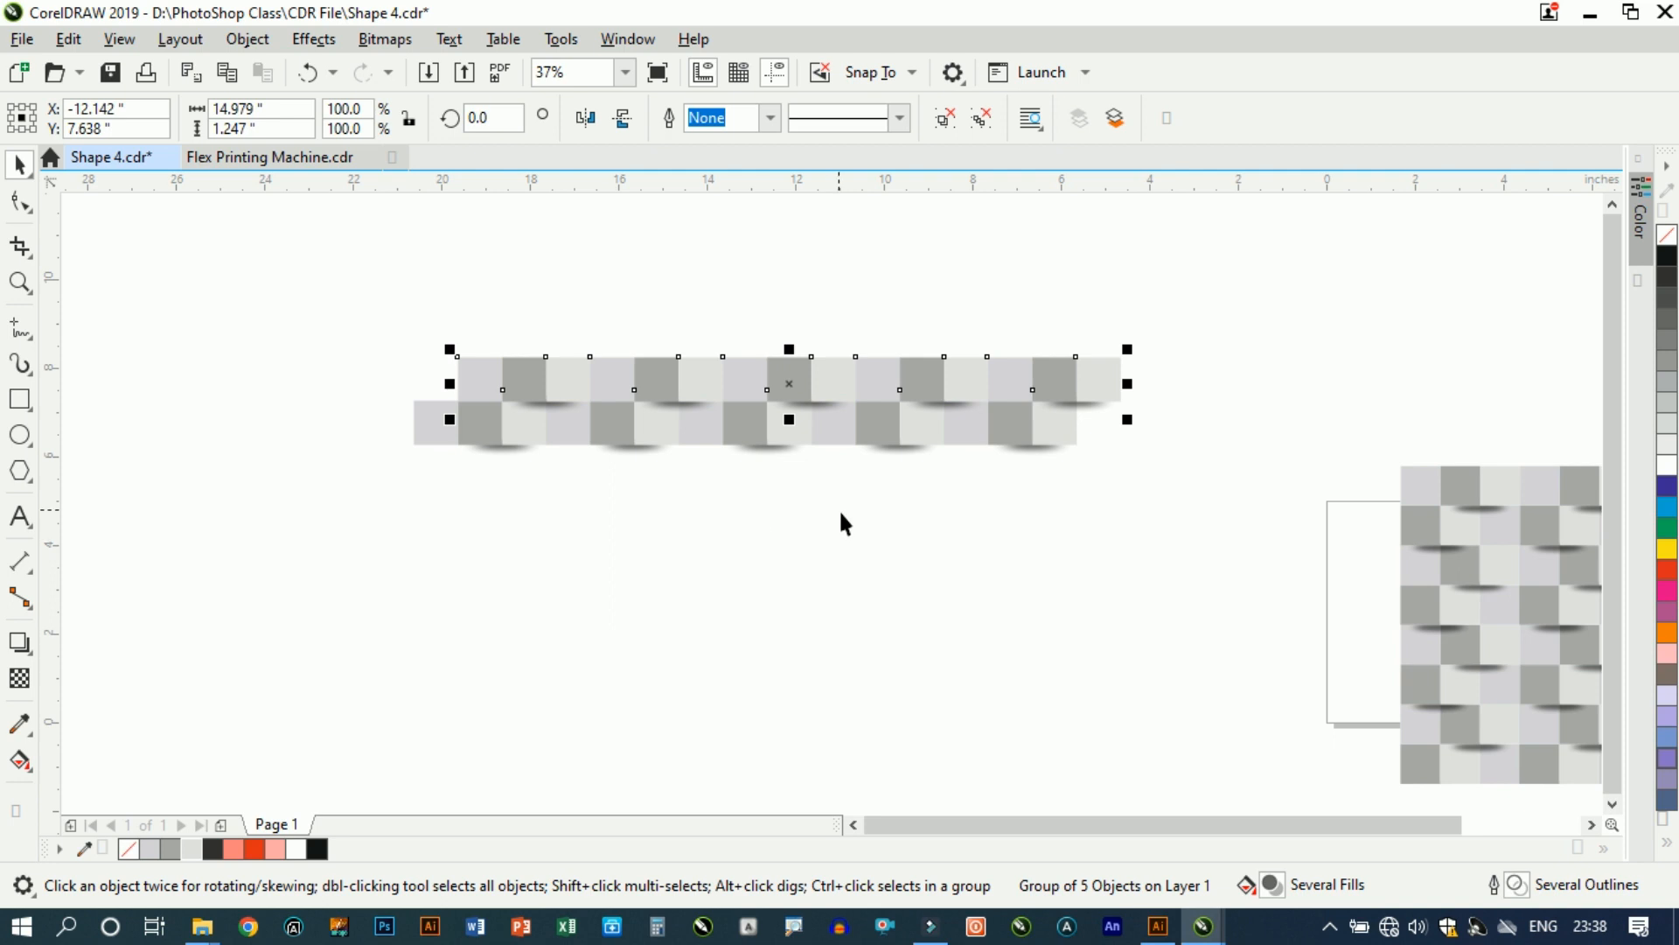
Step: Duplicate the top row straight down as the third row and send it behind the second row
scroll(812, 446, up, 1)
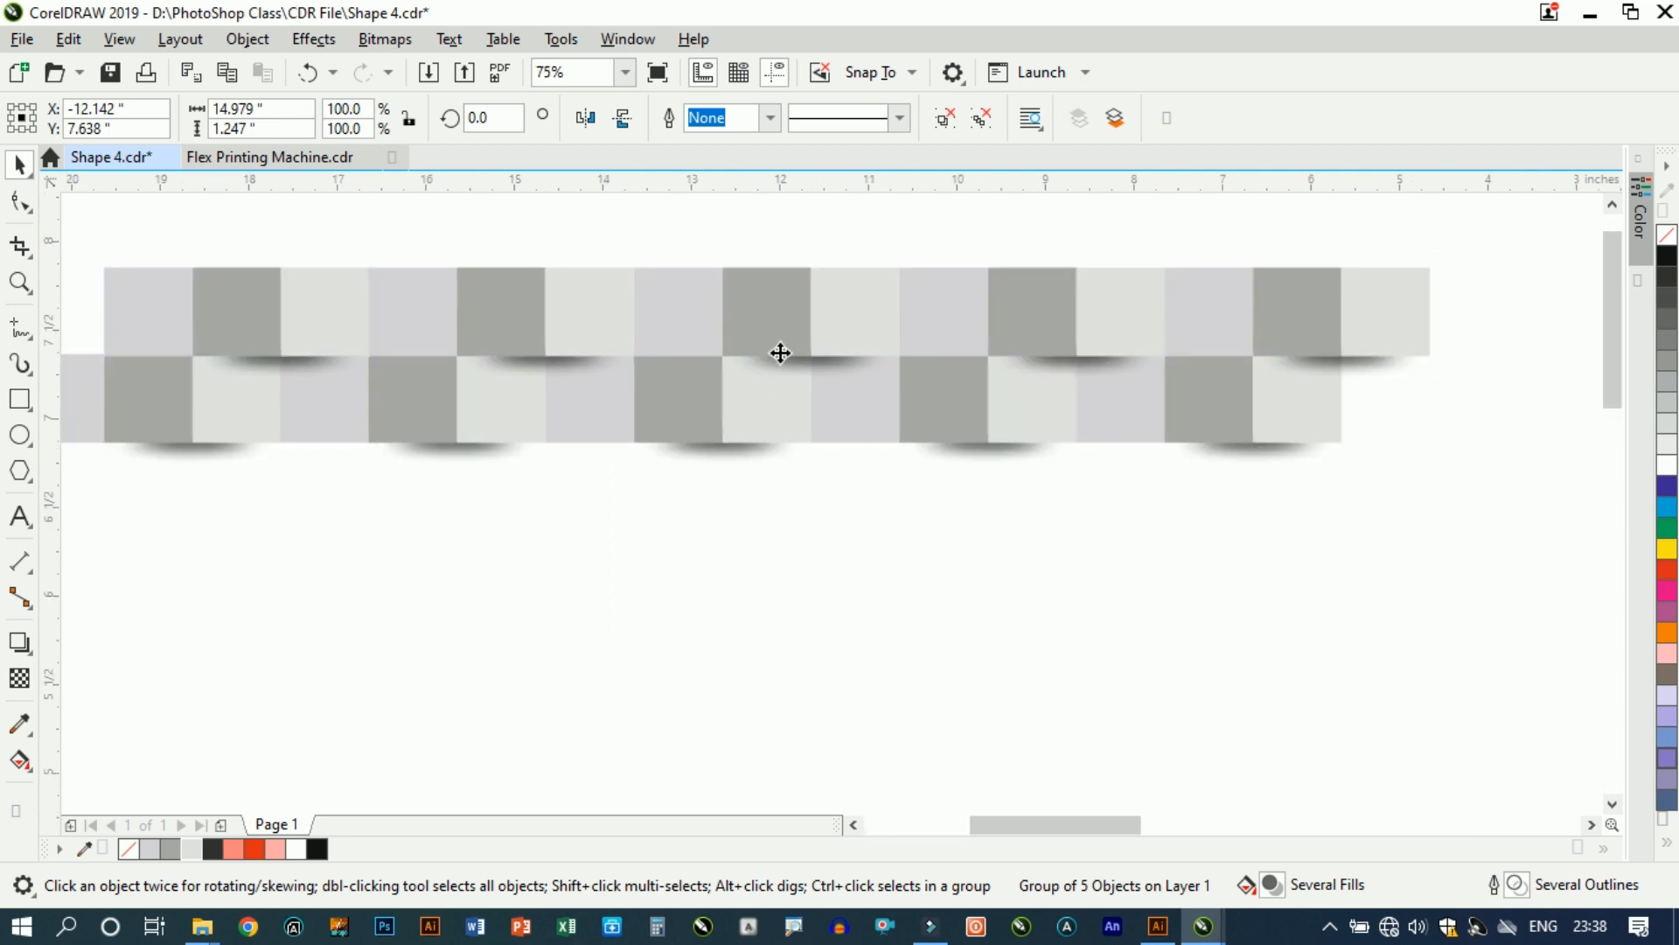
scroll(780, 352, up, 1)
drag(783, 309, 787, 649)
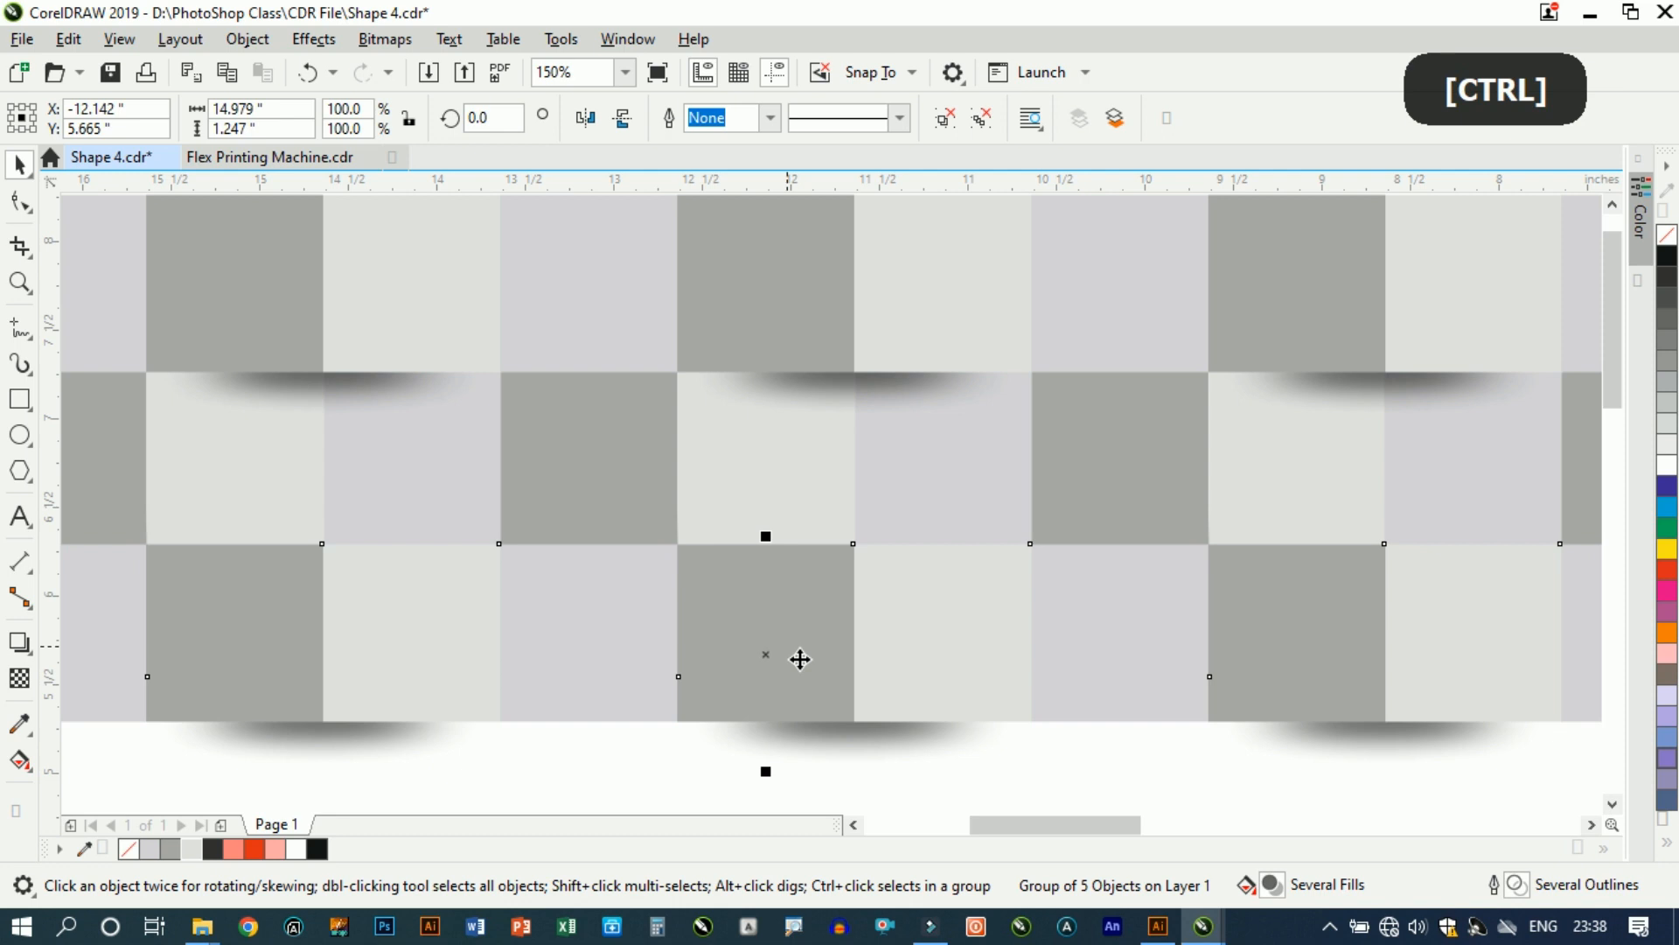
scroll(754, 547, down, 2)
key(ctrl+Page_Down)
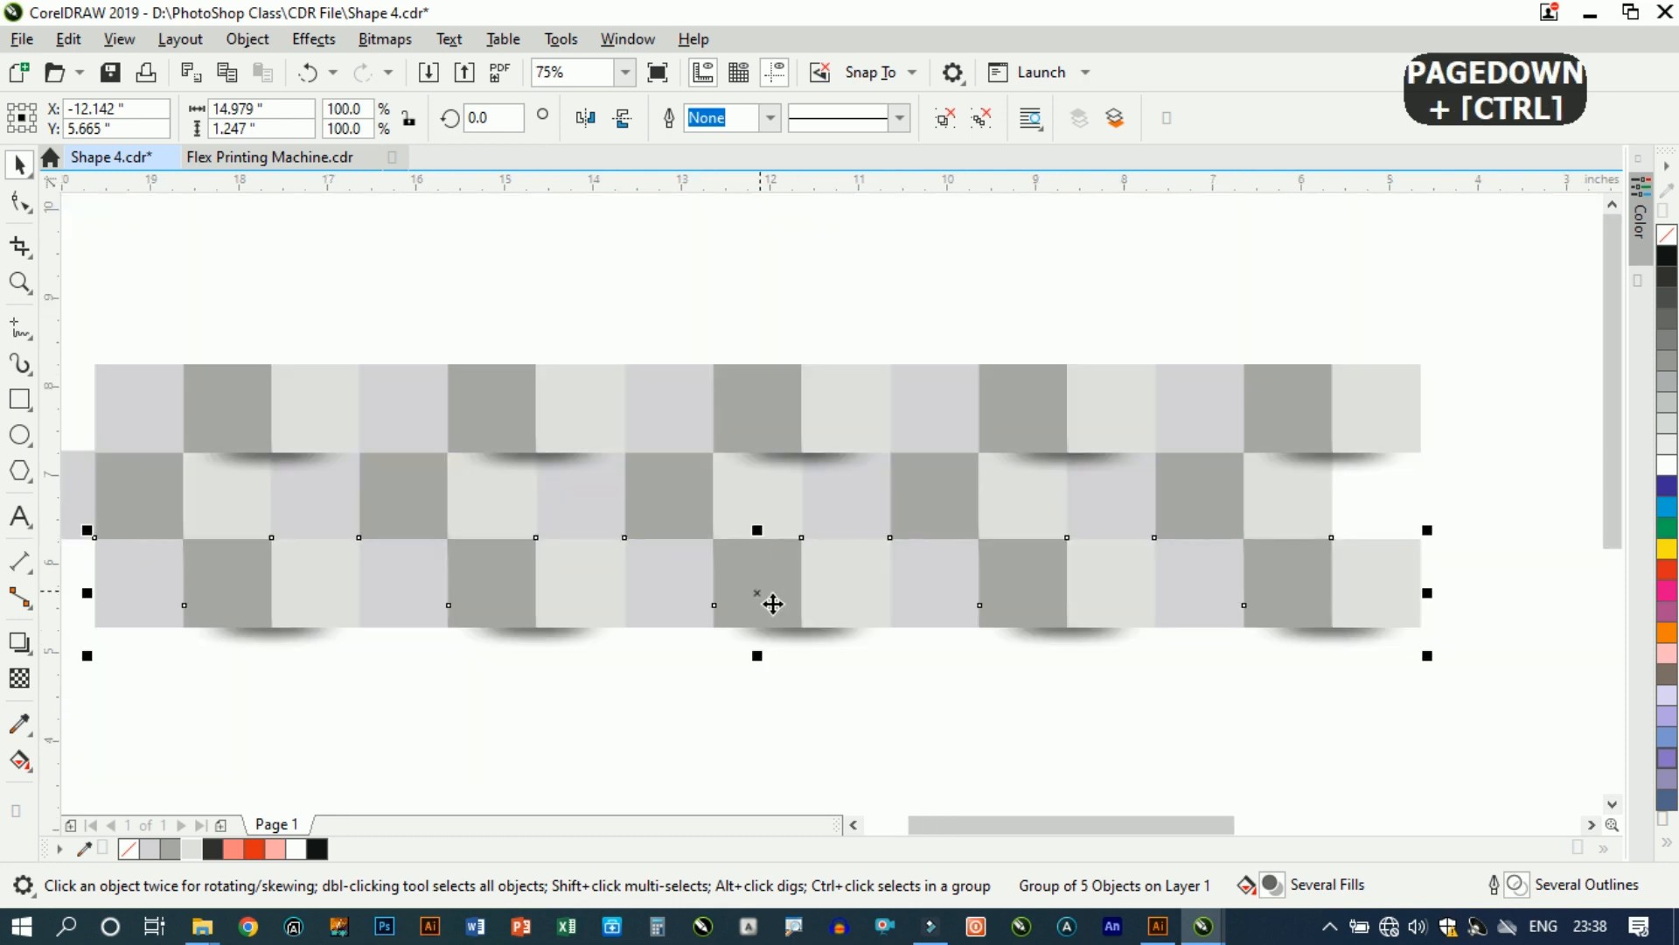
key(ctrl)
Step: Duplicate the second row straight down as the fourth row and send it behind the third row
drag(768, 623, 682, 537)
scroll(660, 589, up, 2)
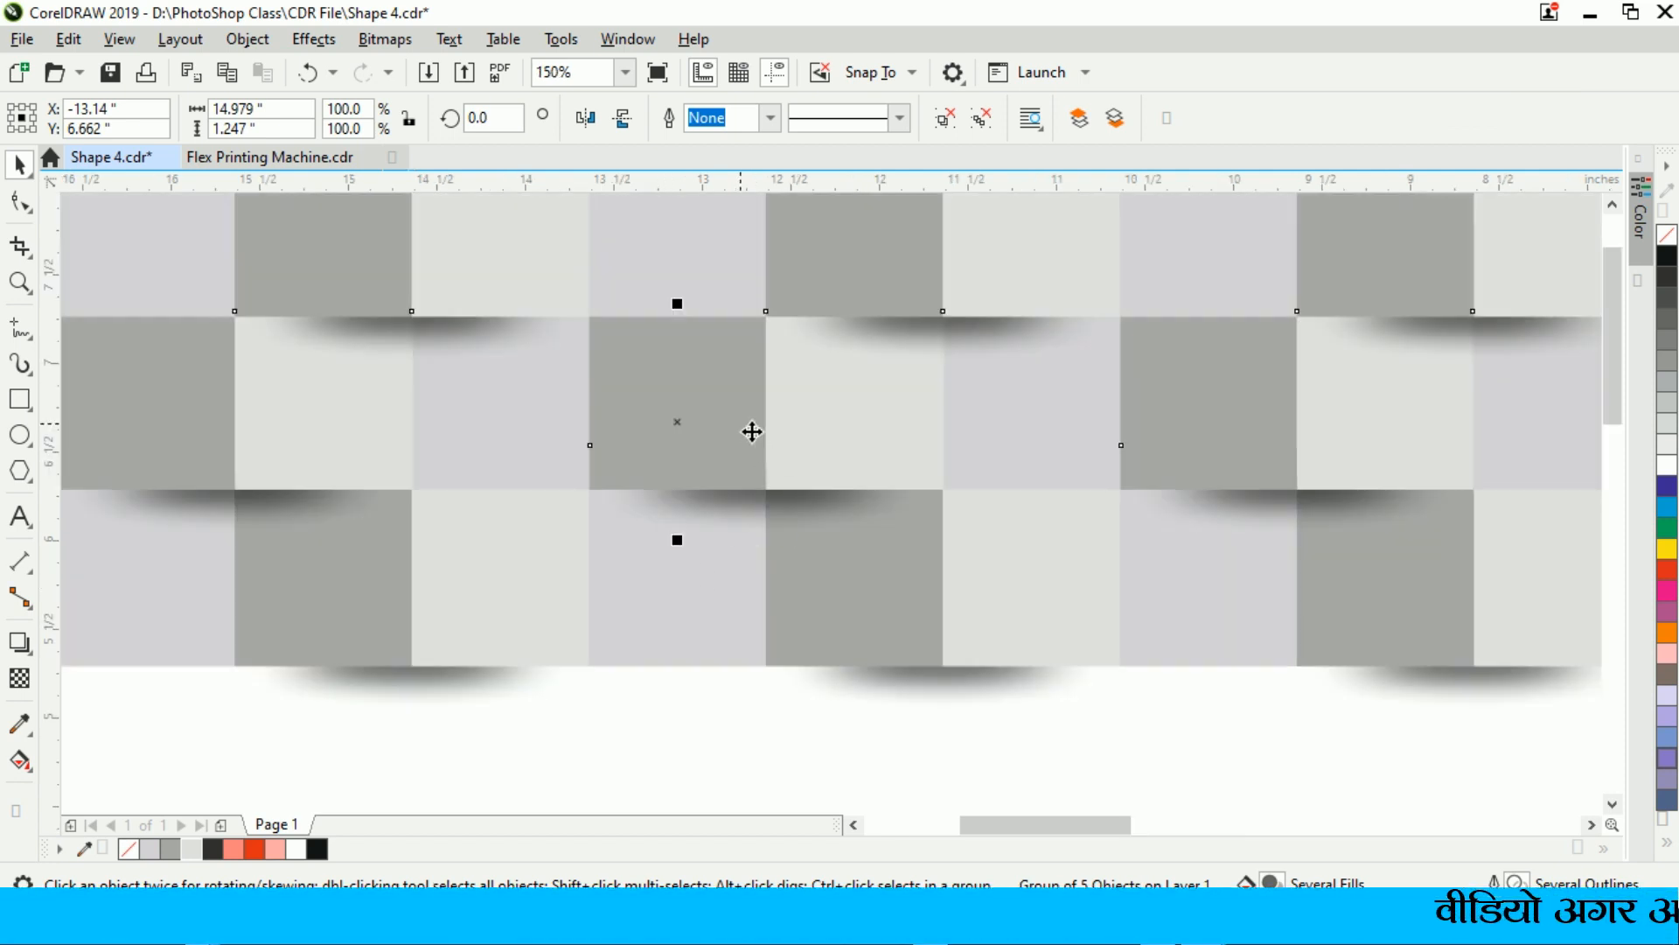
drag(739, 371, 712, 708)
key(ctrl)
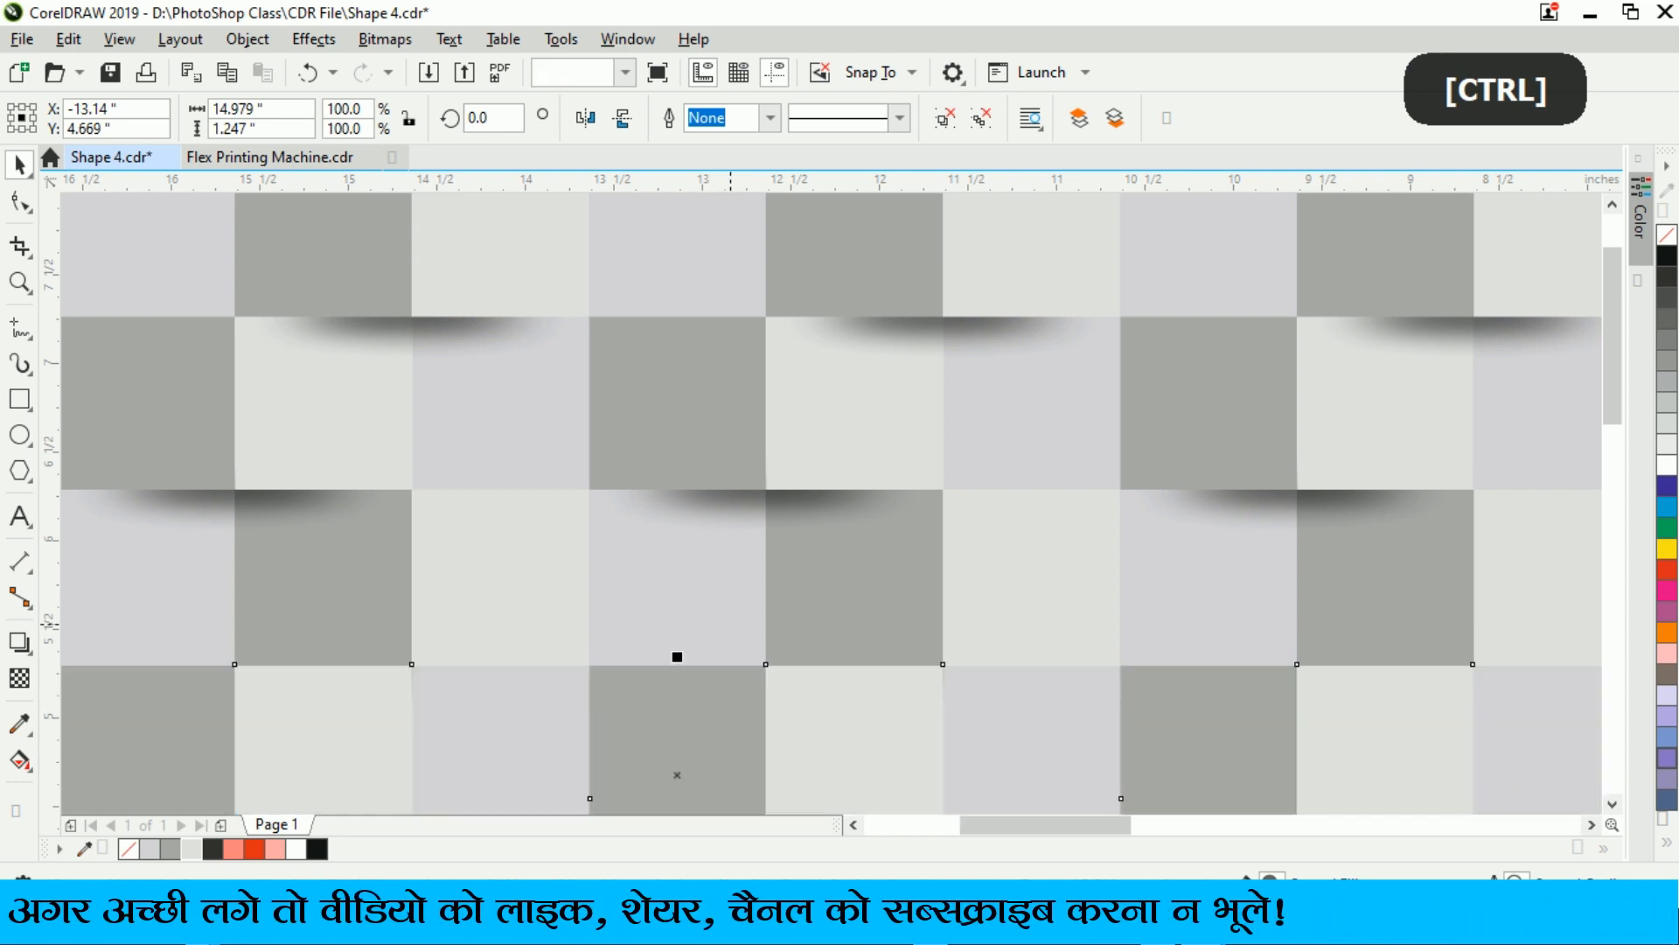
scroll(748, 474, down, 5)
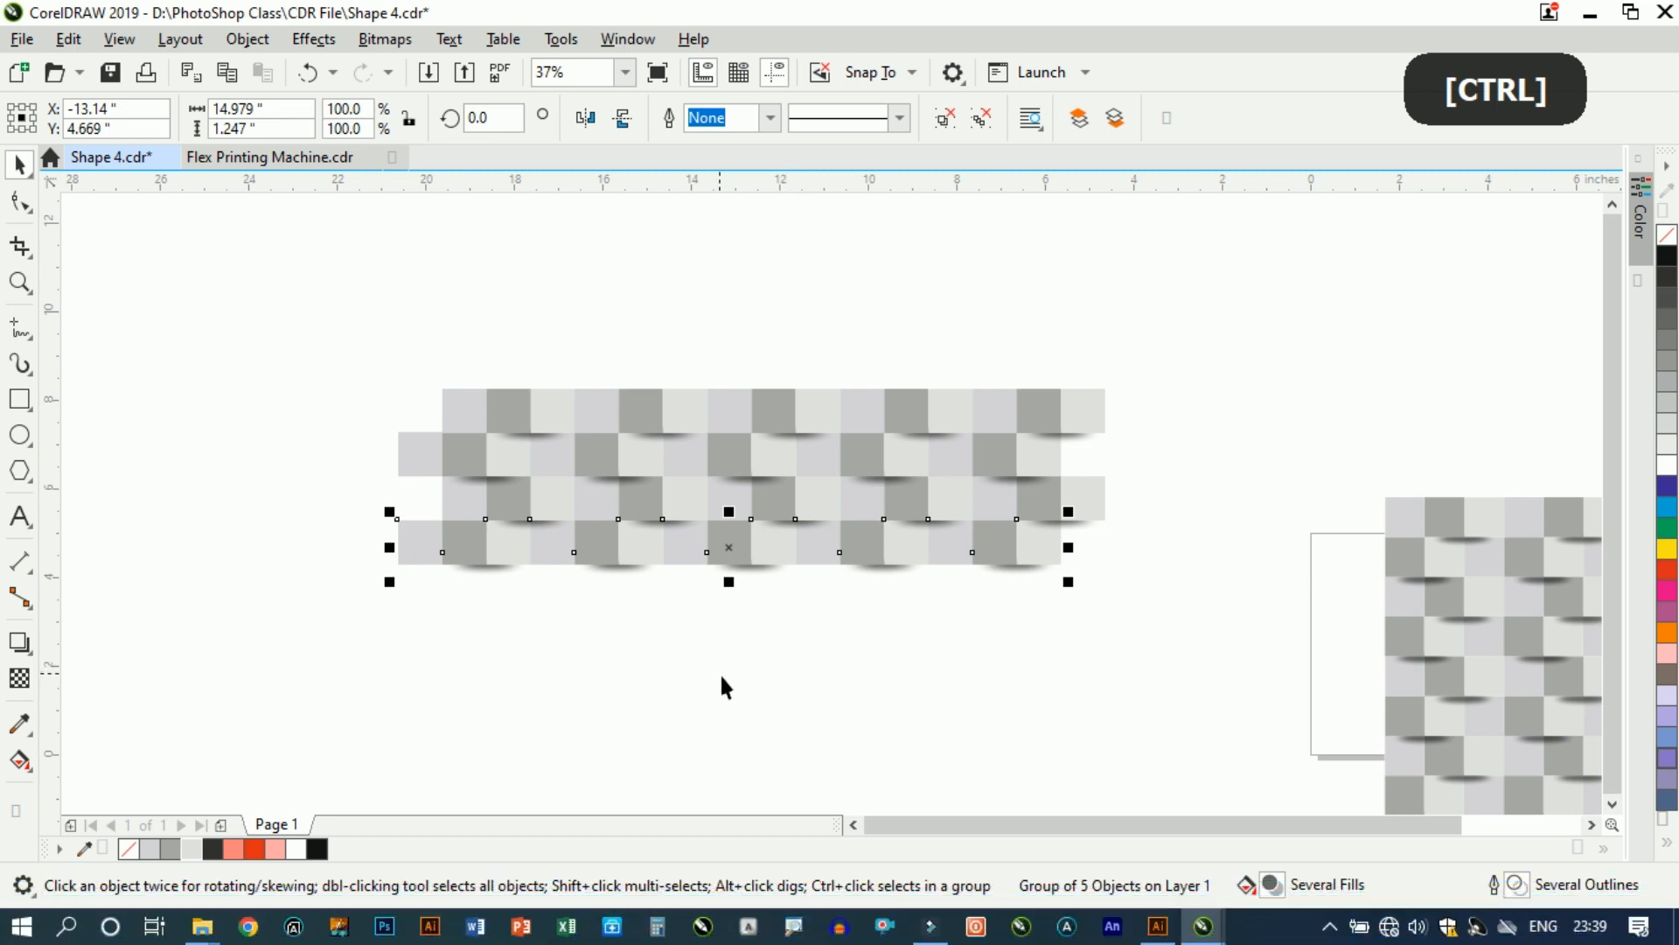
Step: Duplicate the third row straight down as the fifth row and send it behind the fourth row
scroll(720, 675, up, 2)
drag(686, 326, 676, 356)
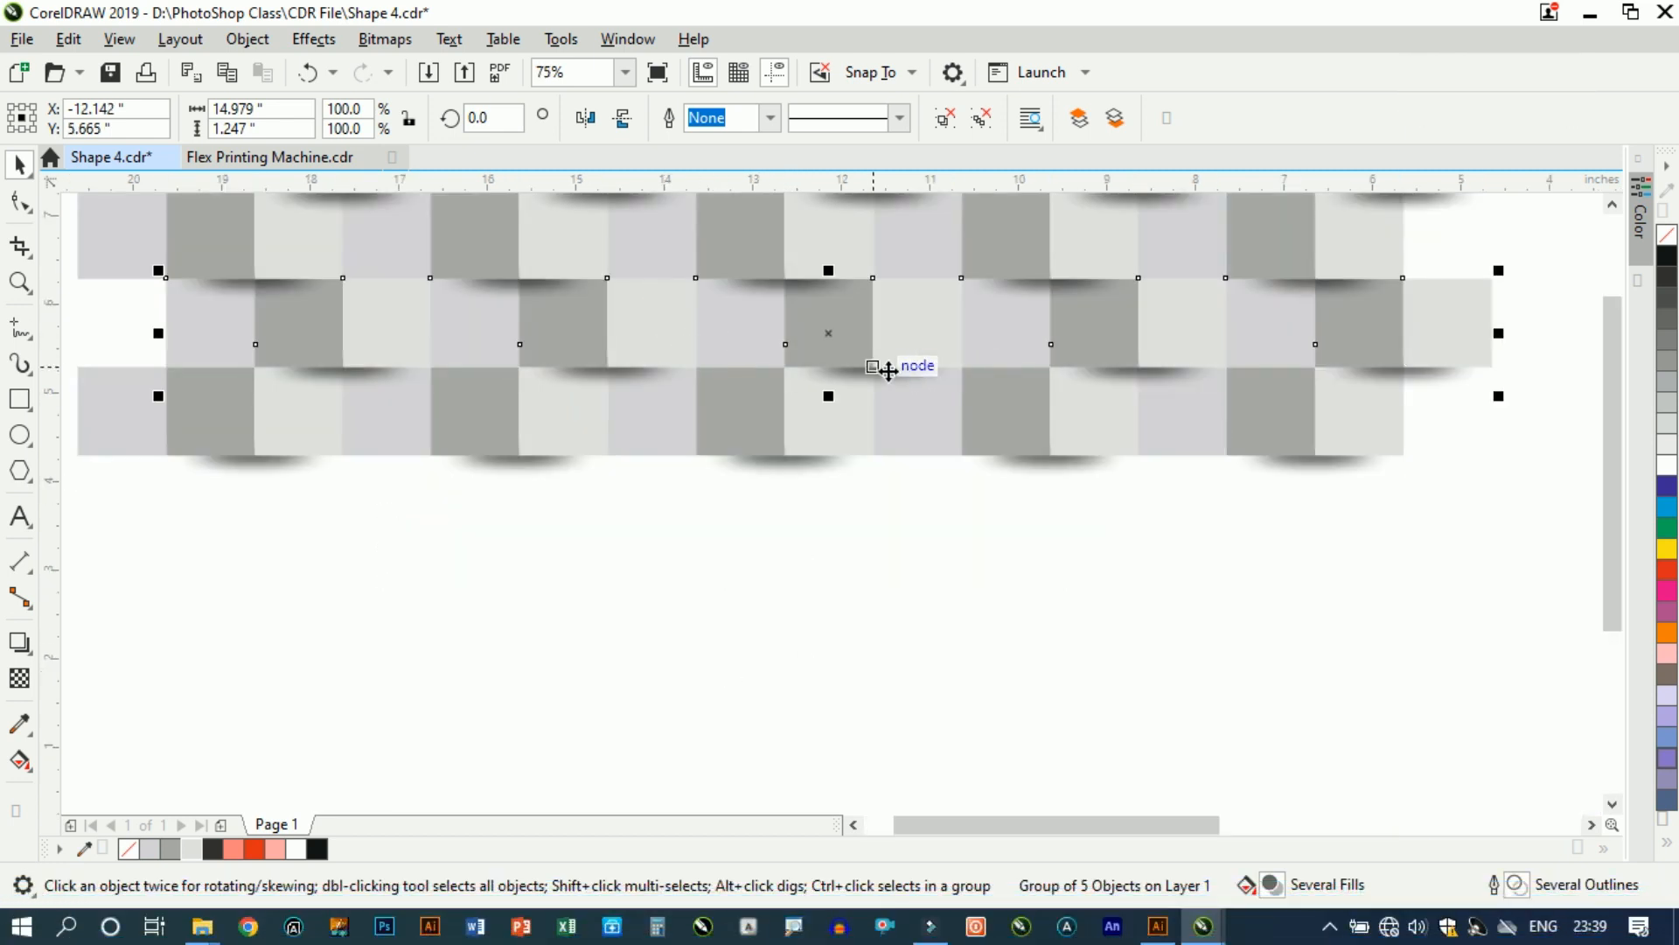
scroll(831, 365, up, 2)
drag(858, 319, 832, 662)
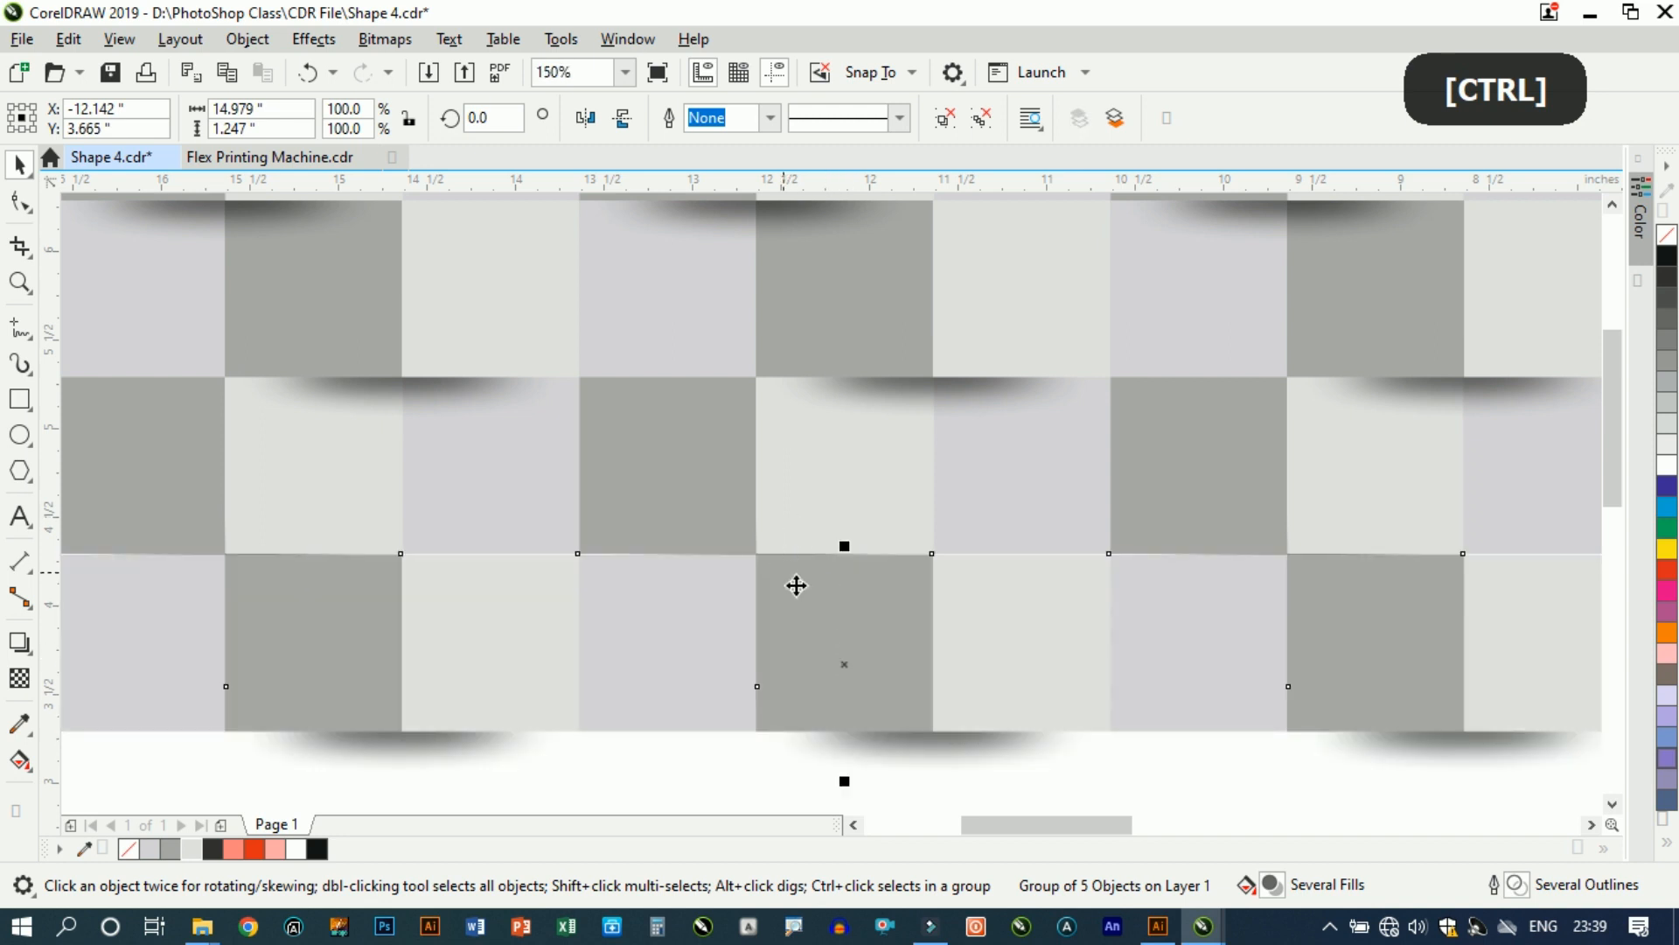
key(ctrl+Page_Down)
key(ctrl+Page_Down)
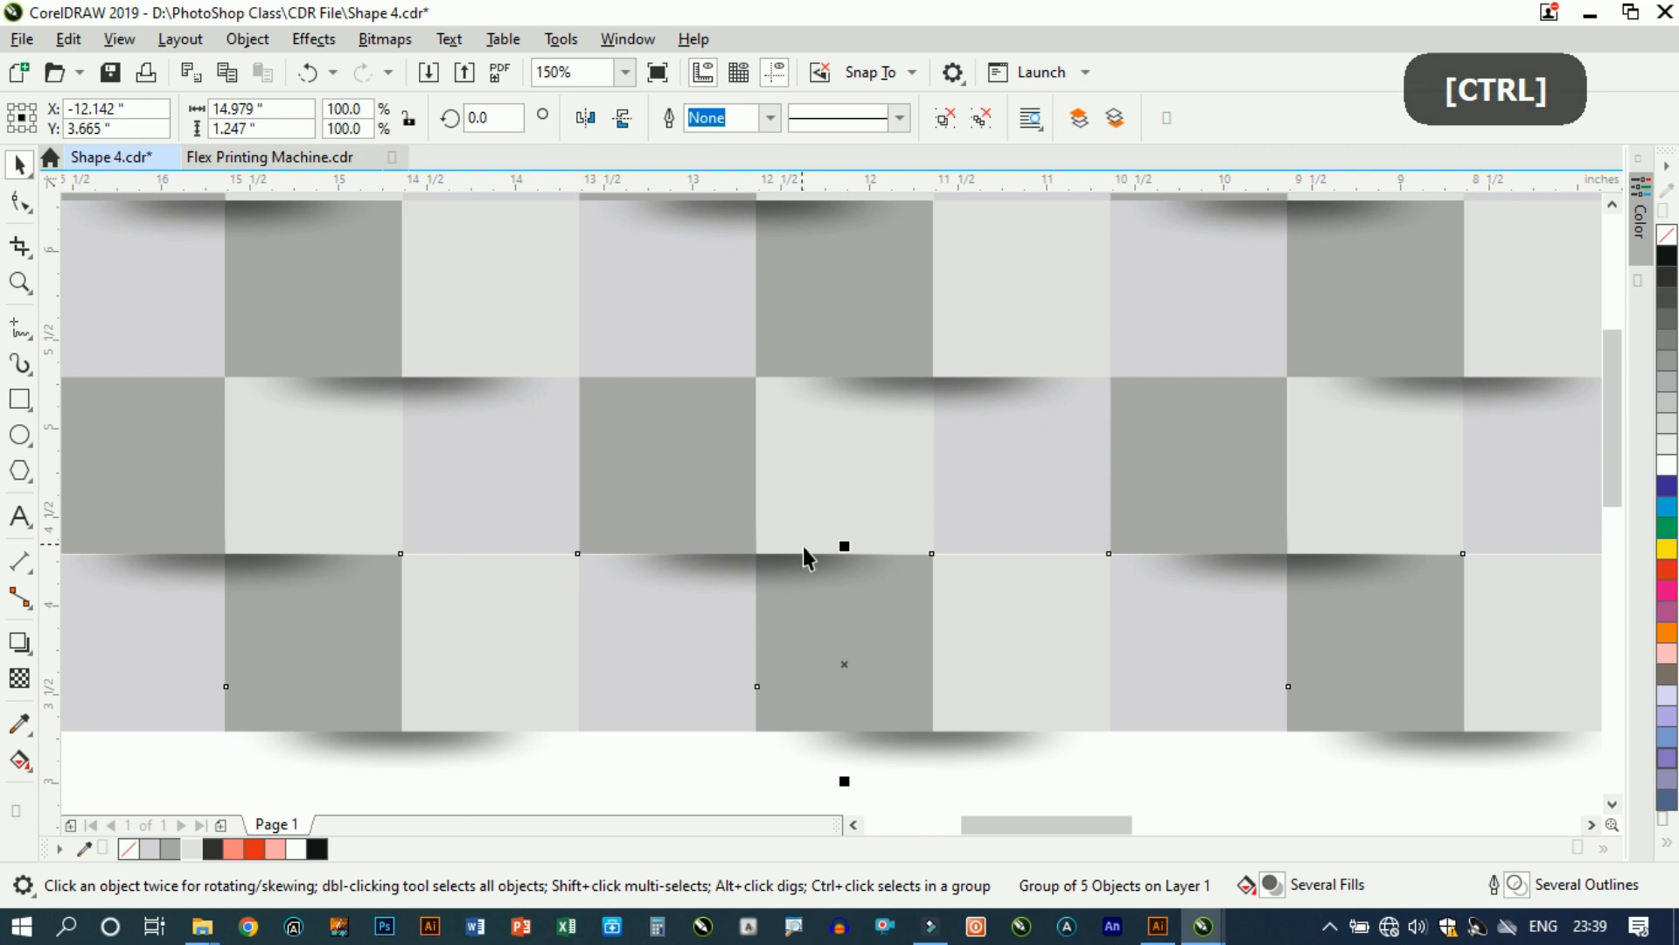
scroll(806, 548, down, 4)
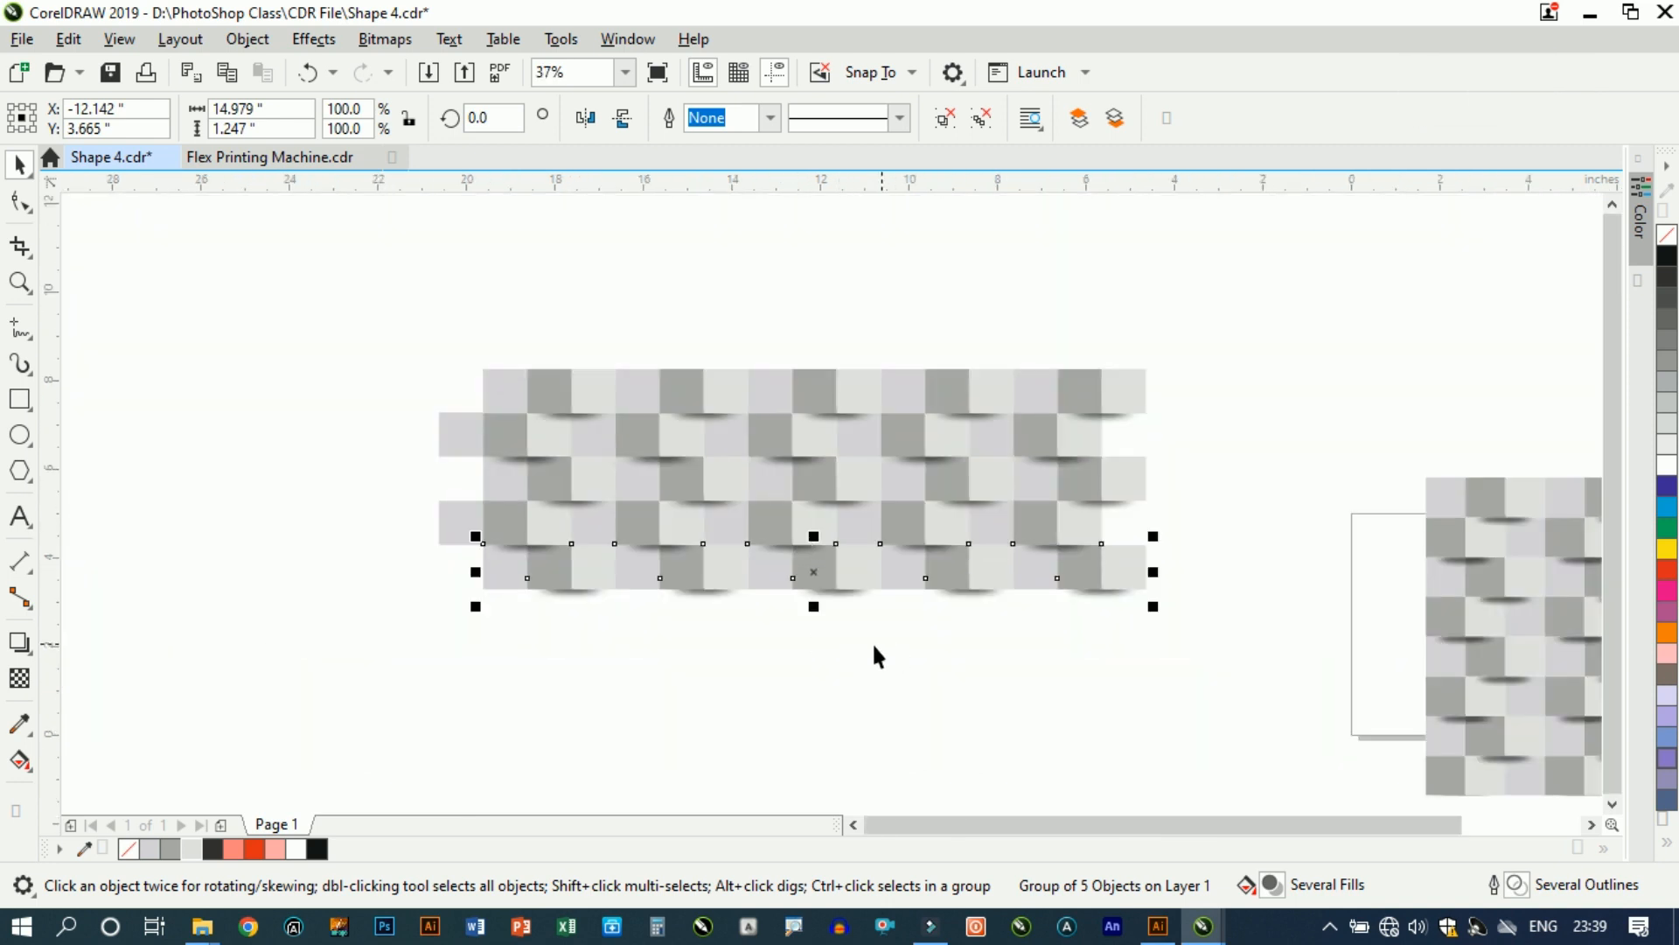
Step: Duplicate the fourth row straight down as the sixth row and send it behind the fifth row
drag(812, 569, 770, 530)
scroll(751, 583, up, 2)
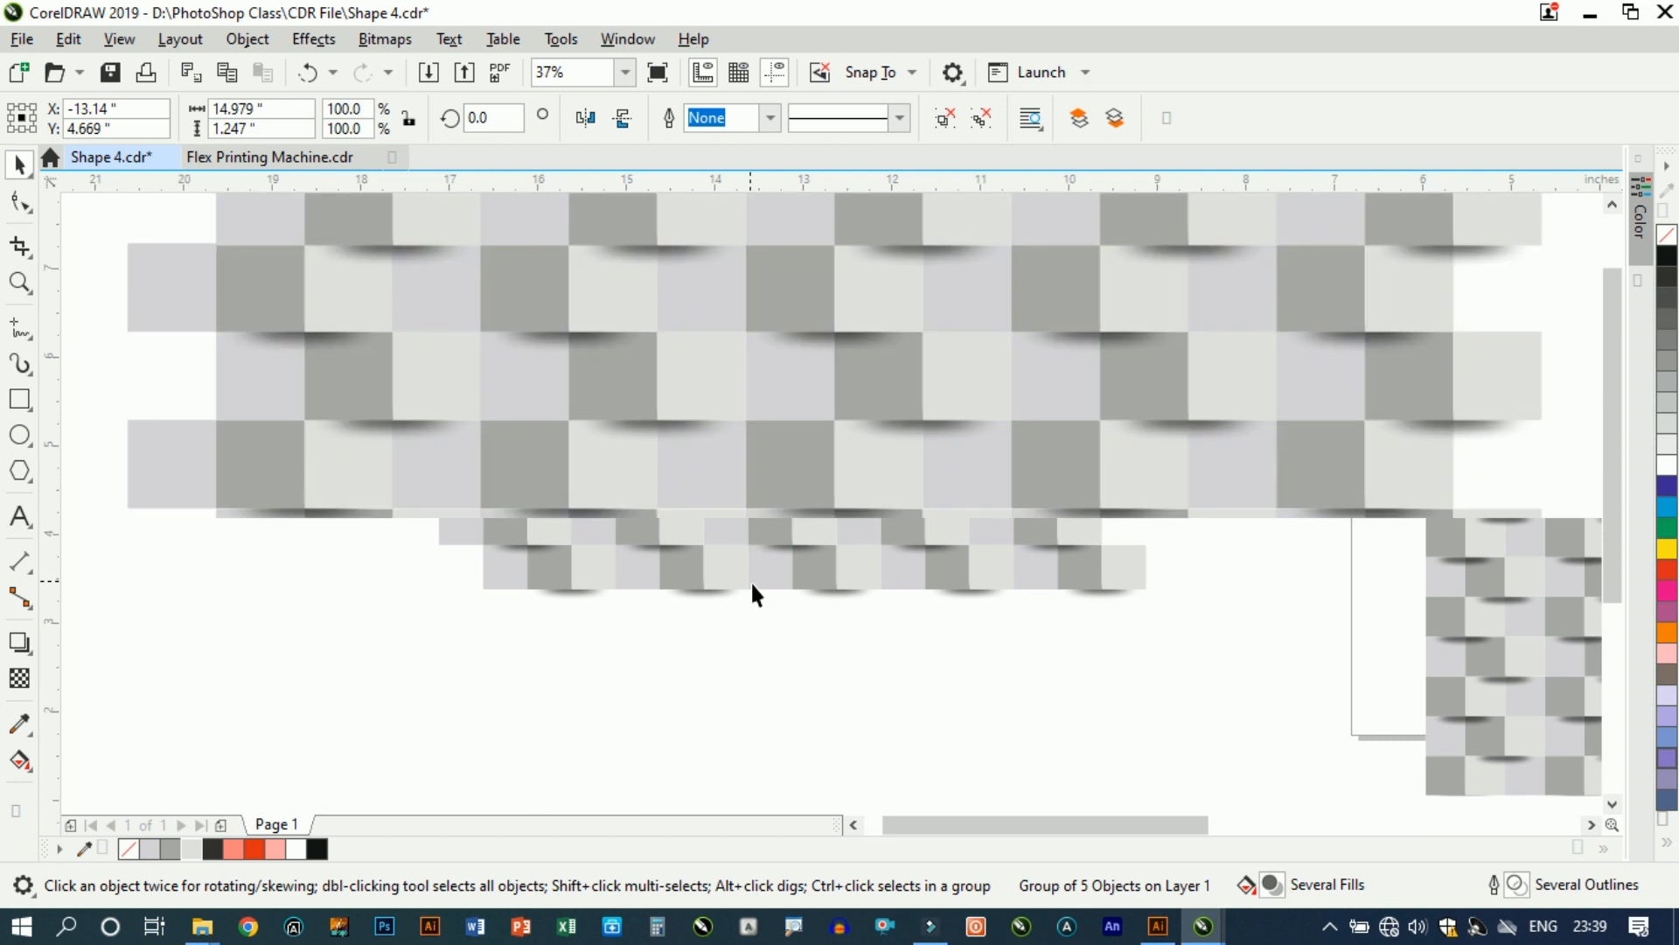
scroll(832, 519, up, 2)
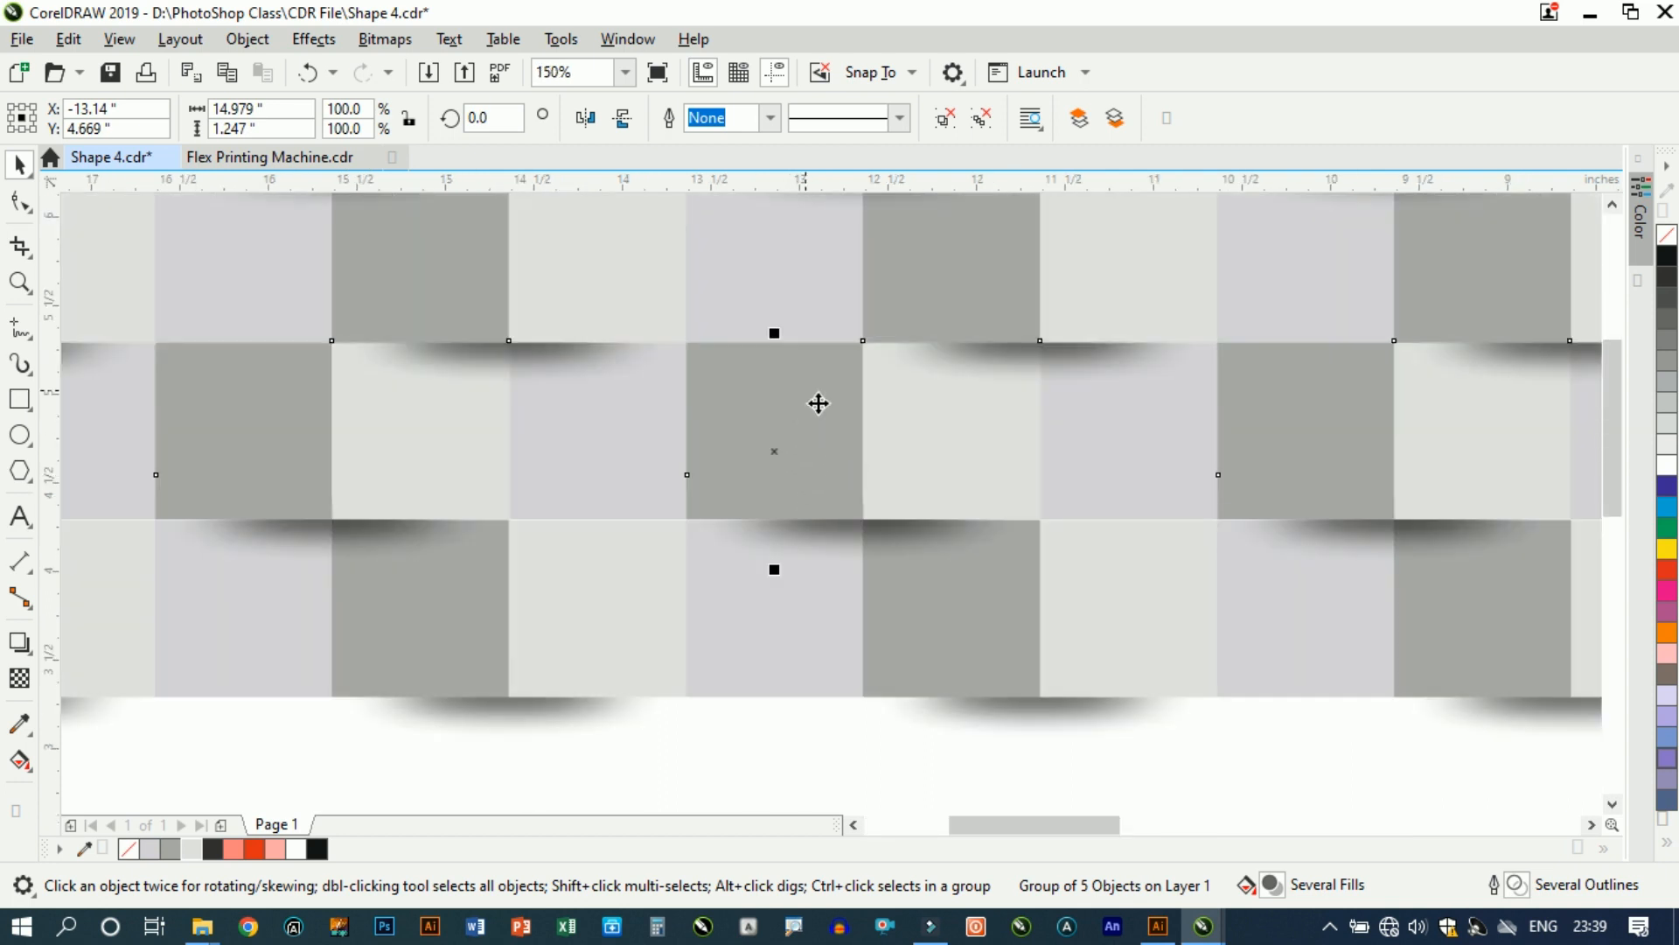
scroll(818, 403, down, 2)
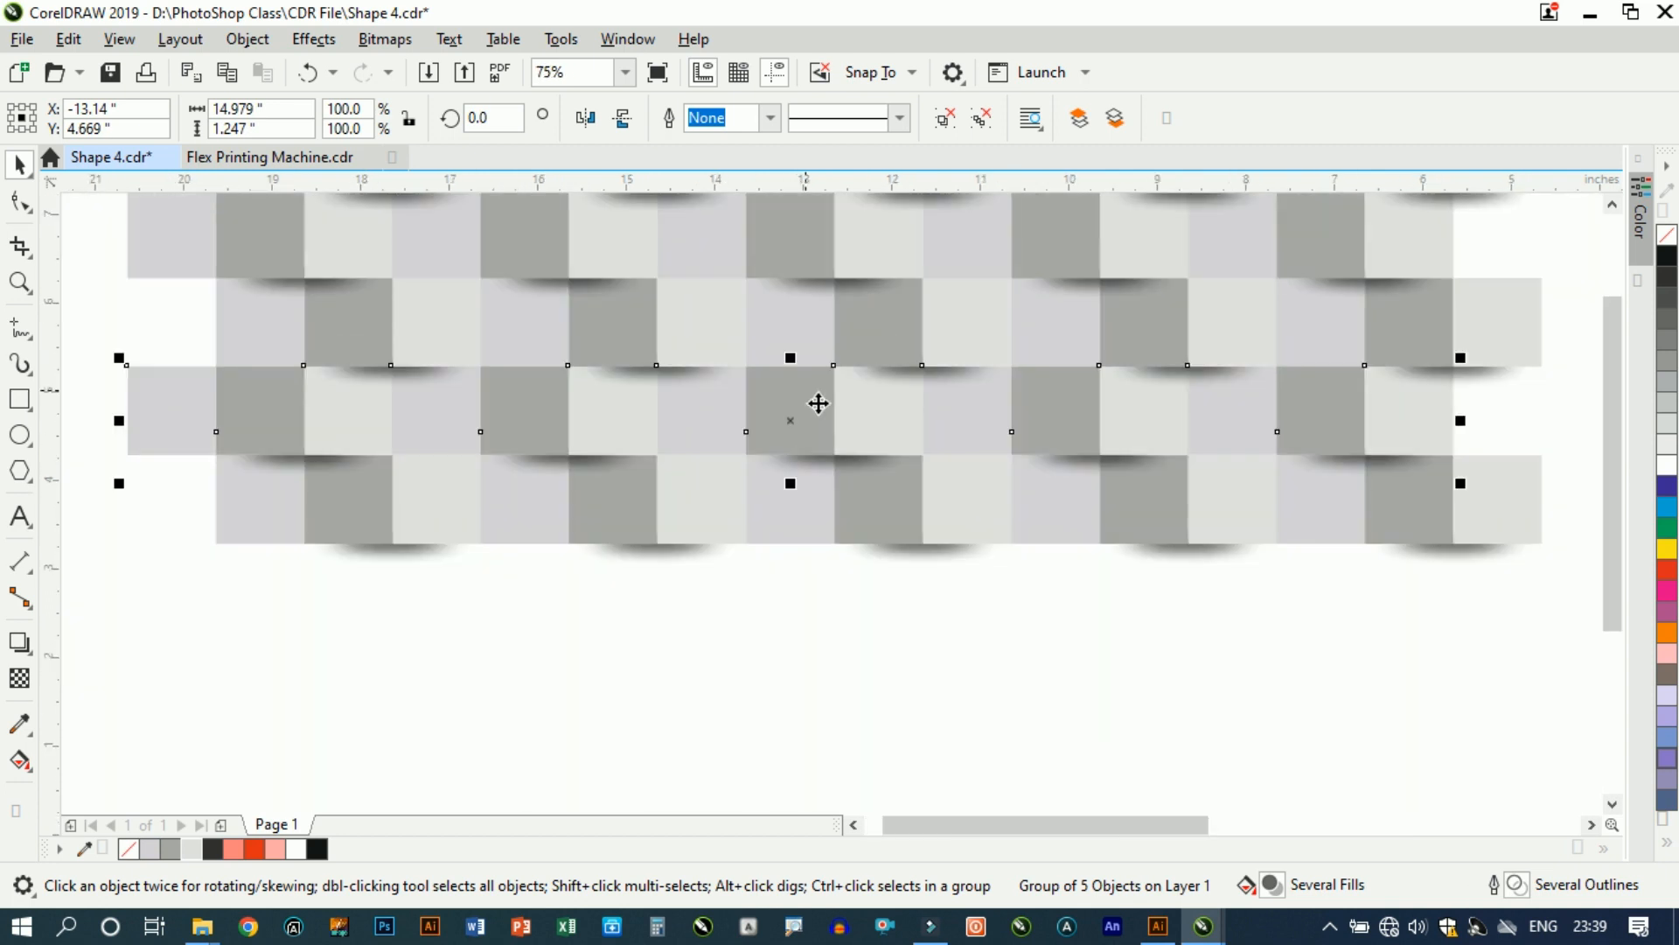
ctrl+click(818, 403)
click(796, 447)
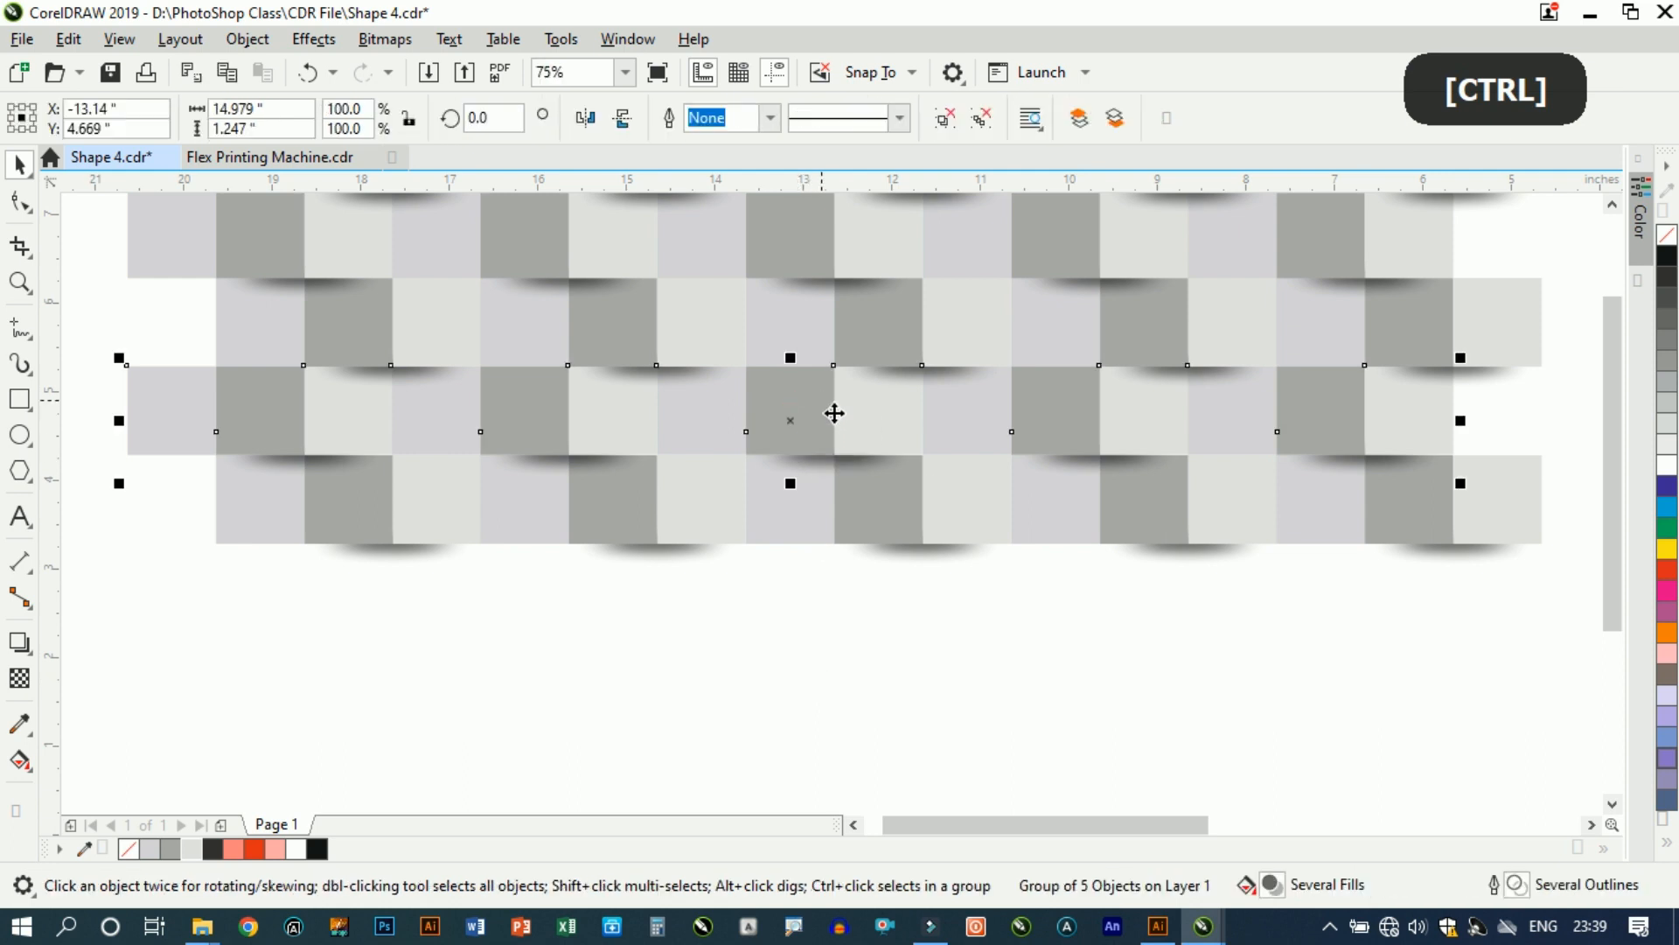
drag(824, 402, 787, 580)
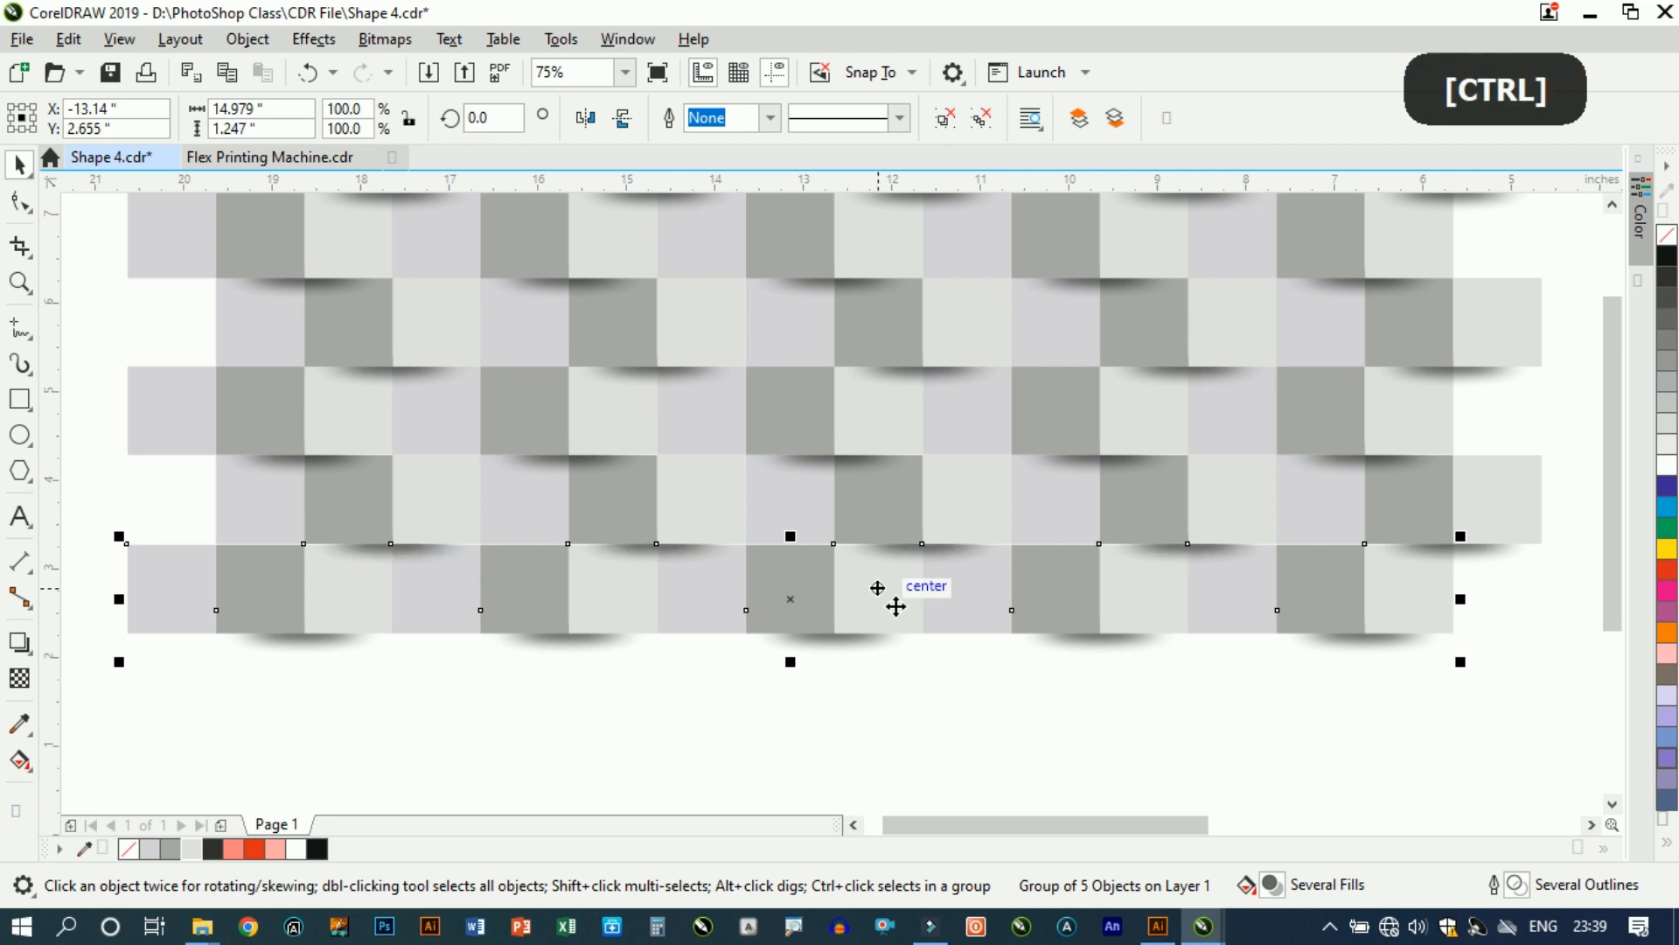
scroll(845, 566, down, 2)
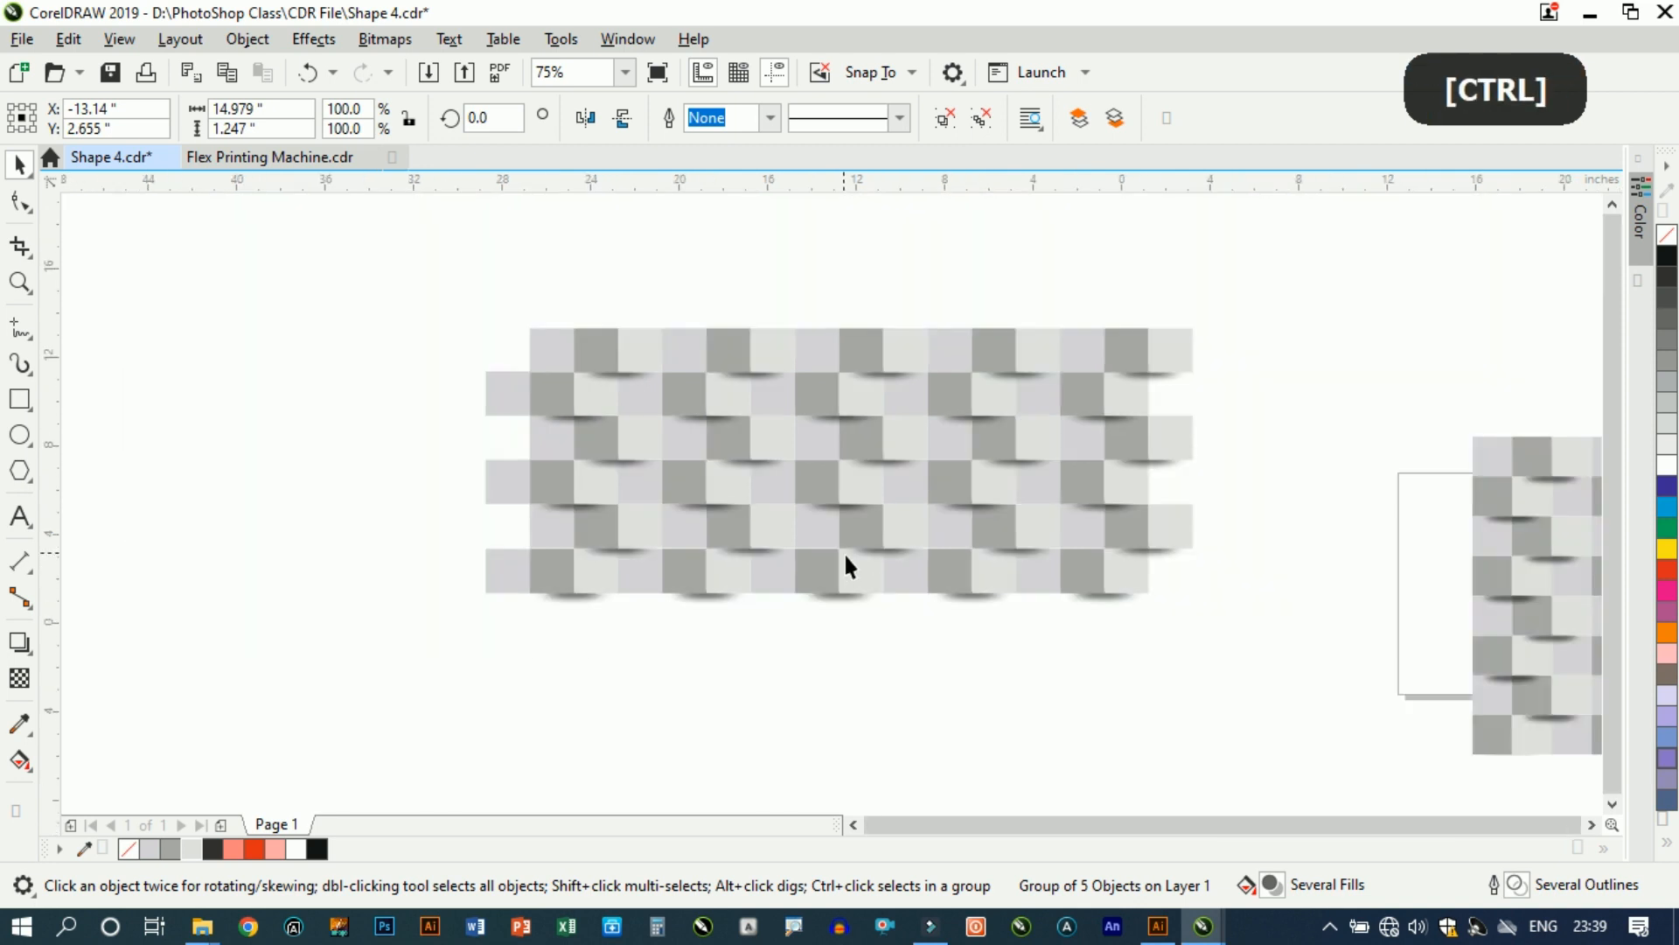
Step: Duplicate the fifth row straight down as the seventh row and shift it up to meet the sixth row's lower edge
scroll(828, 656, up, 1)
drag(794, 452, 800, 574)
scroll(813, 472, up, 1)
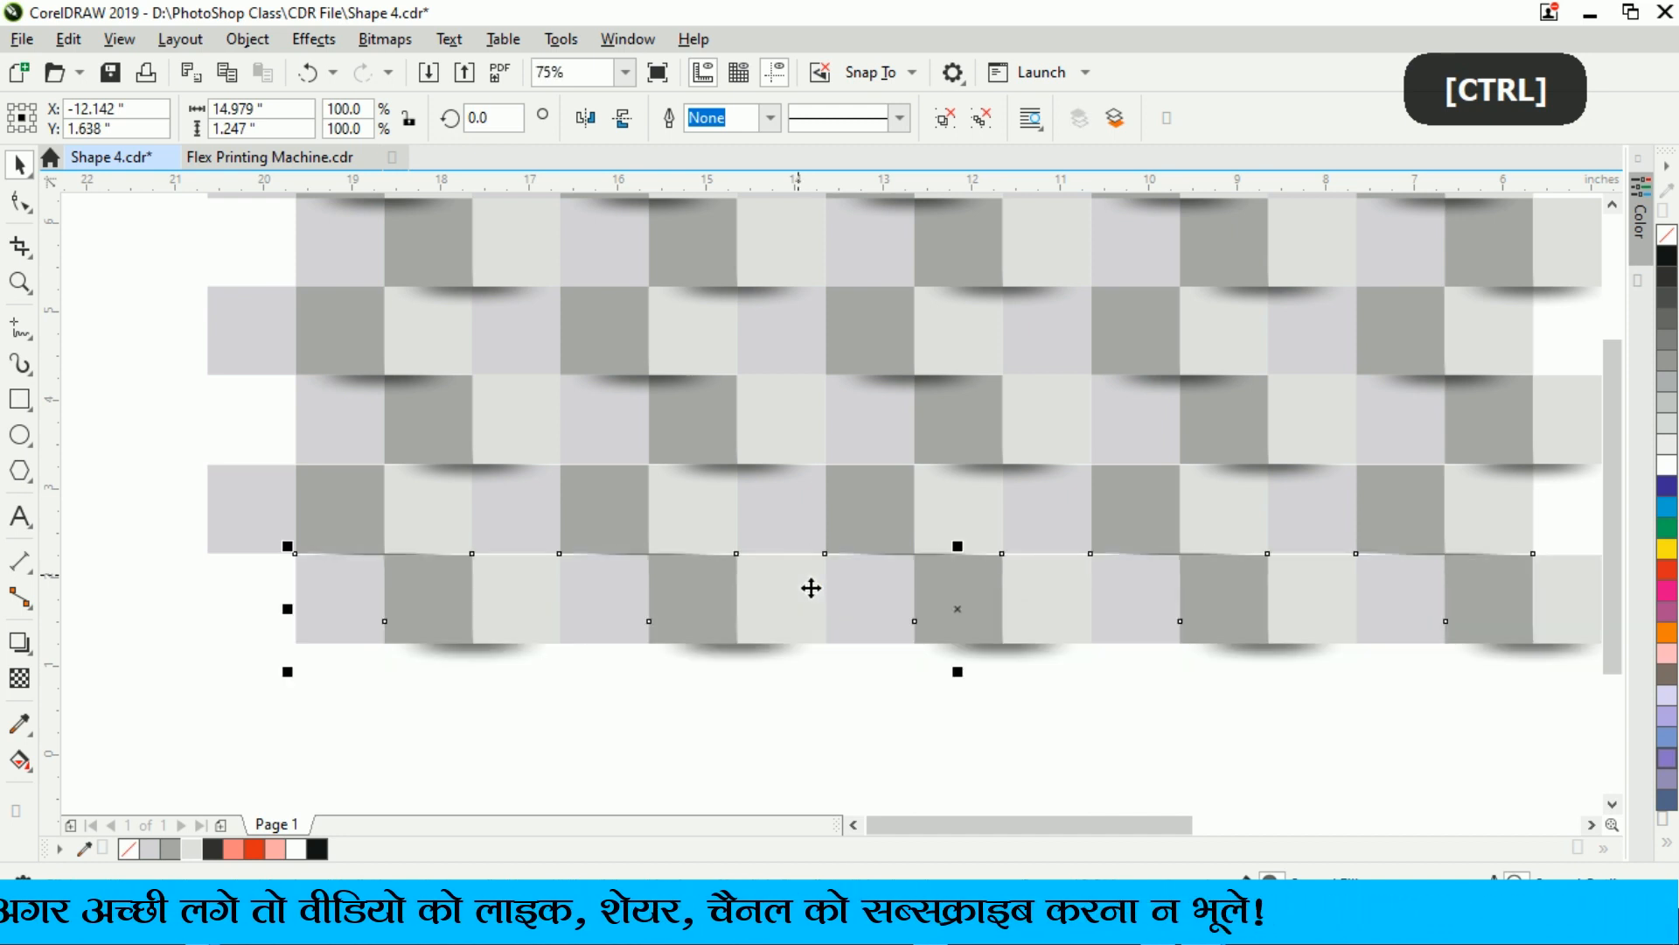
scroll(1014, 549, up, 1)
scroll(1013, 548, up, 2)
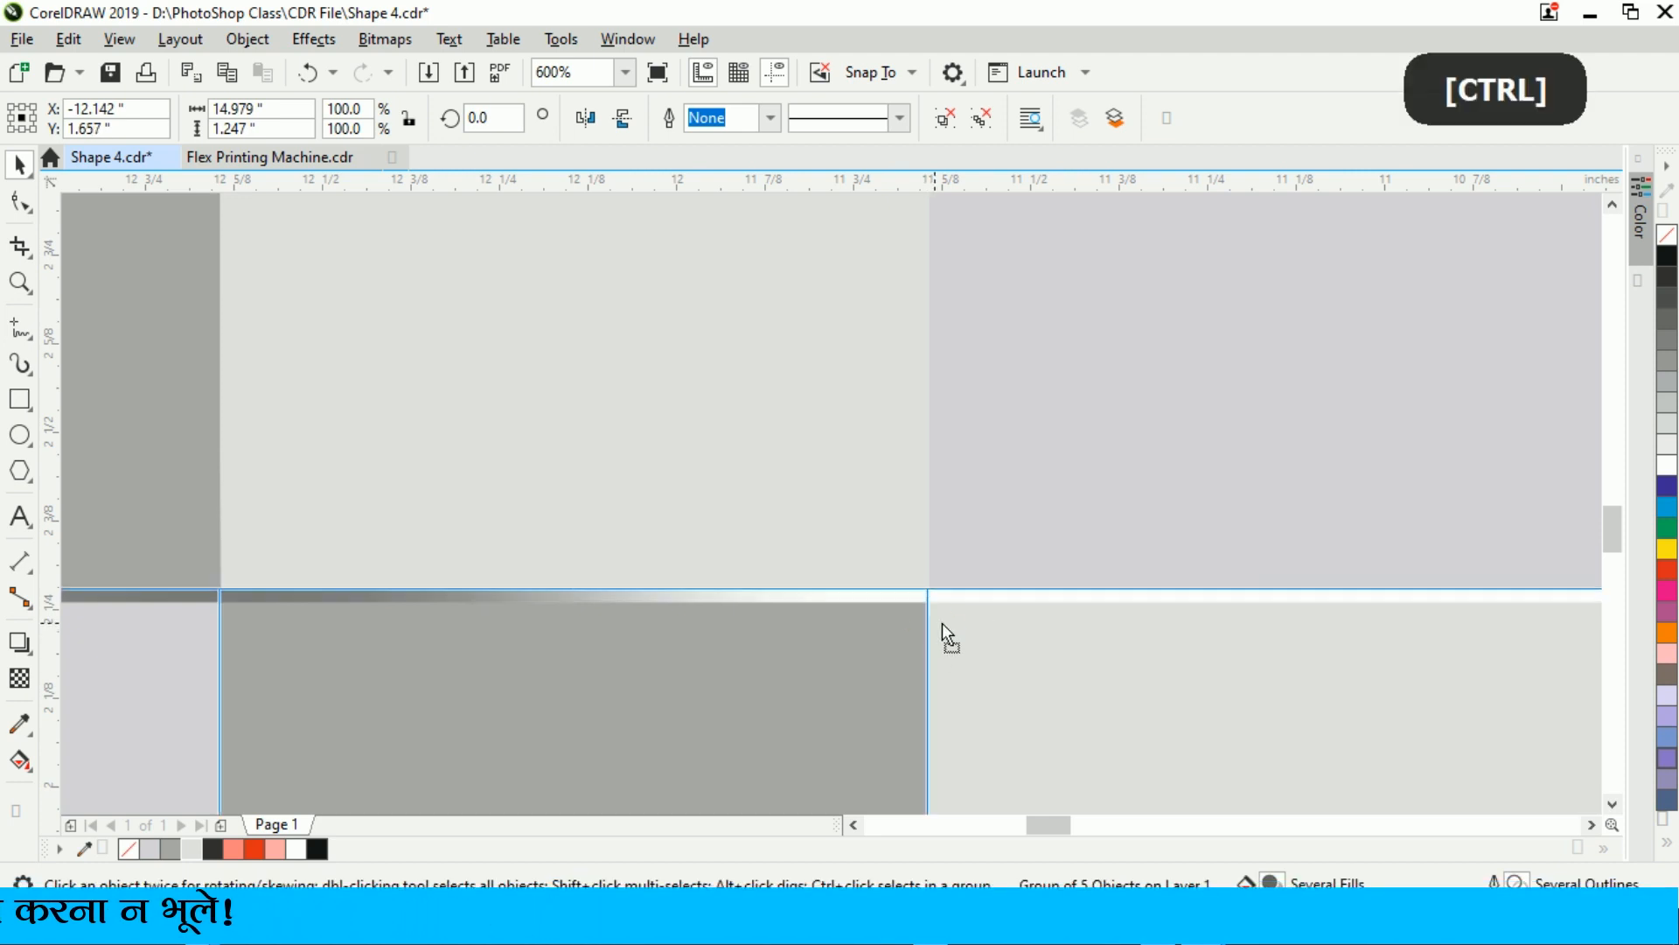
Step: Send the seventh row behind the sixth row so the sixth row's shadows fall over it
scroll(860, 525, down, 2)
key(ctrl+Page_Down)
key(ctrl+Page_Down)
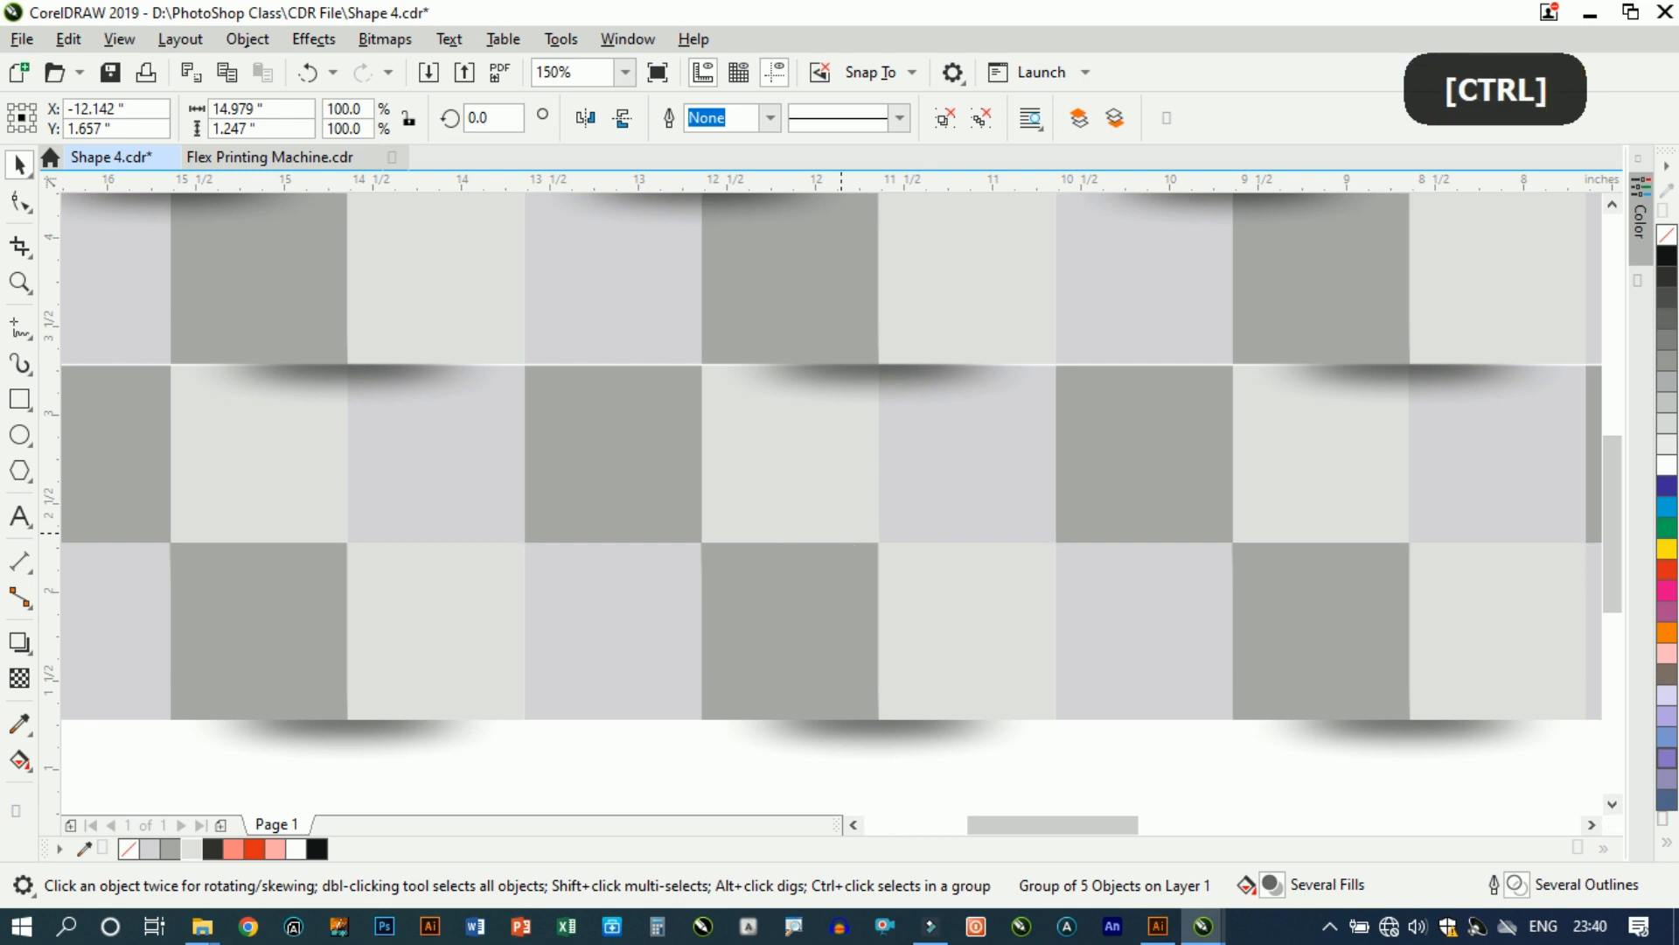
key(ctrl+Page_Down)
scroll(845, 547, down, 2)
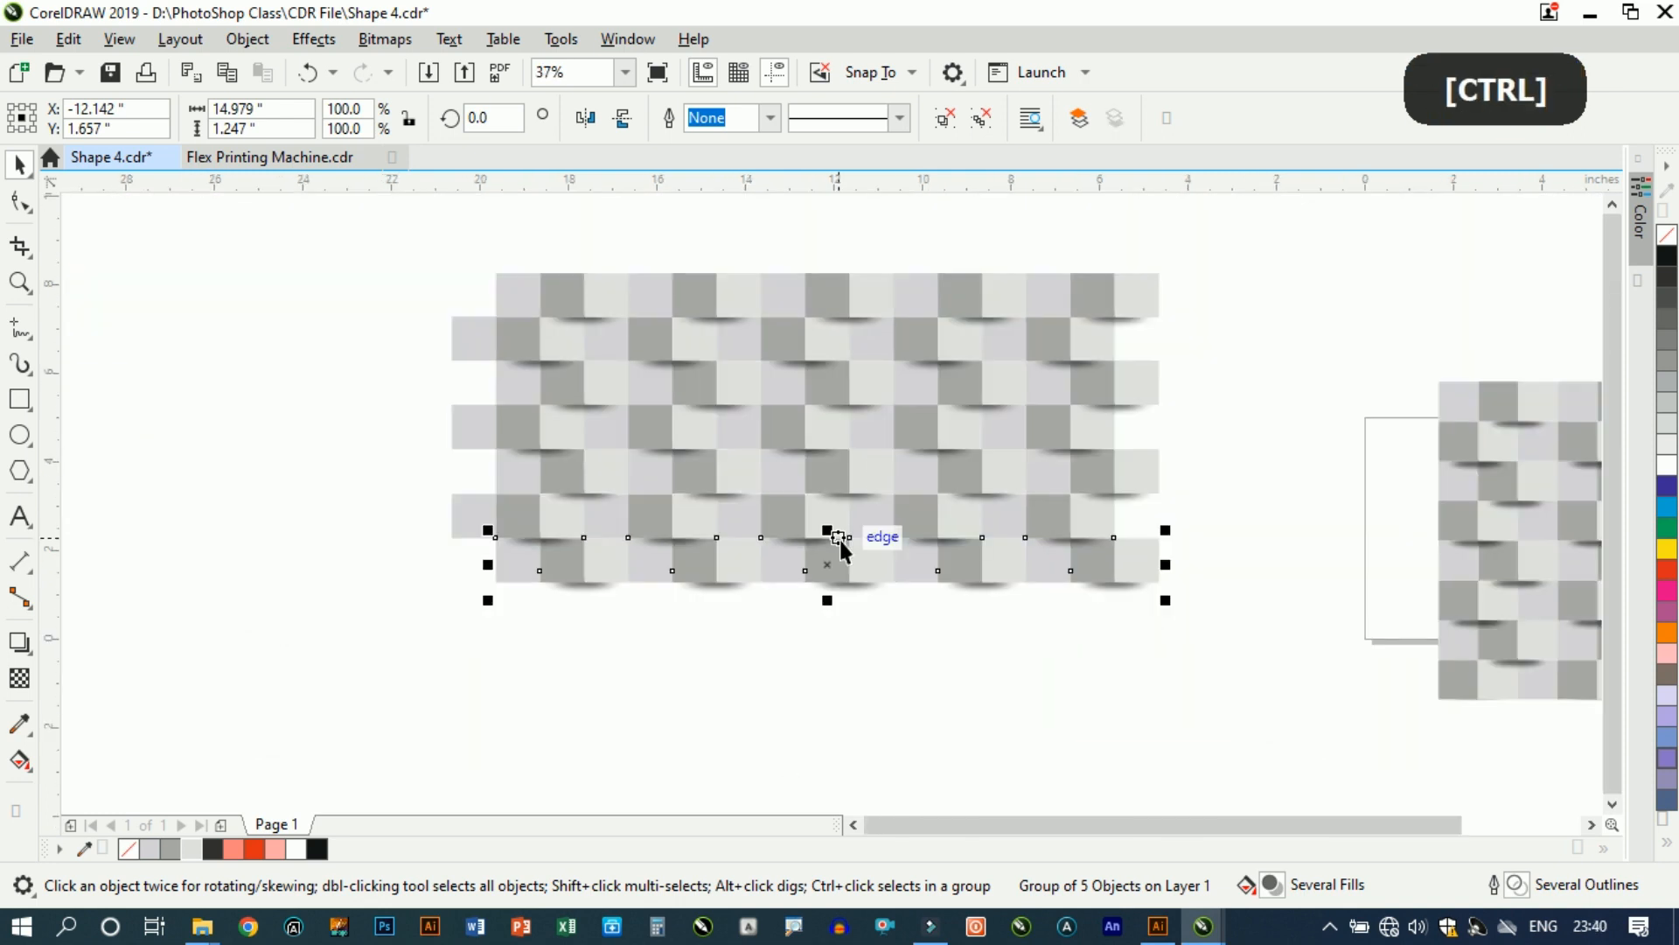
Step: Duplicate the sixth row straight down to form the eighth row below the seventh
click(693, 513)
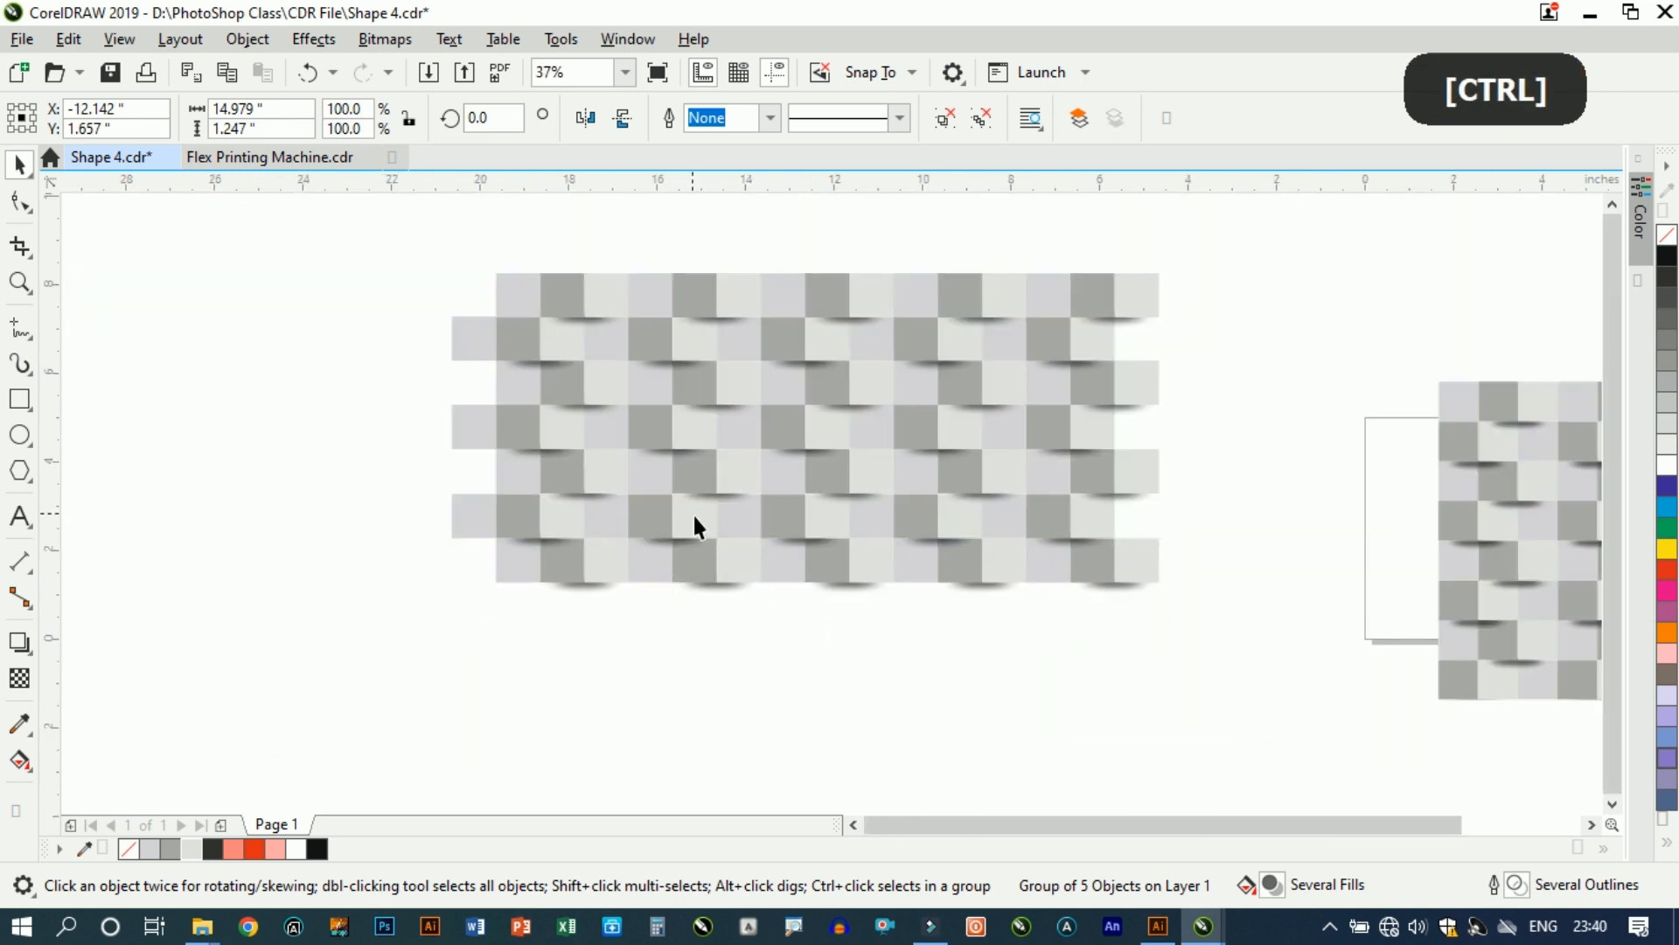
scroll(801, 595, up, 1)
scroll(779, 499, up, 1)
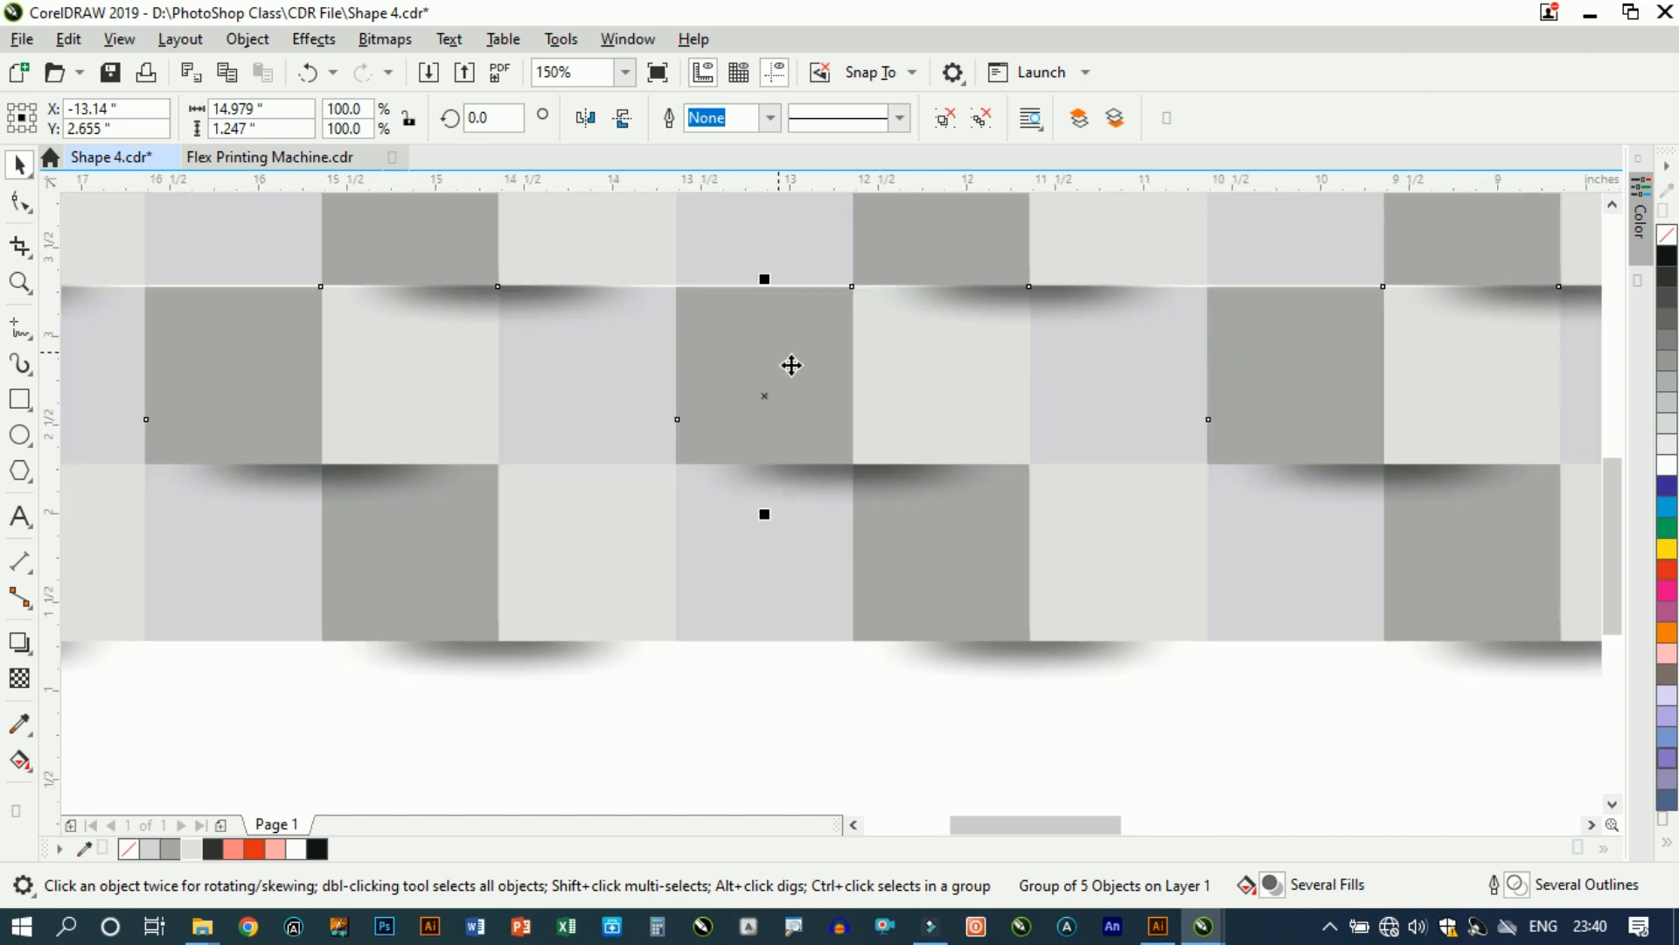
scroll(791, 366, down, 1)
drag(792, 358, 758, 524)
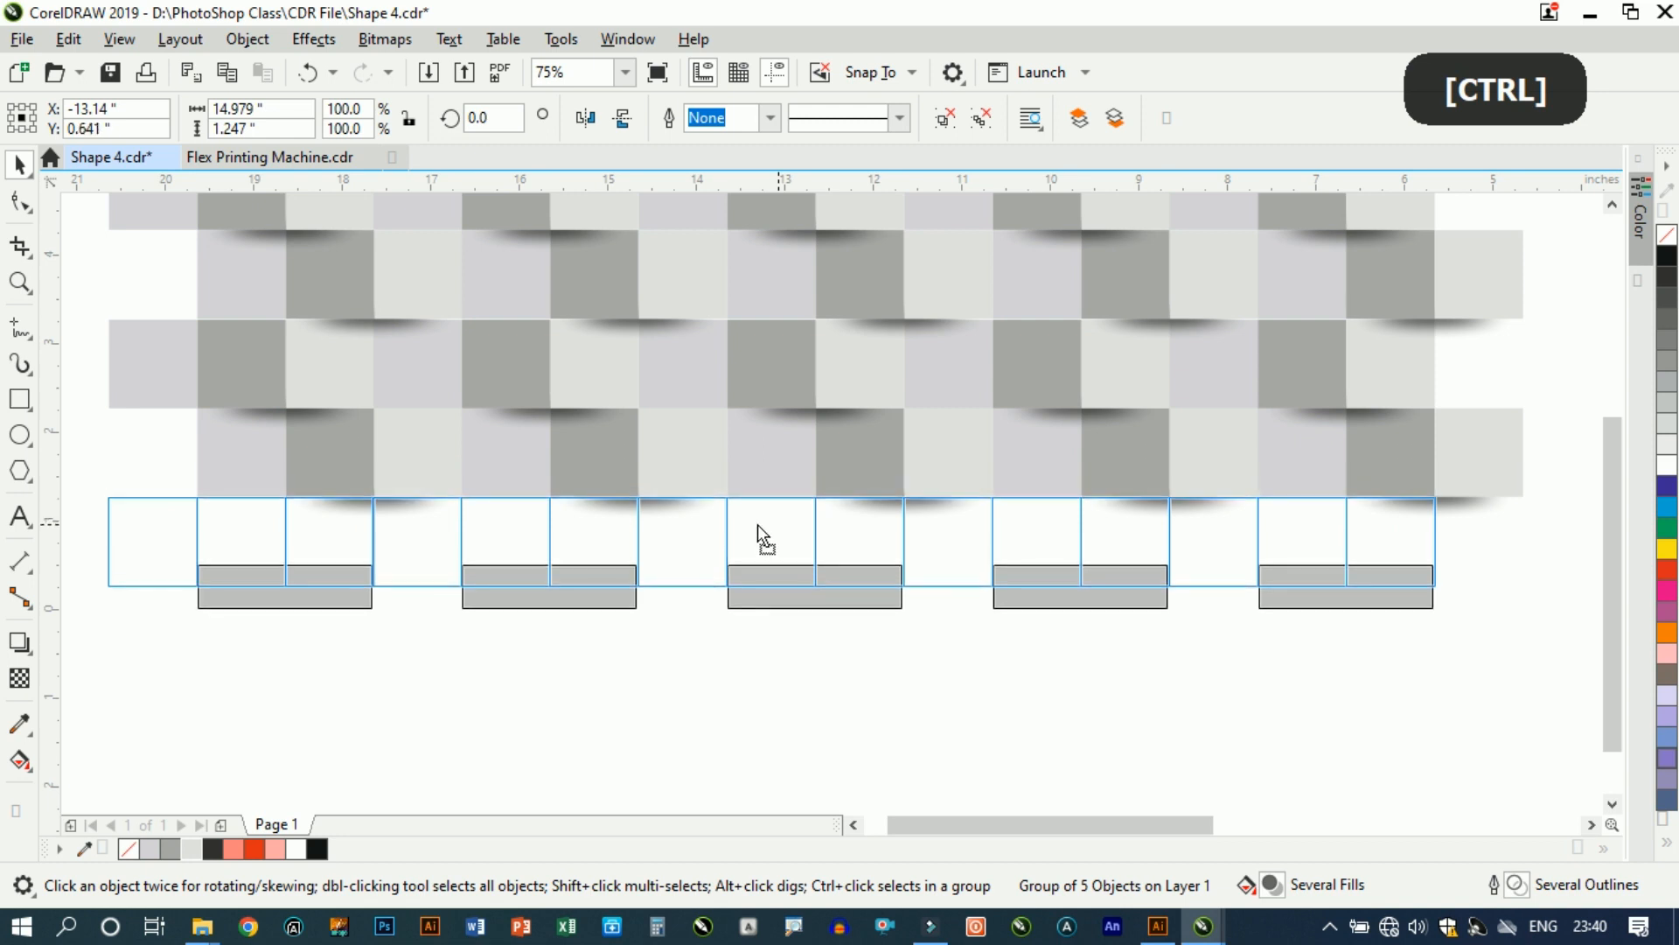
drag(758, 523, 758, 524)
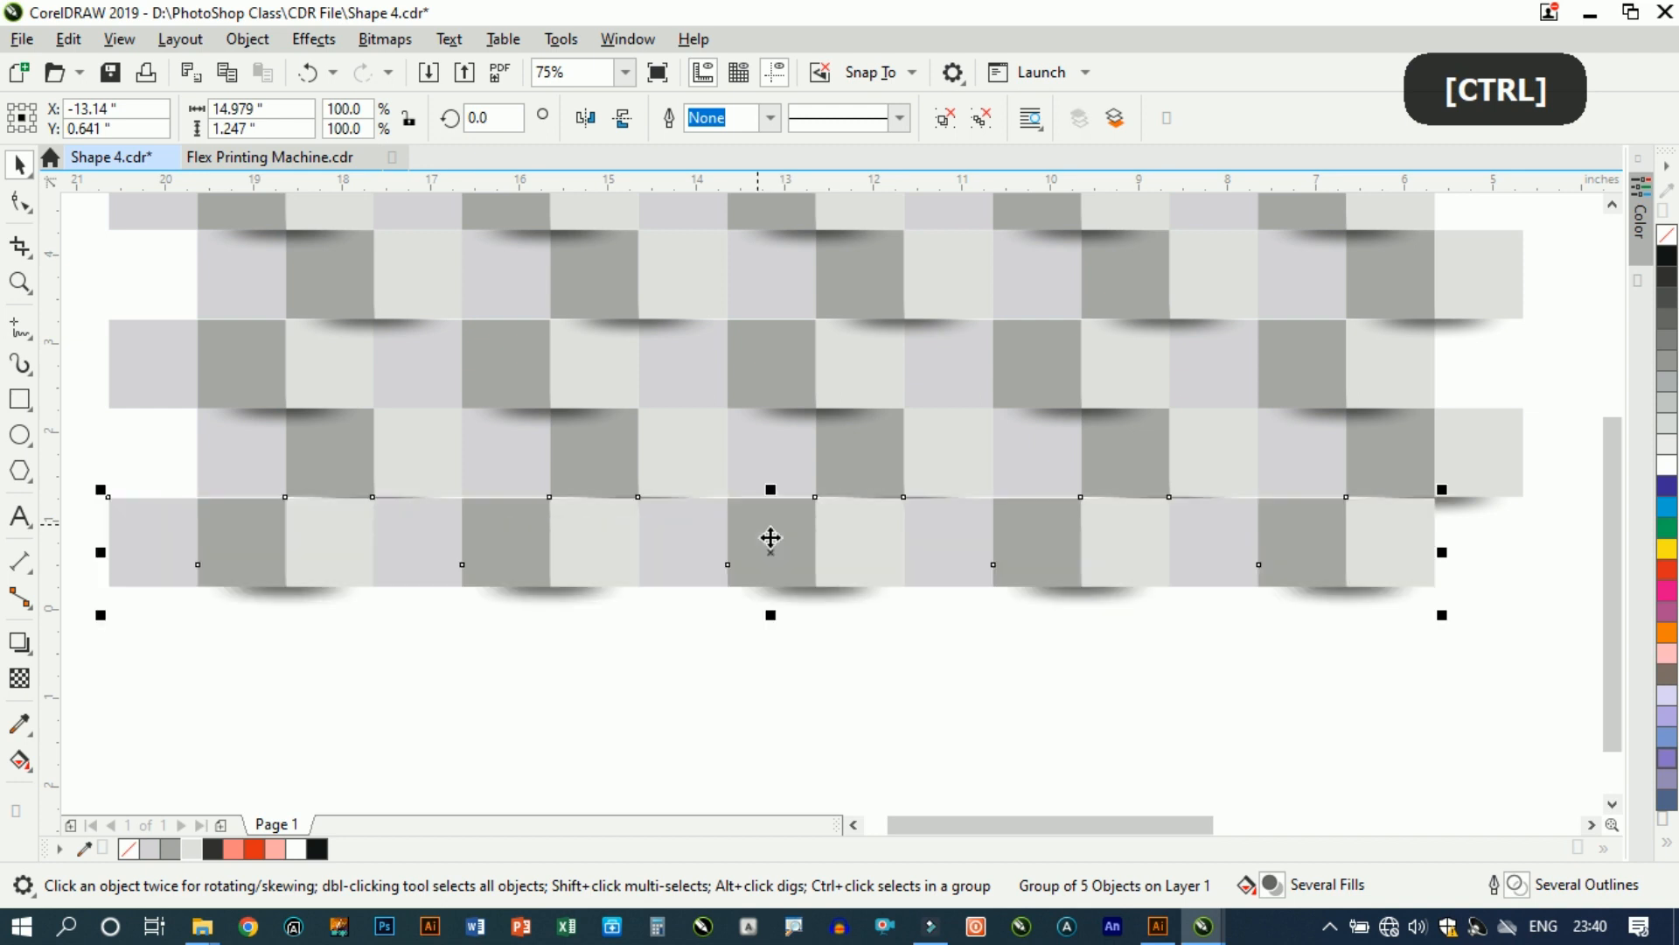
key(ctrl+z)
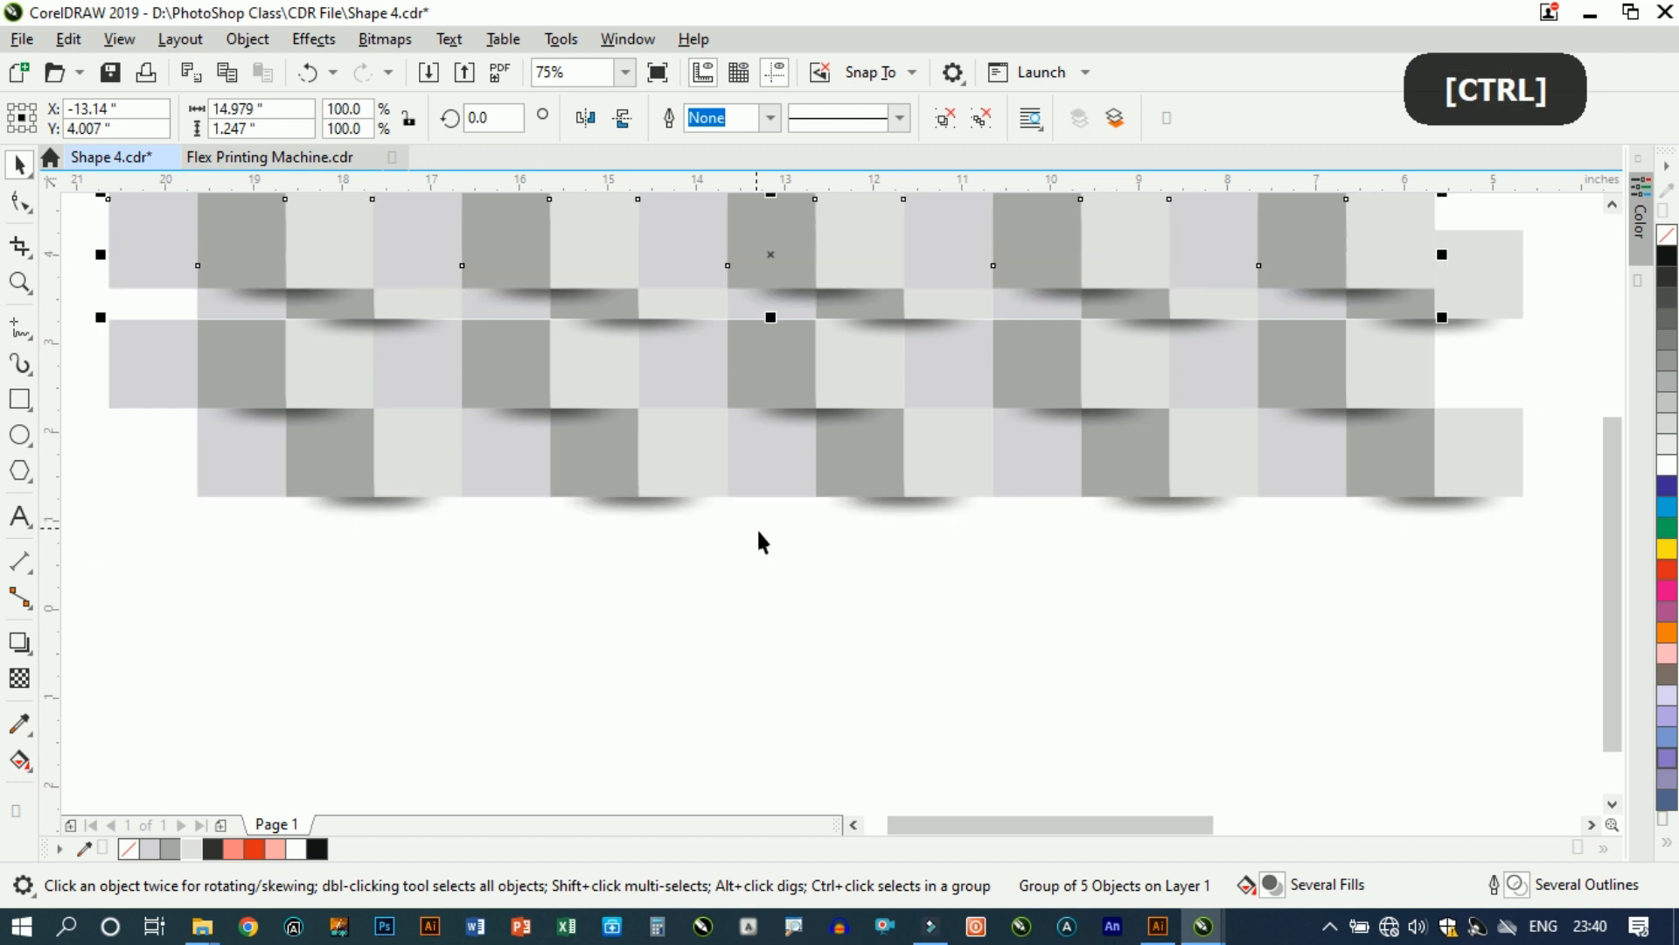
key(ctrl+Down)
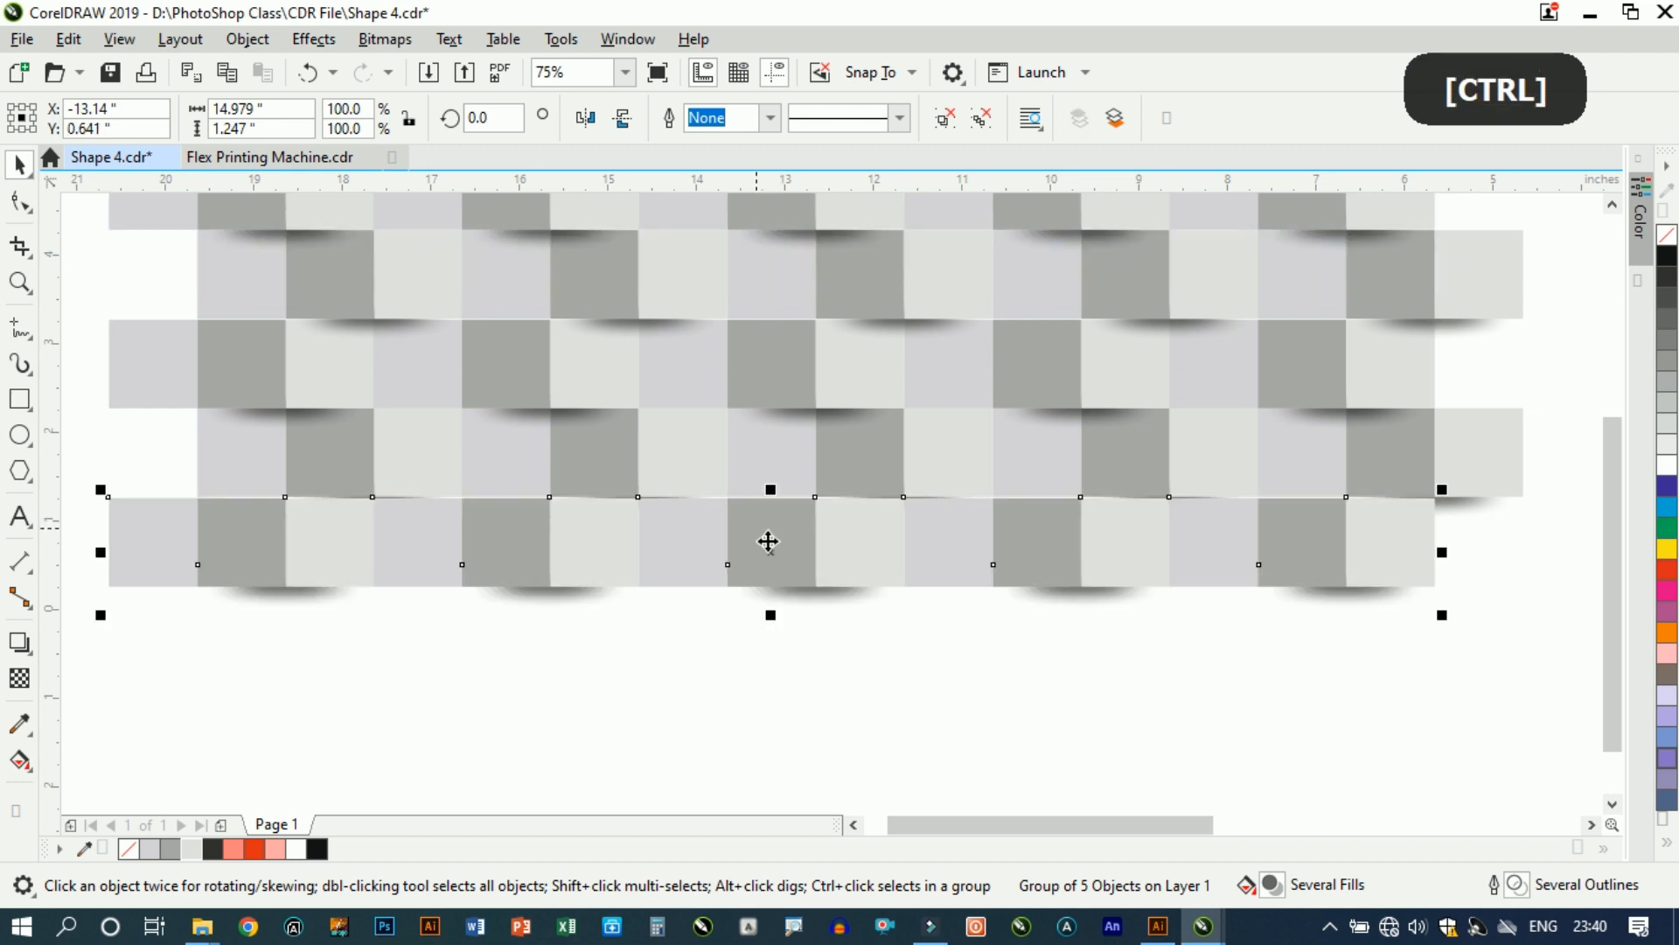
Step: Shift the eighth row up to close the gap to the seventh row and send it behind that row
scroll(810, 521, up, 4)
drag(921, 479, 915, 453)
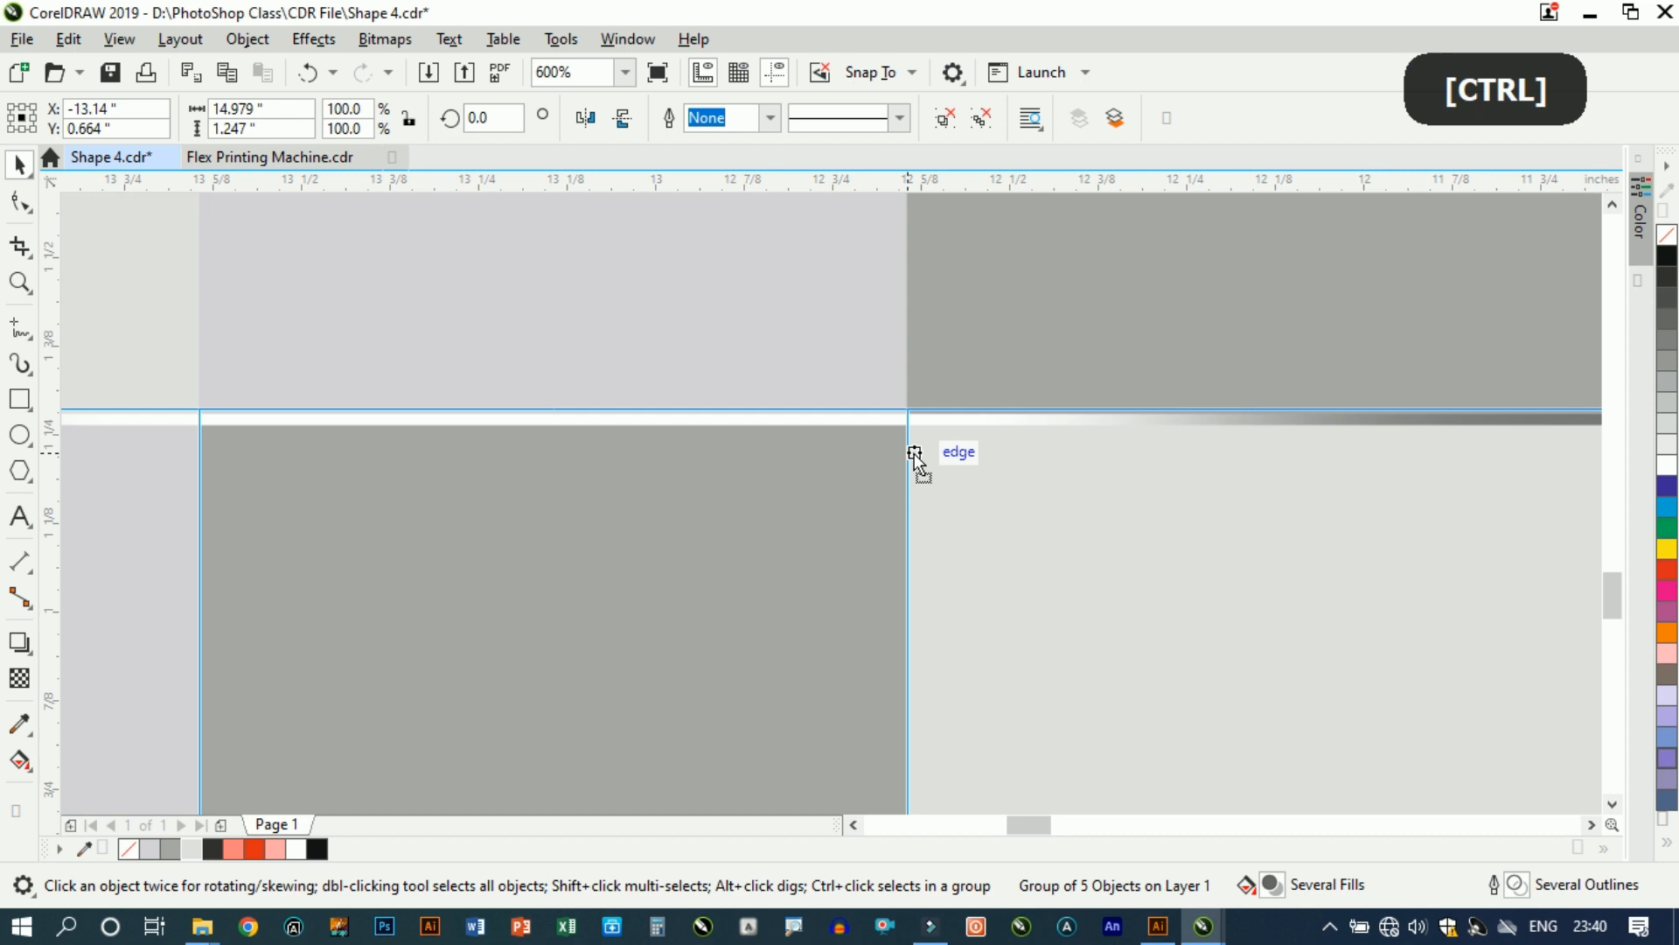
drag(915, 453, 915, 456)
scroll(832, 442, down, 3)
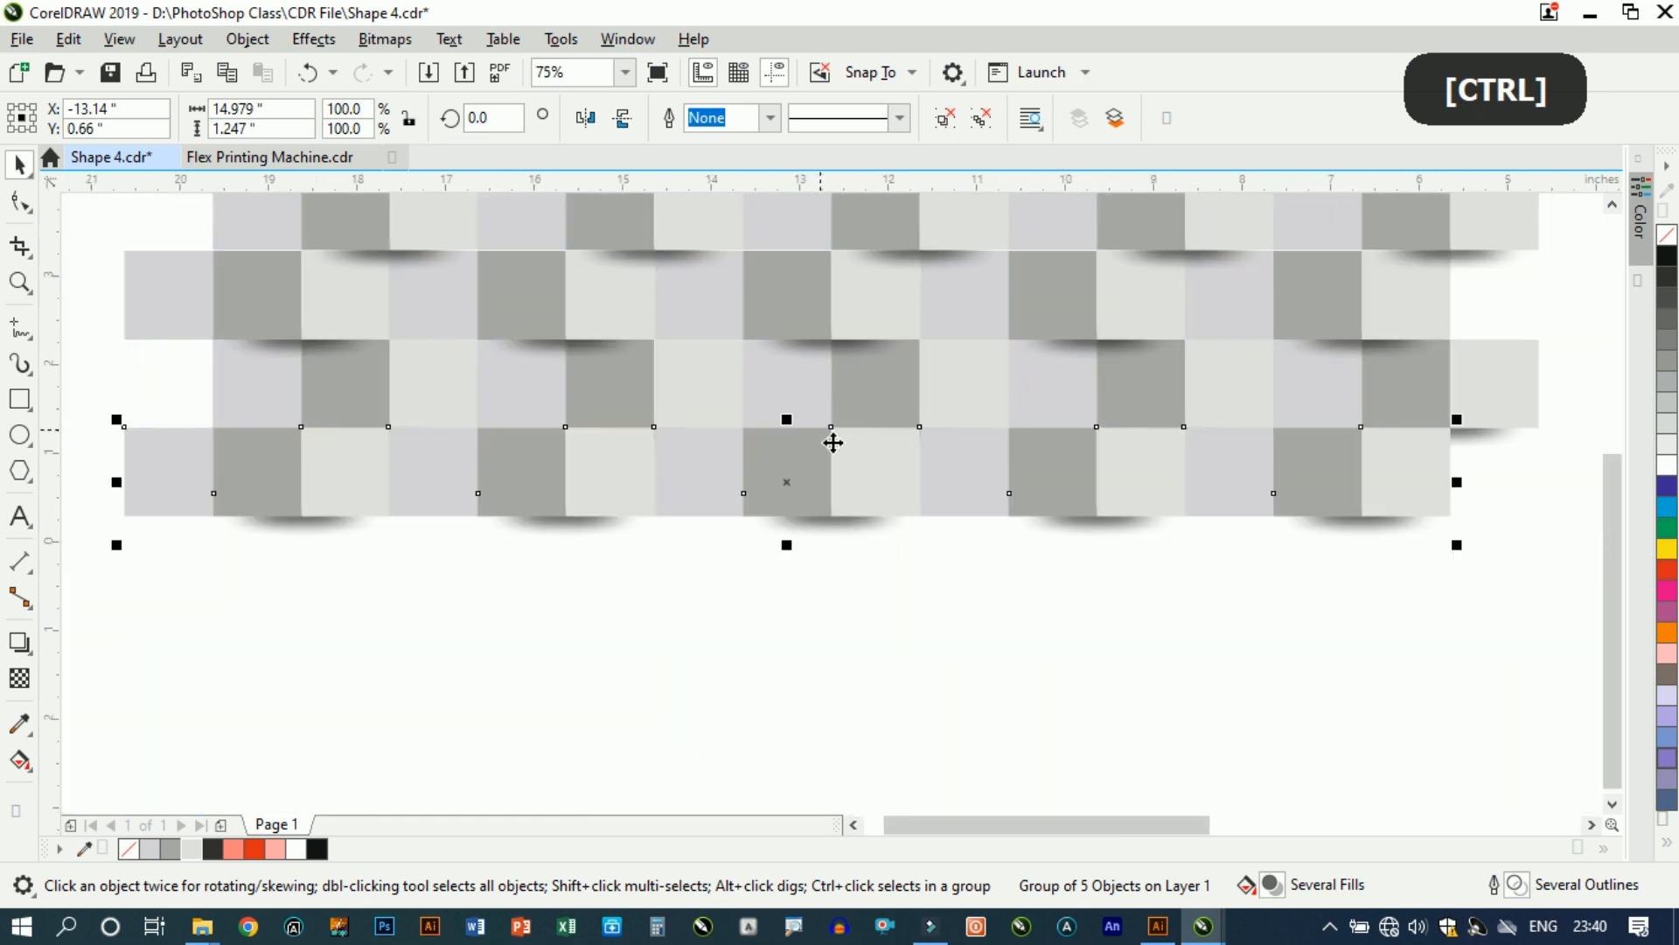
key(ctrl+Page_Down)
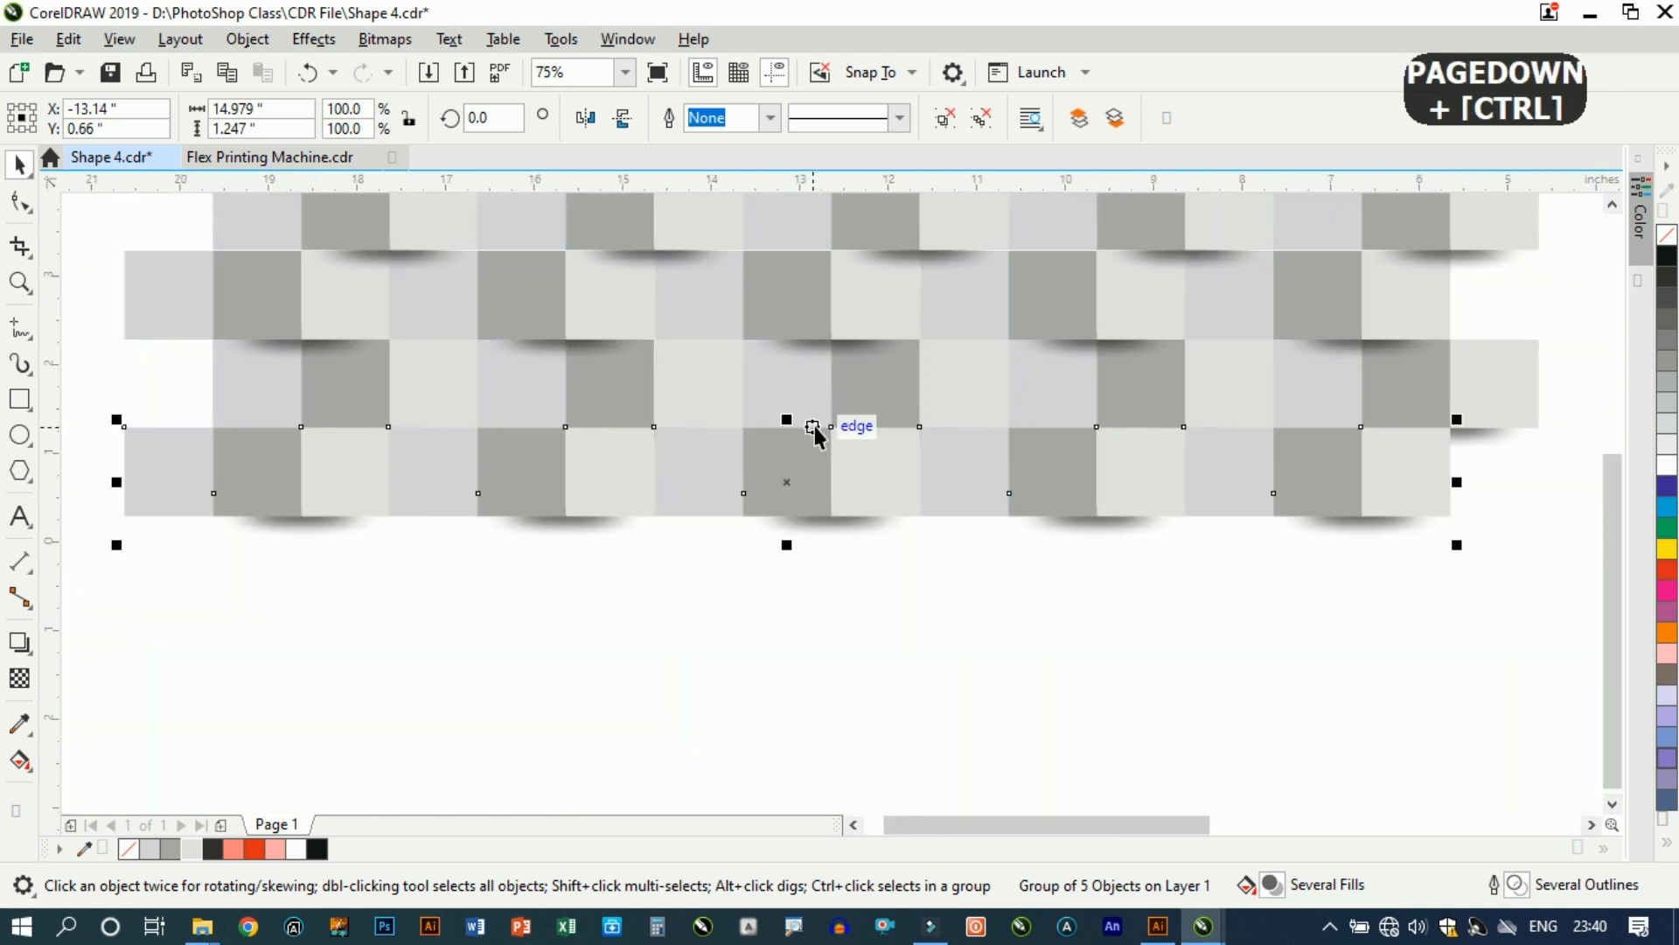
key(ctrl+Page_Down)
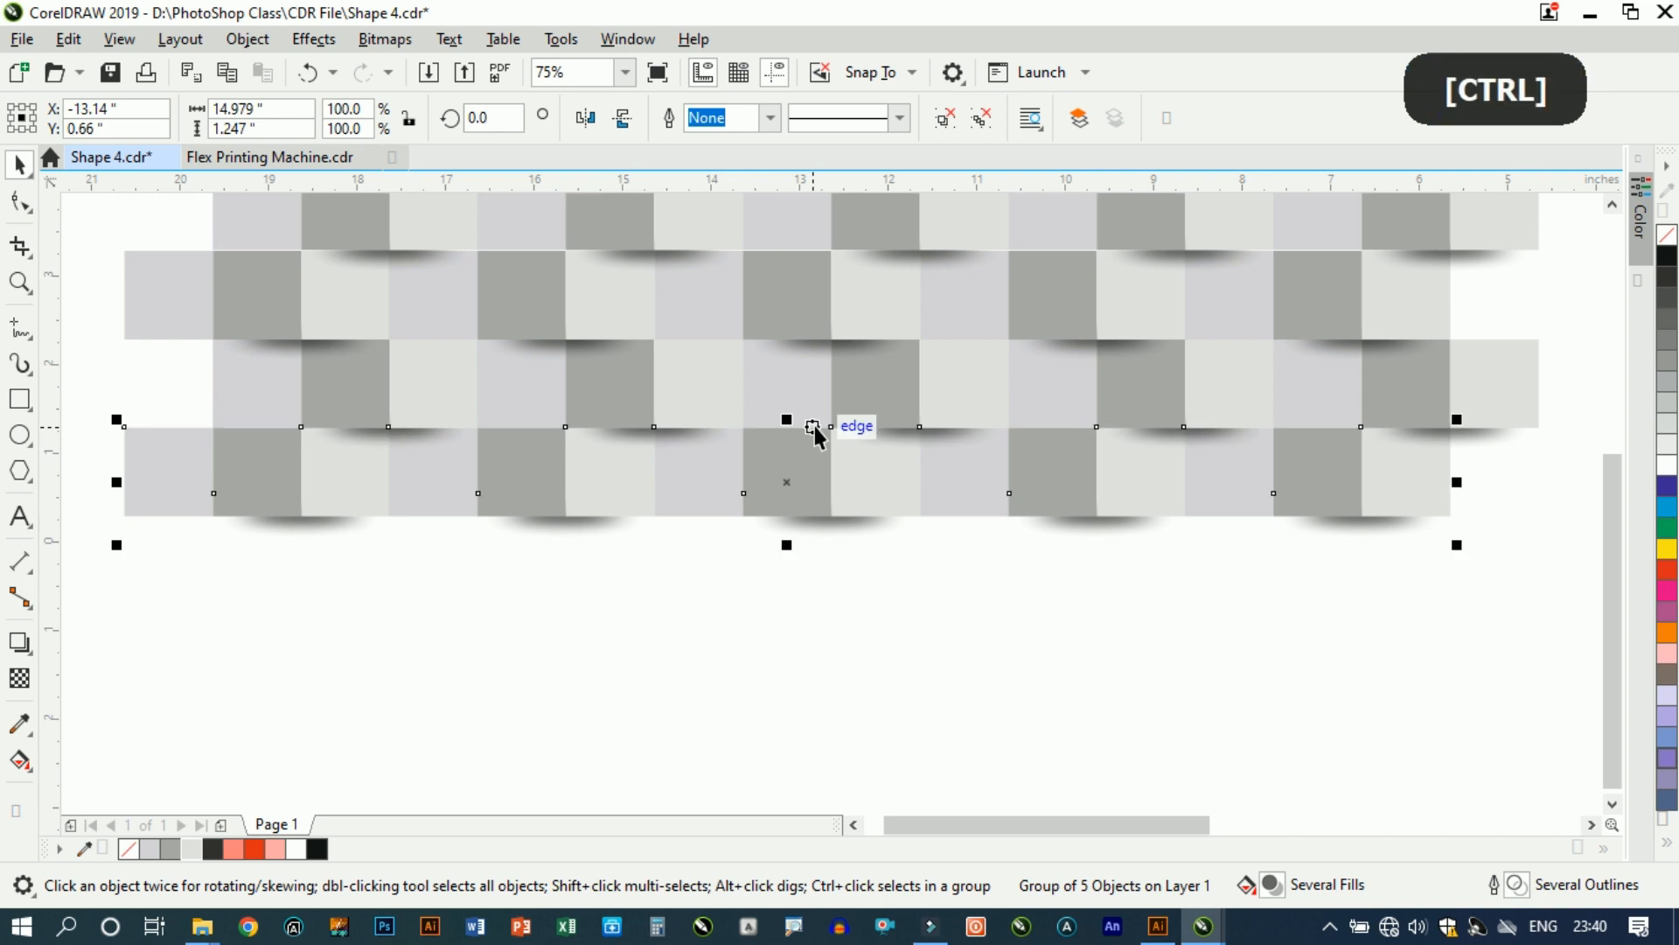
scroll(749, 401, down, 2)
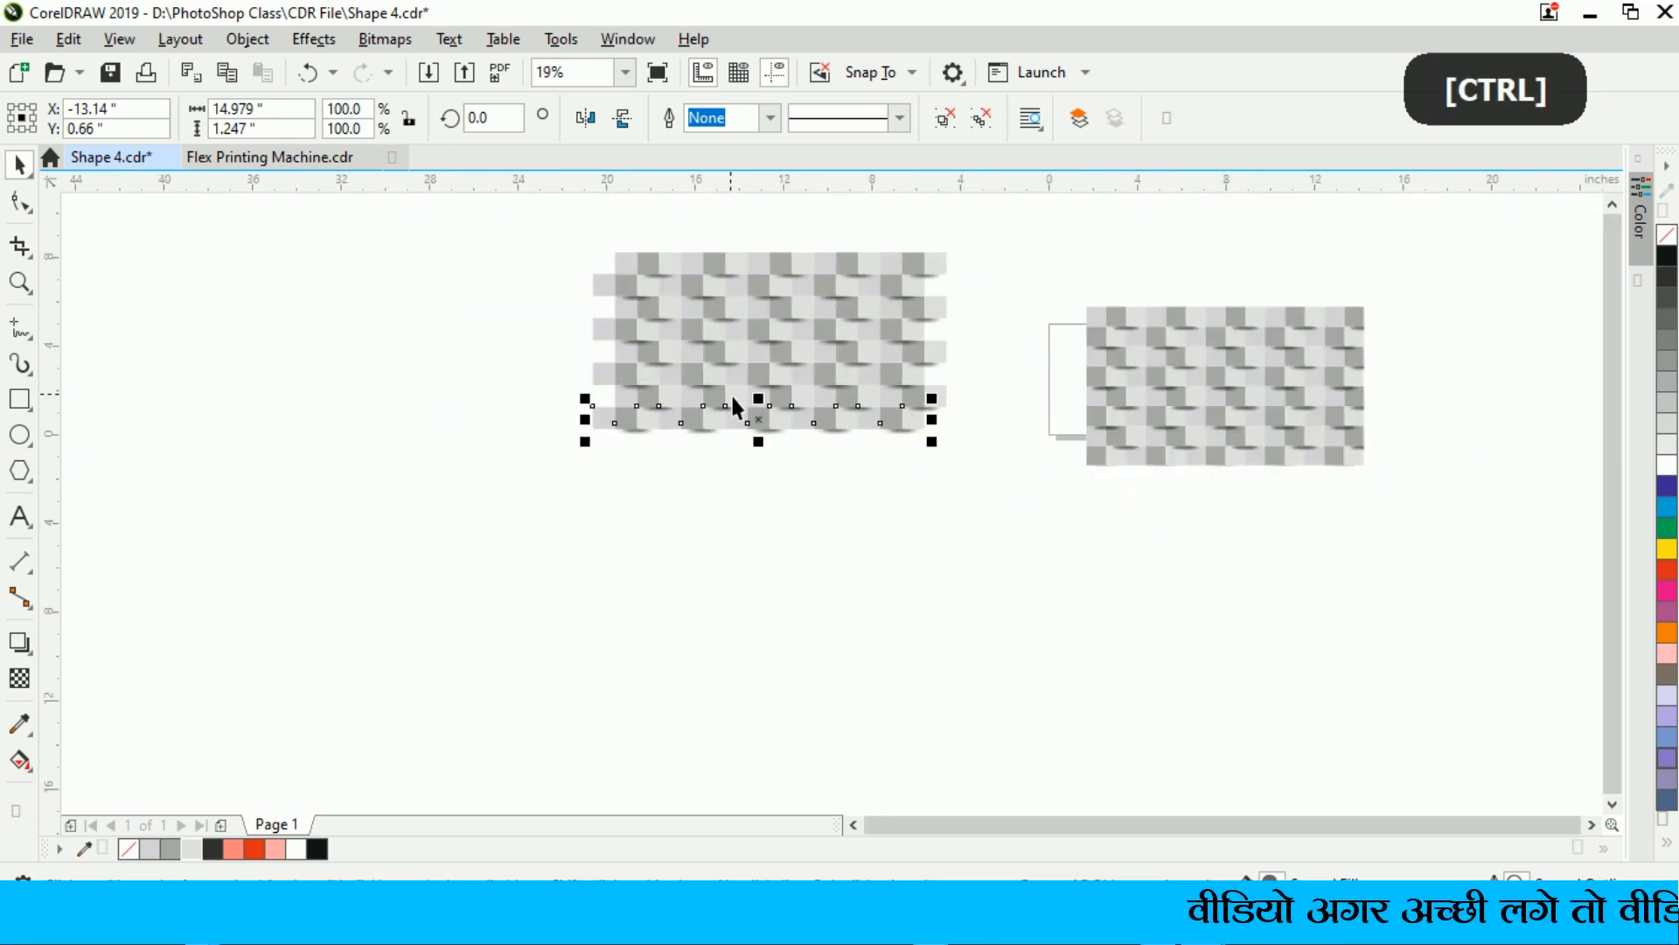
Step: Group all eight rows of the pattern into one object
drag(481, 228, 995, 532)
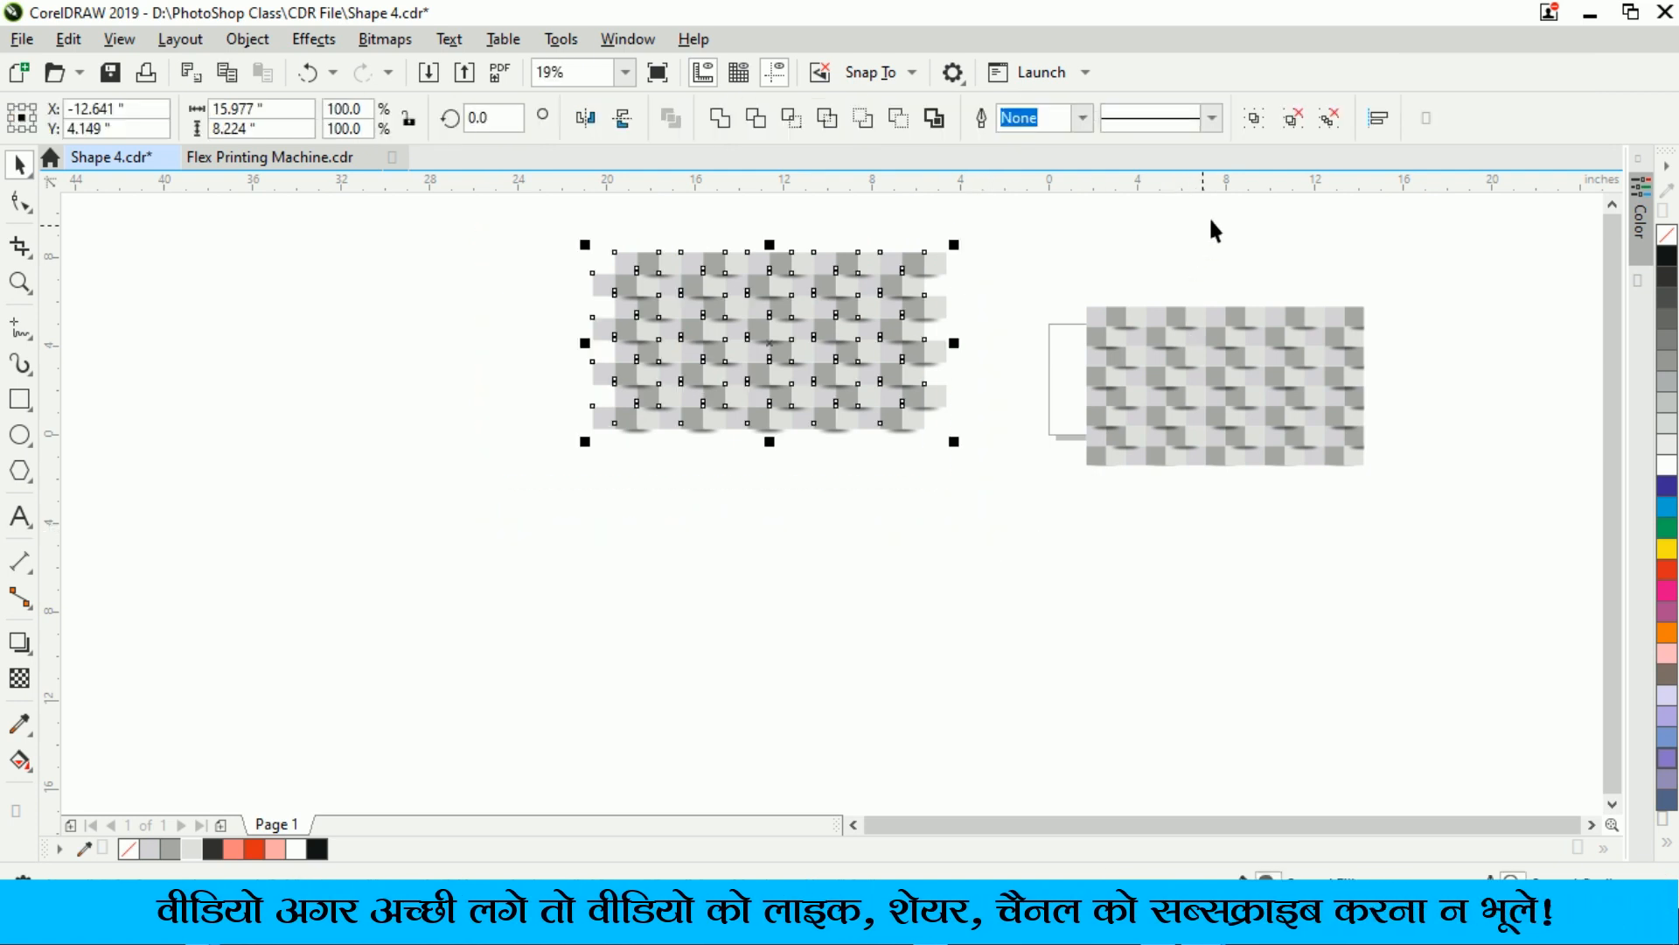
click(1256, 120)
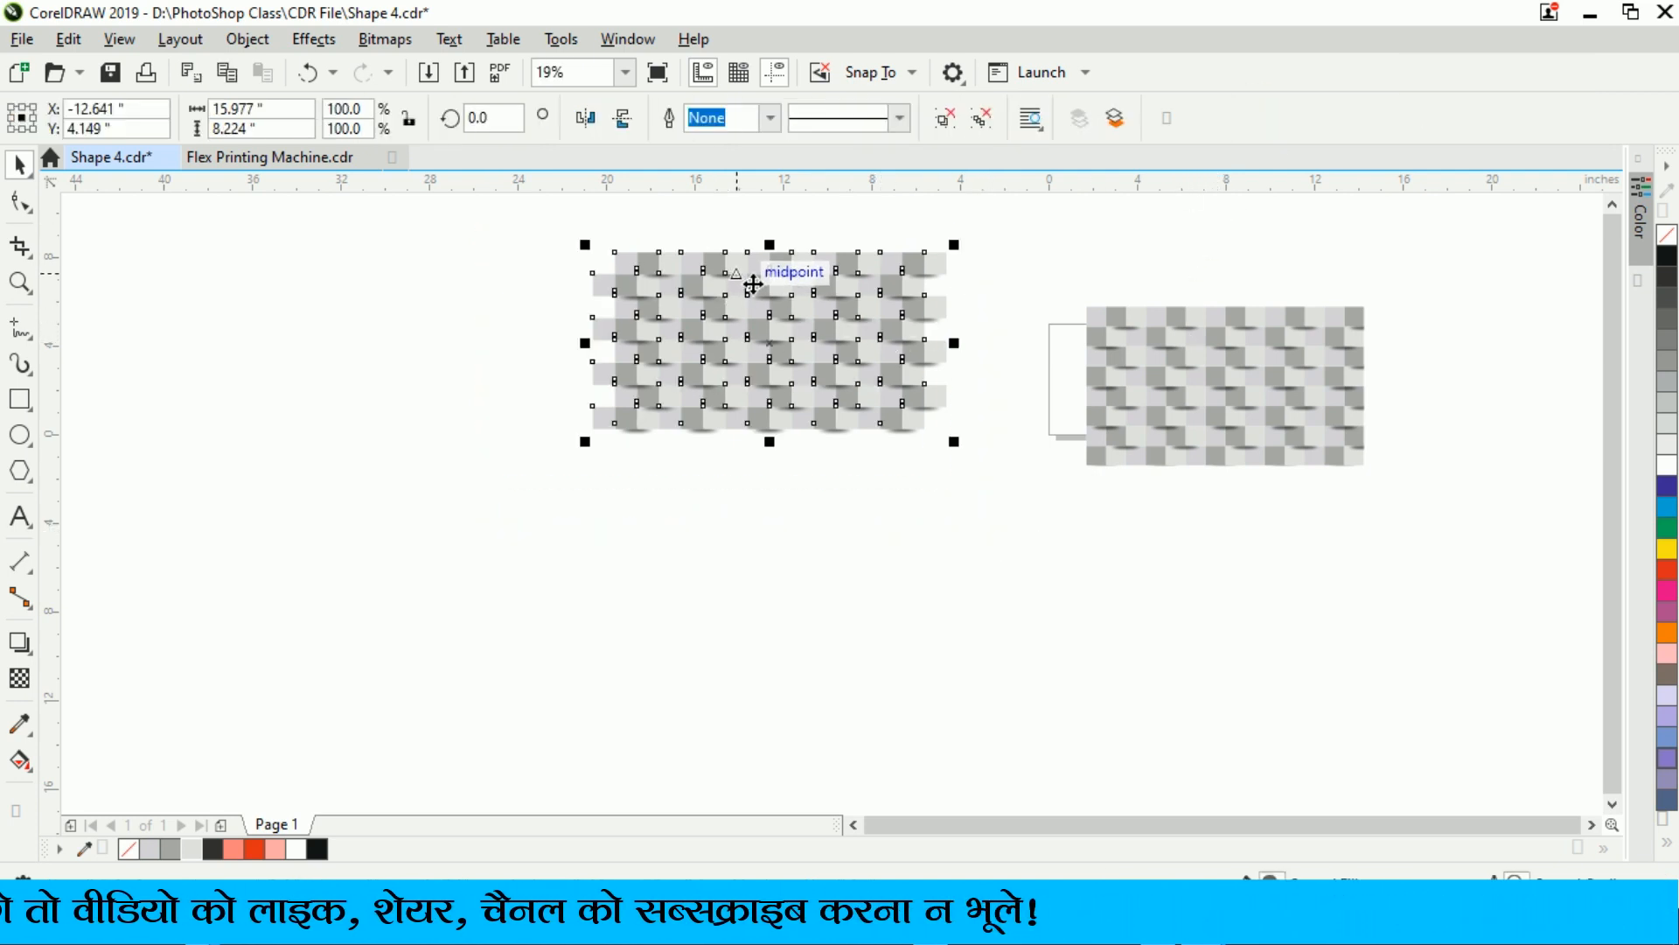
scroll(753, 284, up, 2)
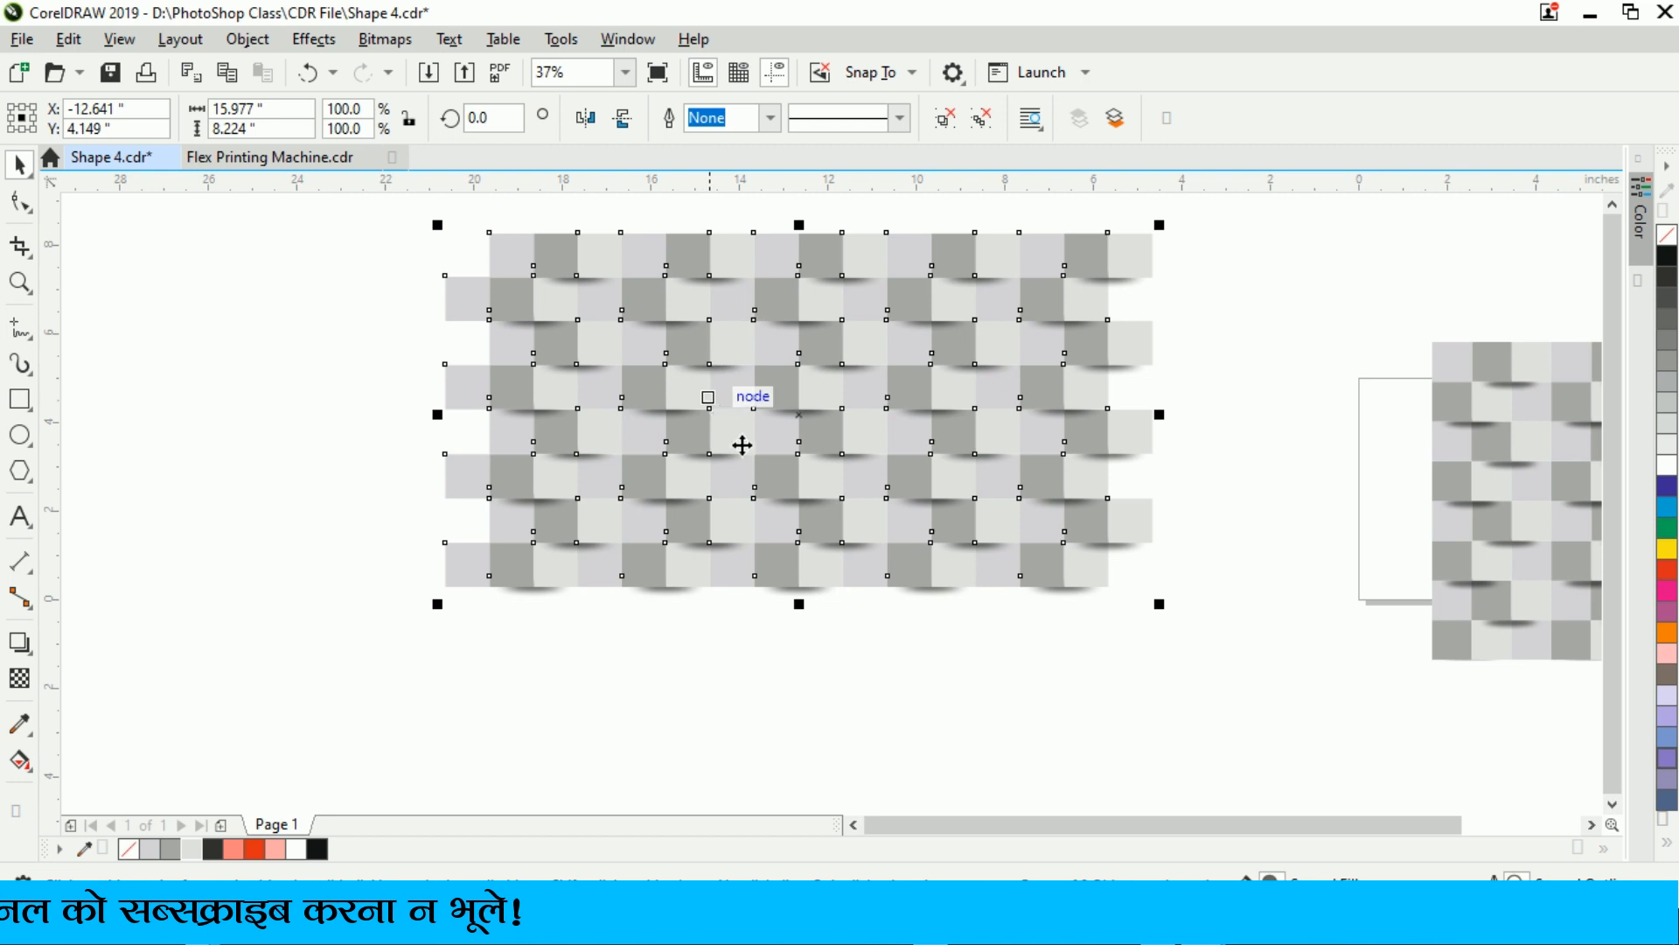
click(296, 481)
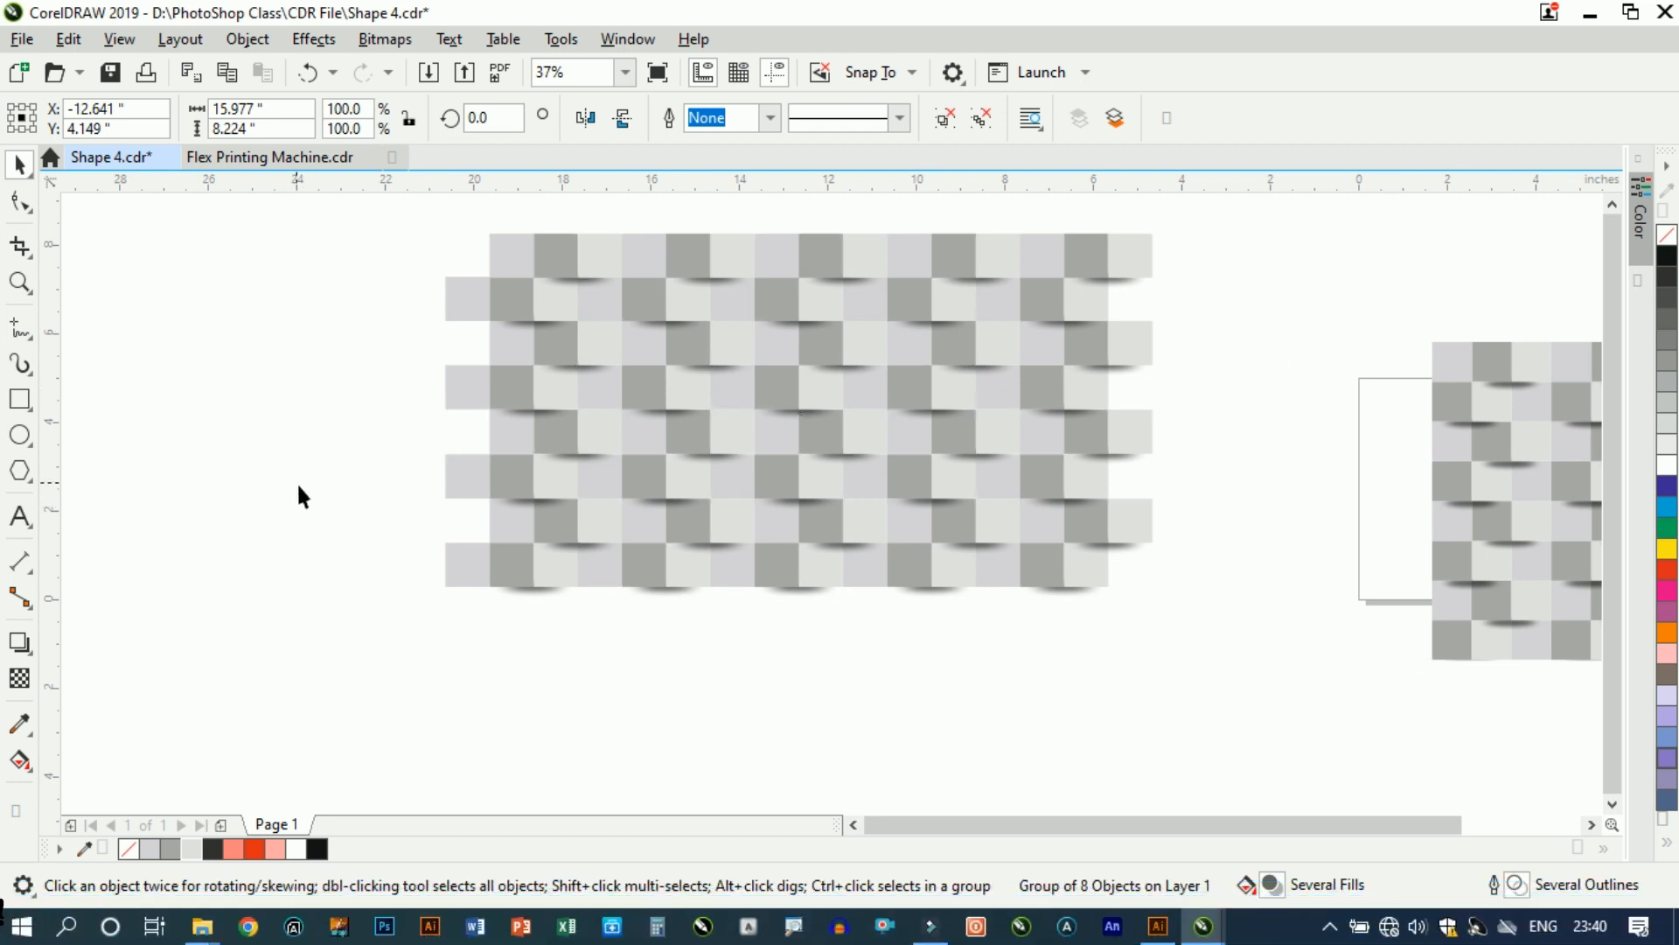
Step: Draw a rectangle about 13.95 by 7.98 inches over the pattern, leaving out the protruding end squares, and fill it white
click(32, 401)
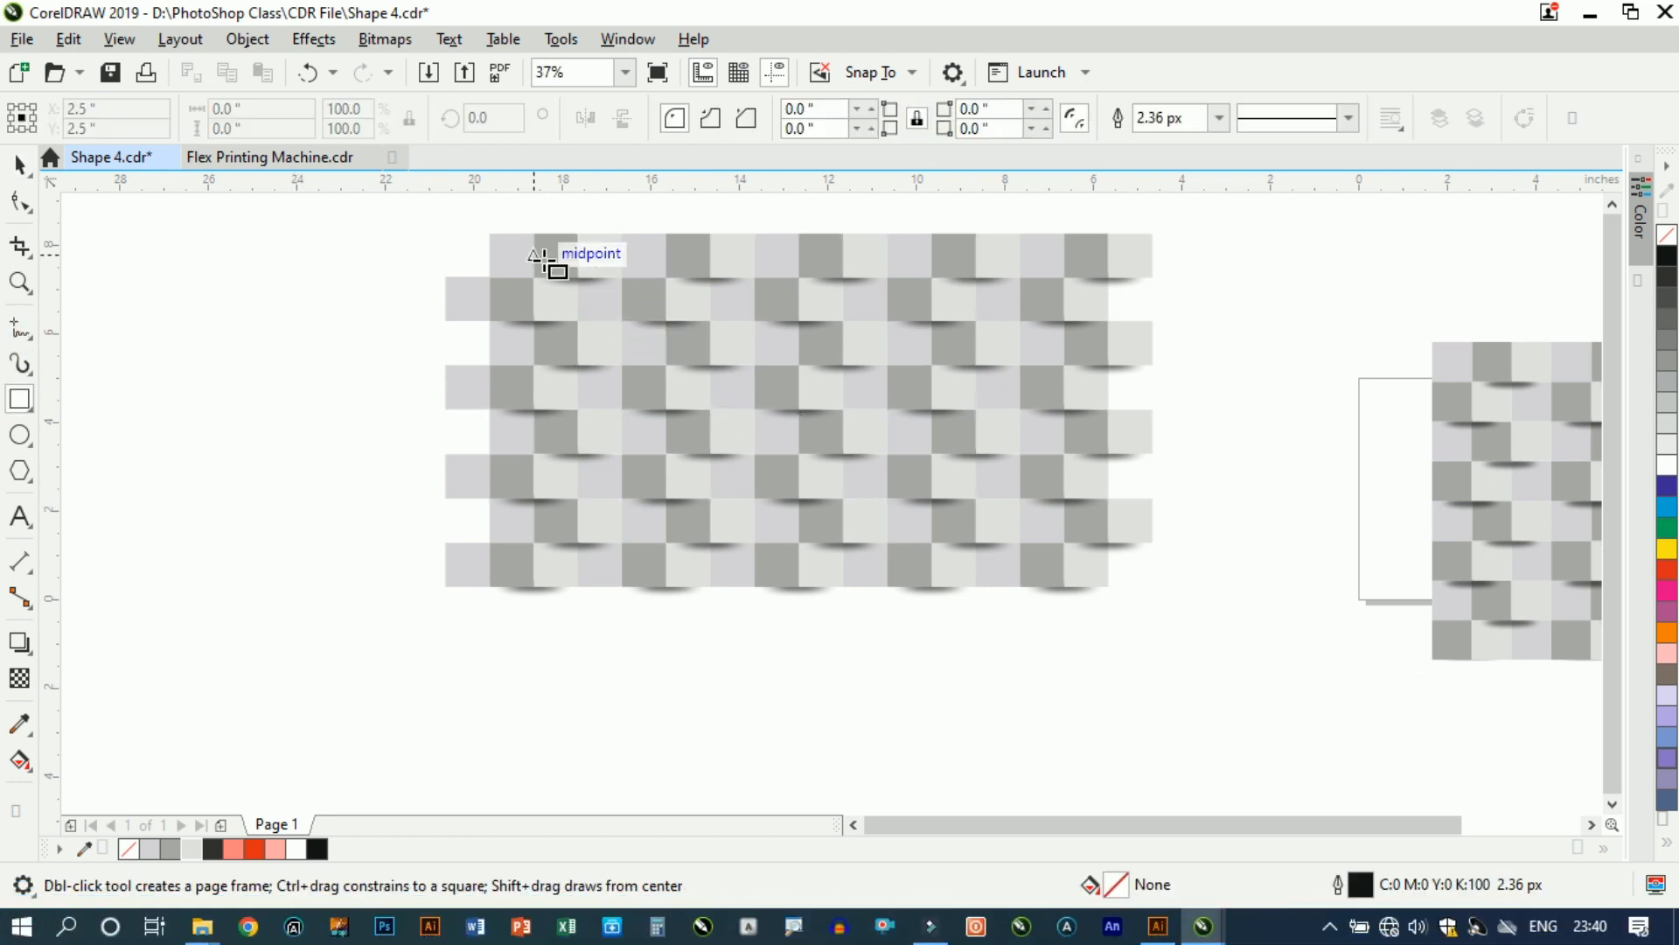
drag(490, 234, 1107, 587)
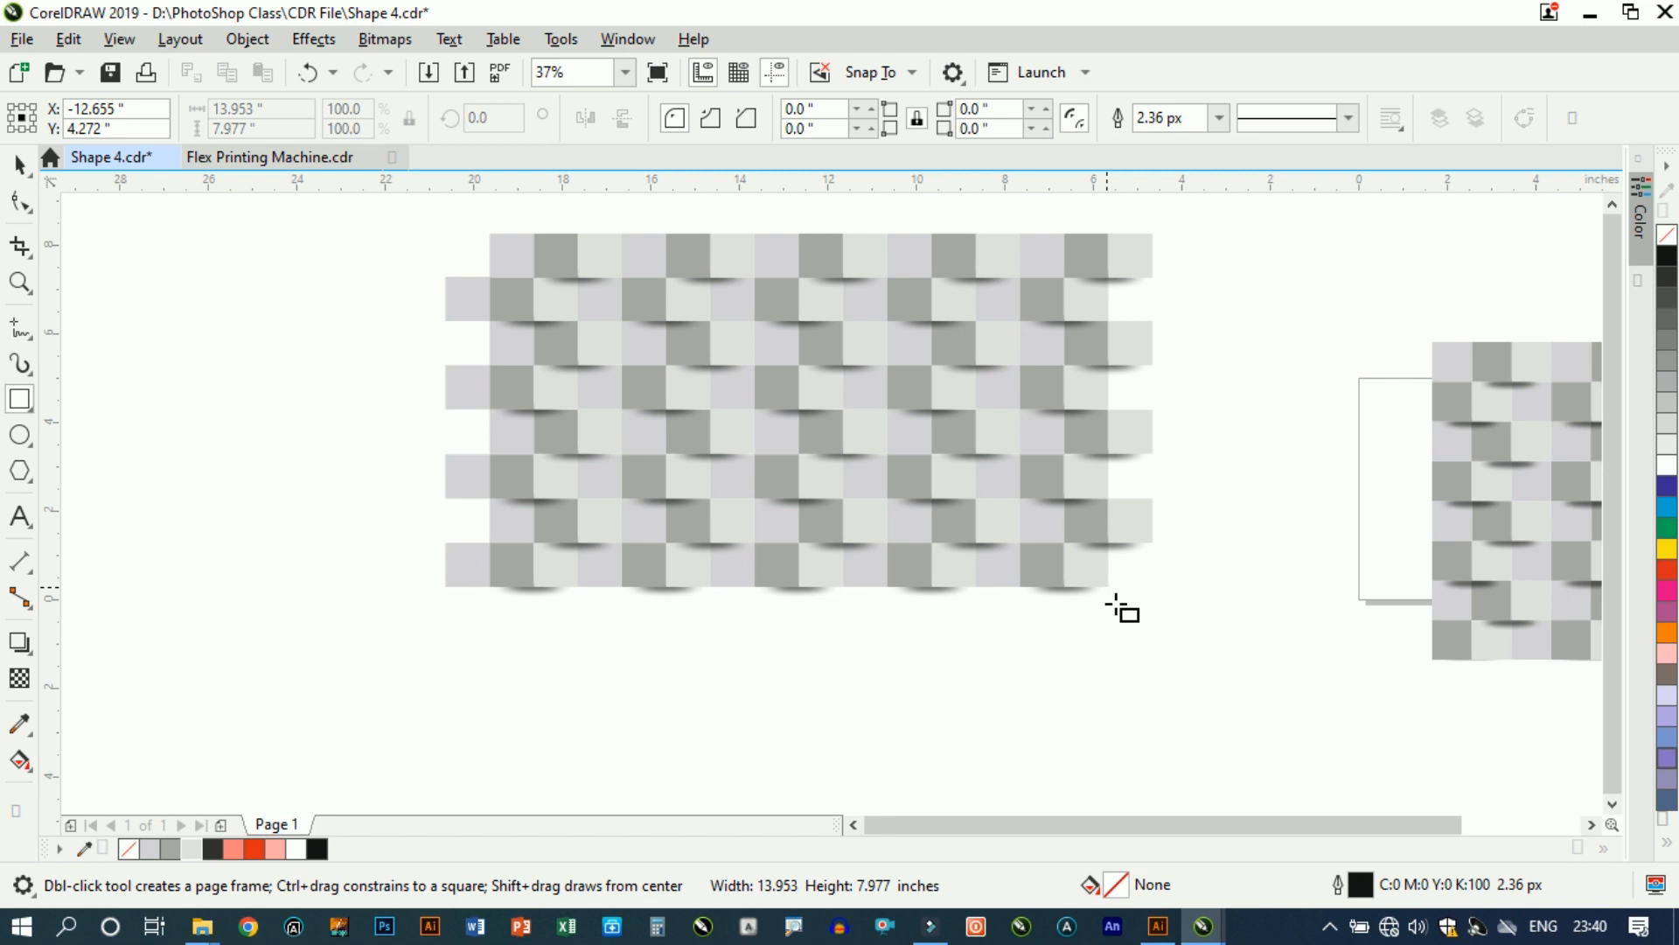
click(19, 164)
click(1666, 464)
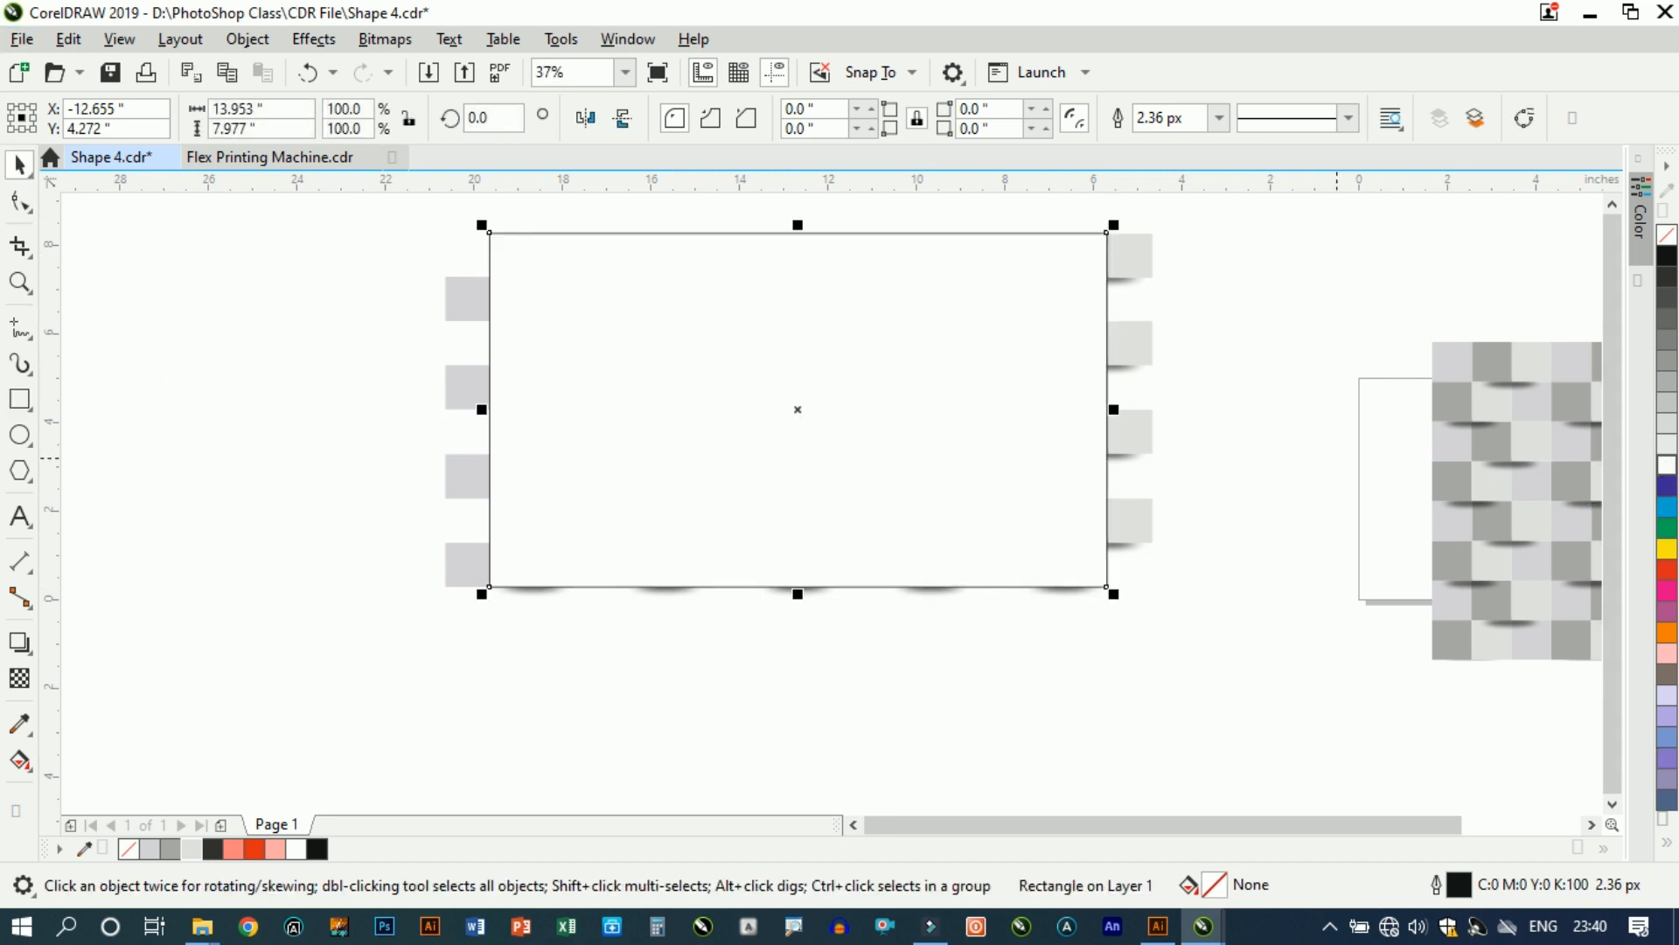
click(1289, 492)
Step: PowerClip the grouped pattern inside the white rectangle to trim the uneven ends and bottom shadows
click(1144, 366)
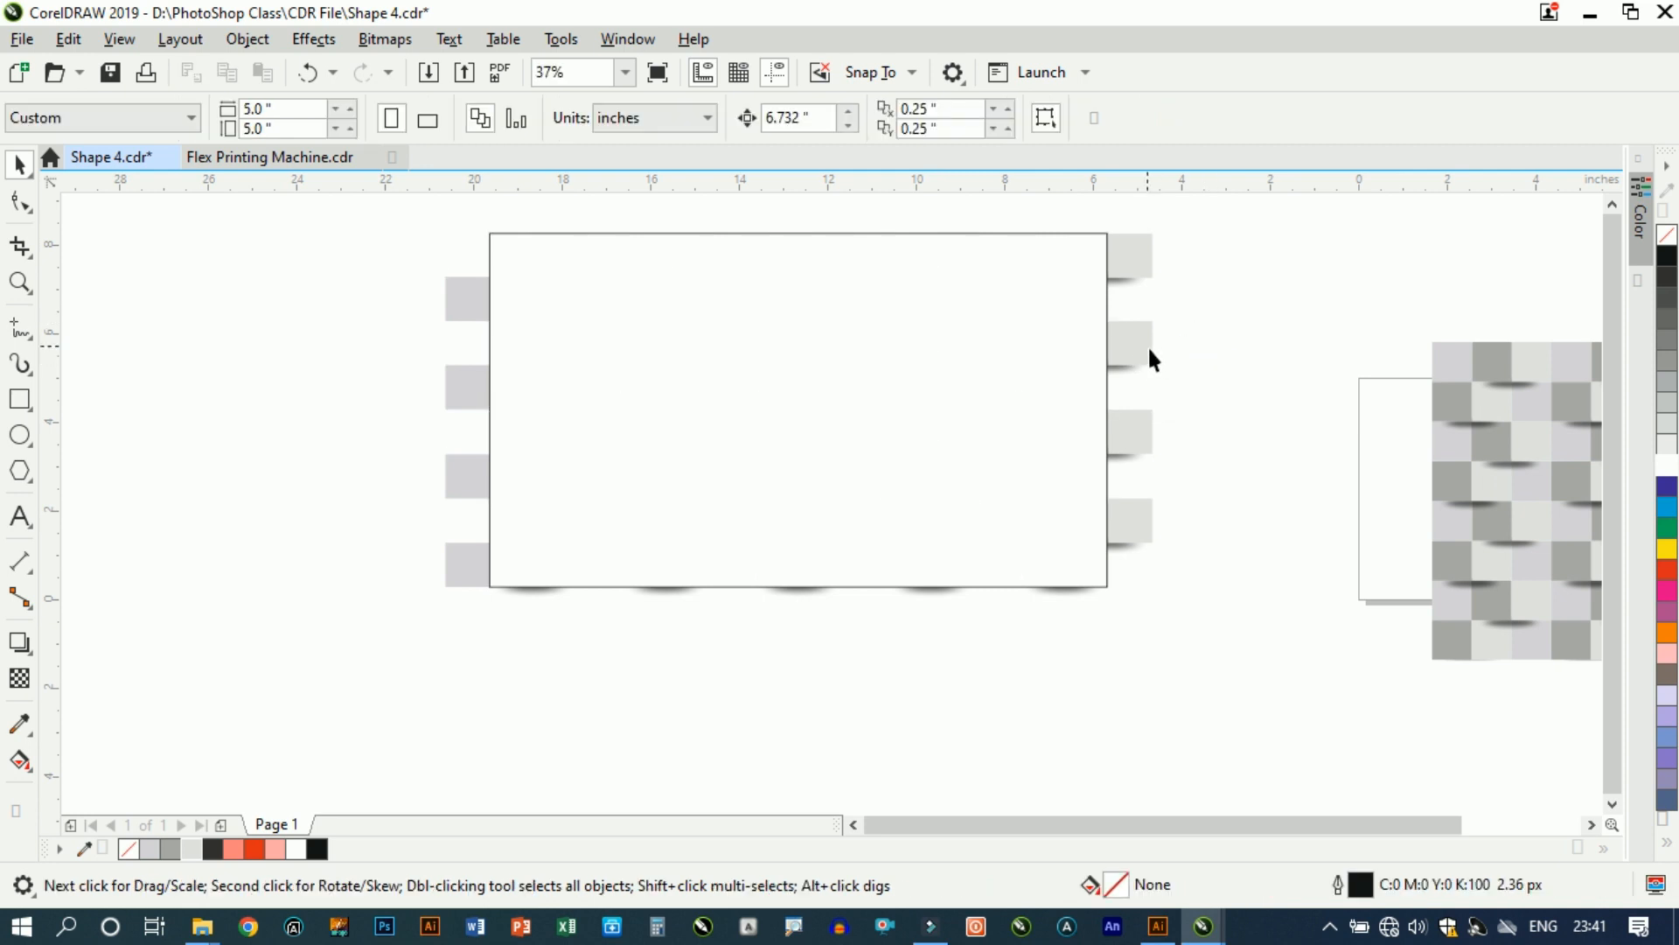
click(248, 39)
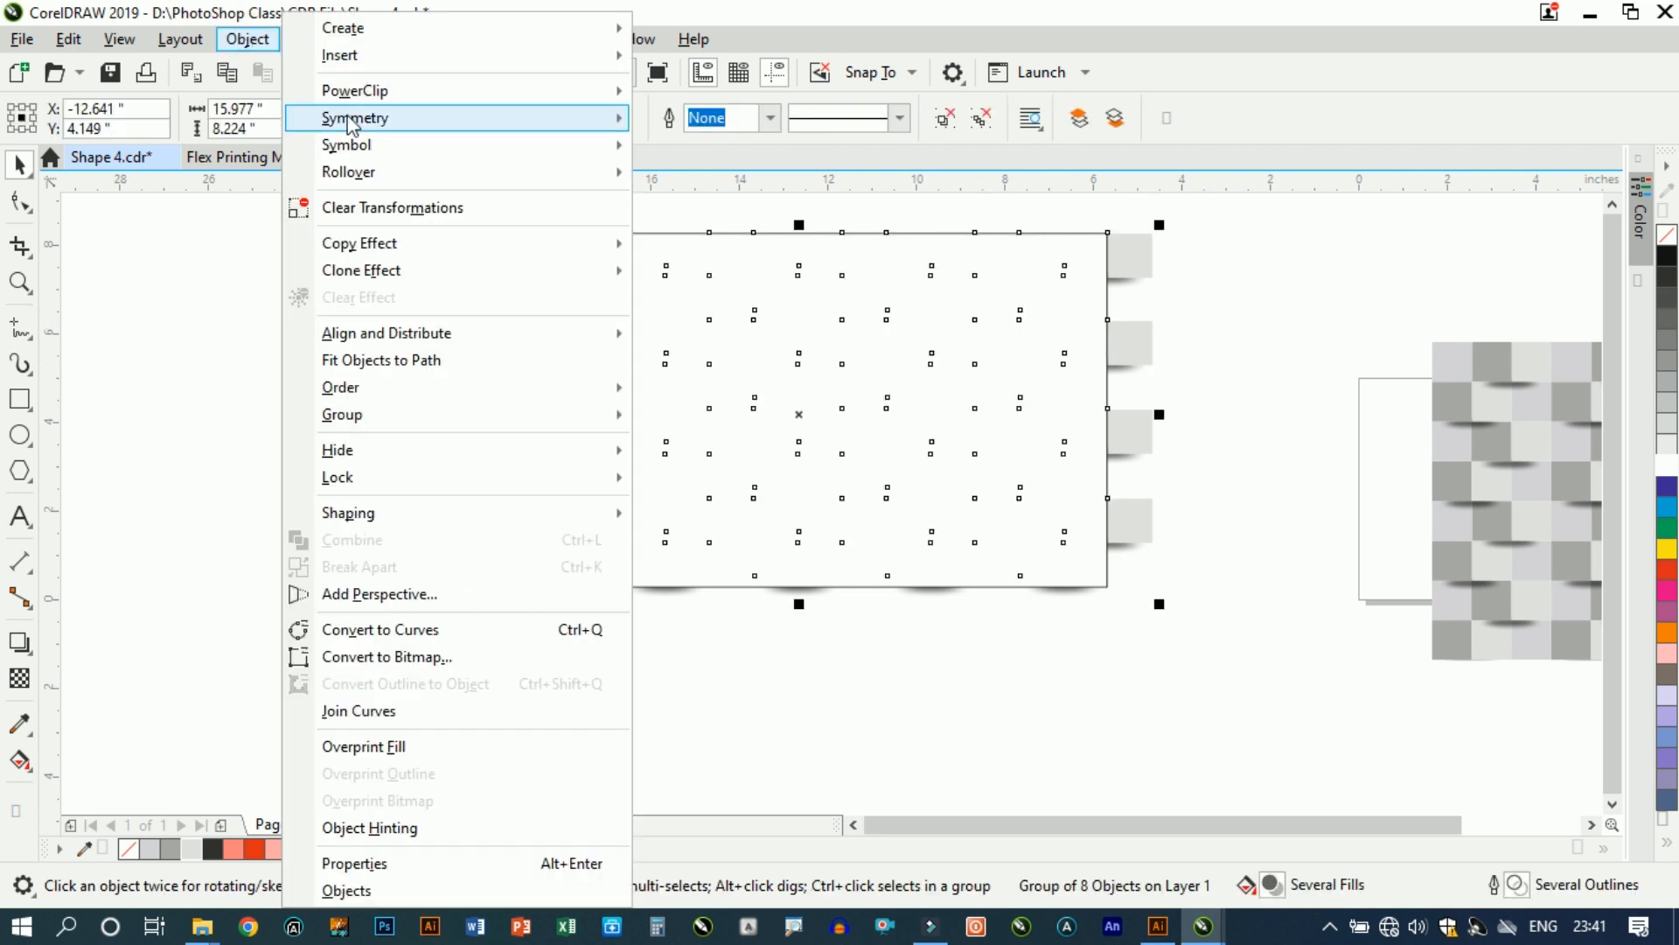
mouse_move(477, 92)
click(700, 94)
click(779, 353)
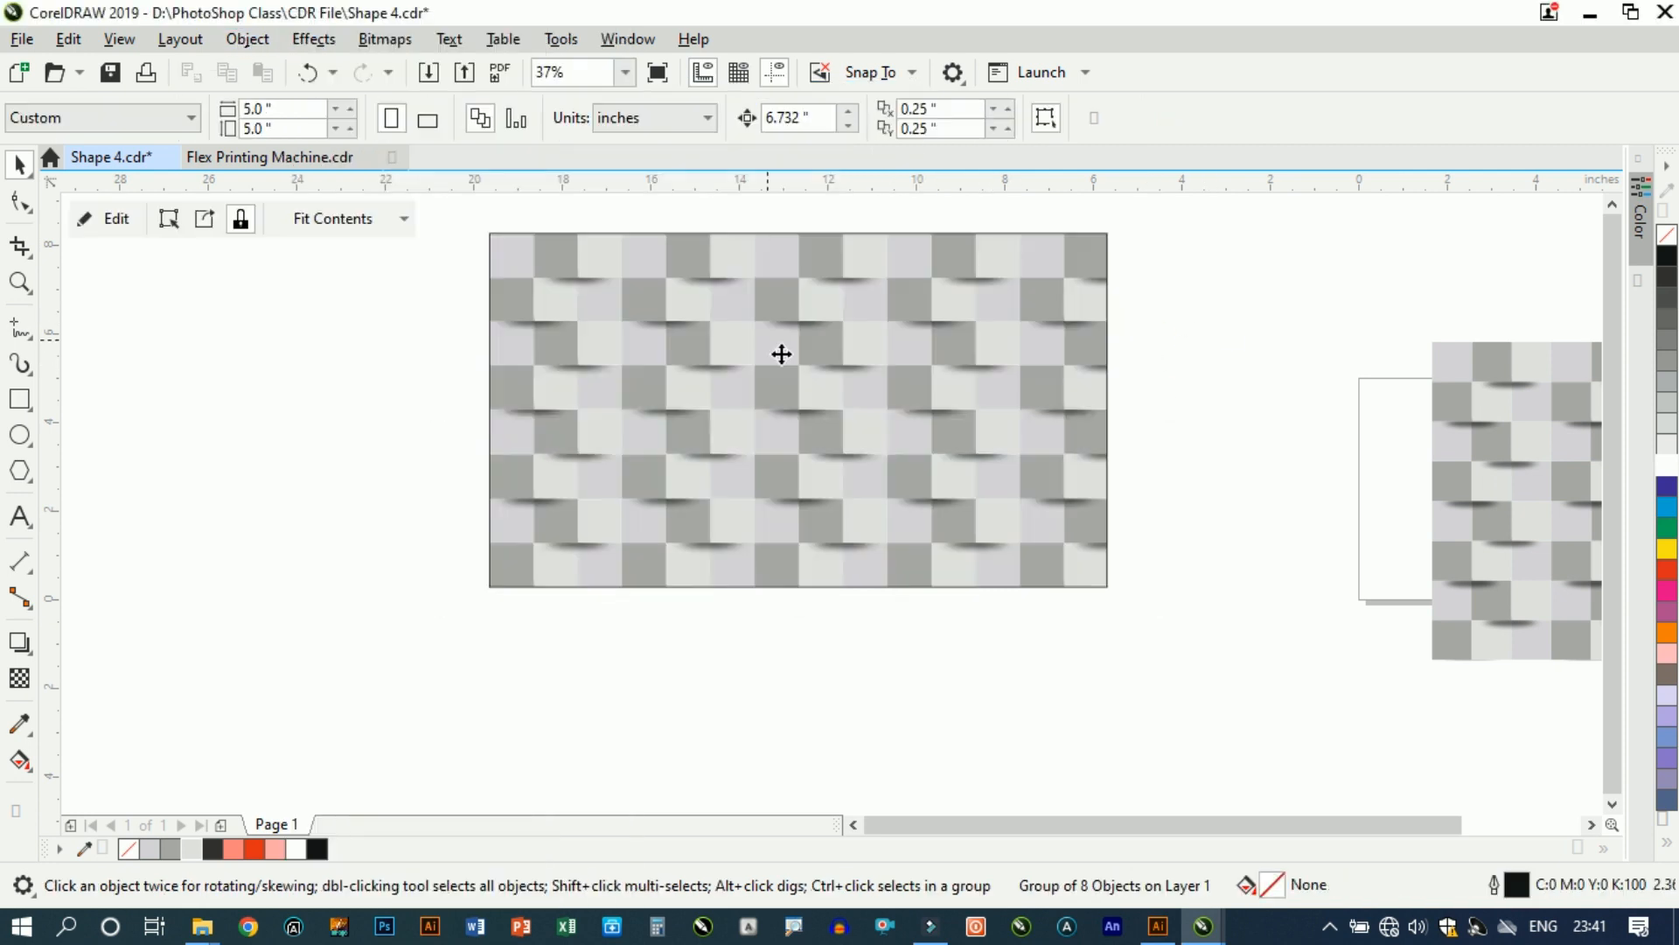
click(1195, 373)
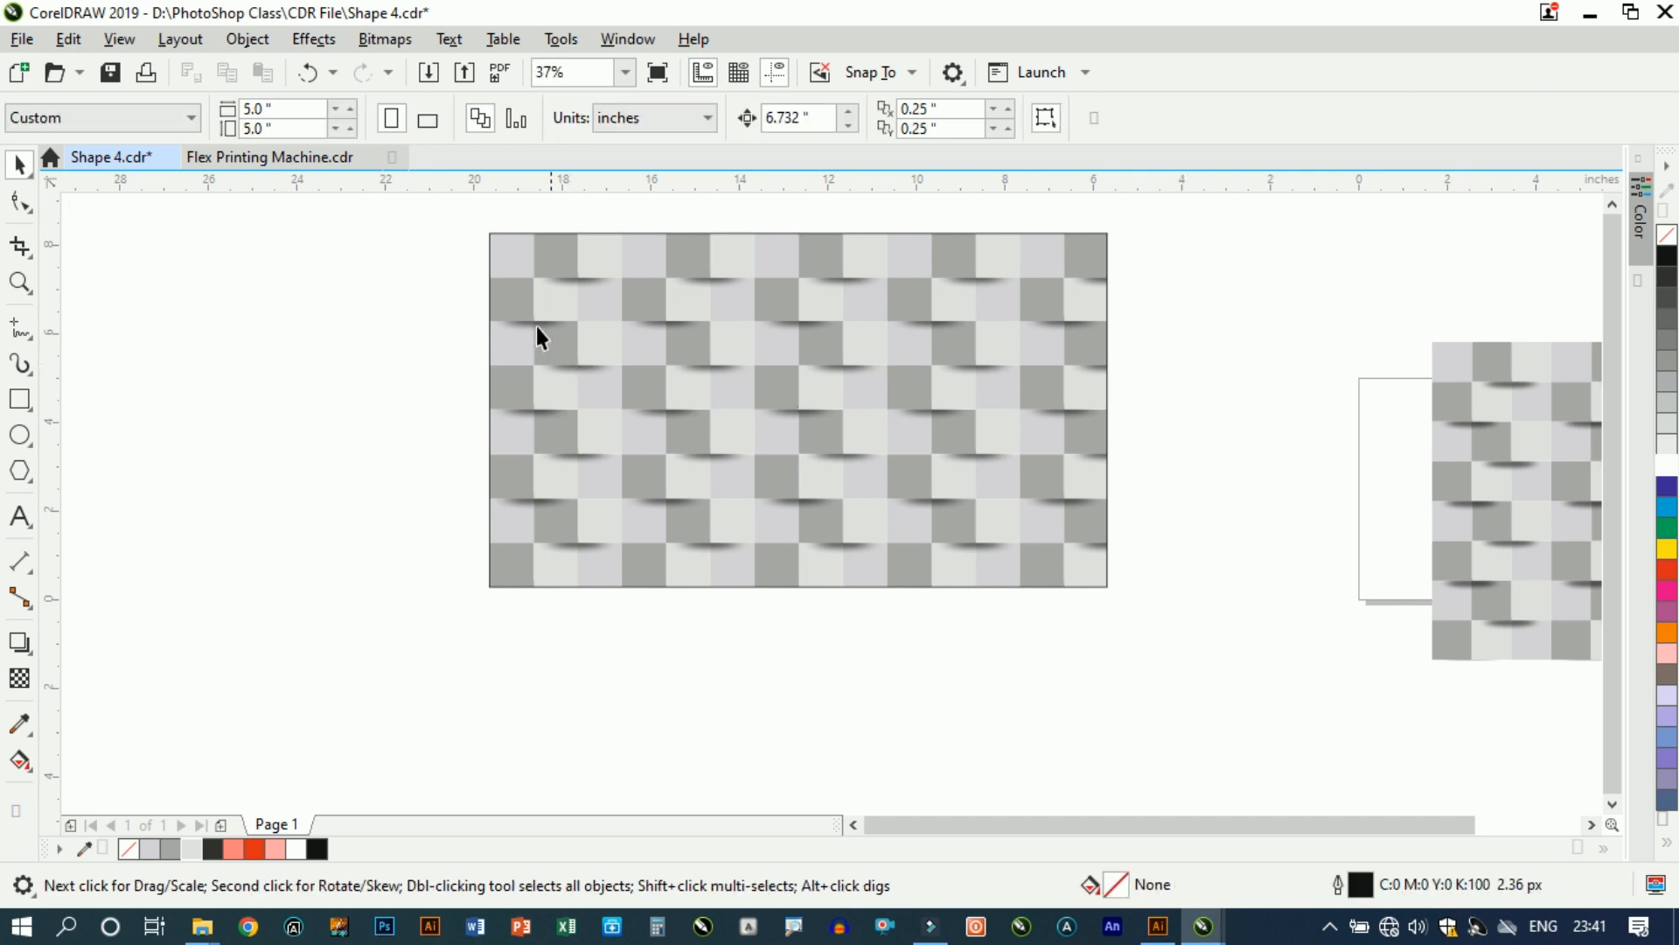
Step: Select the clipped pattern, fit it to the view and examine it in full-screen preview
scroll(512, 309, down, 1)
key(Tab)
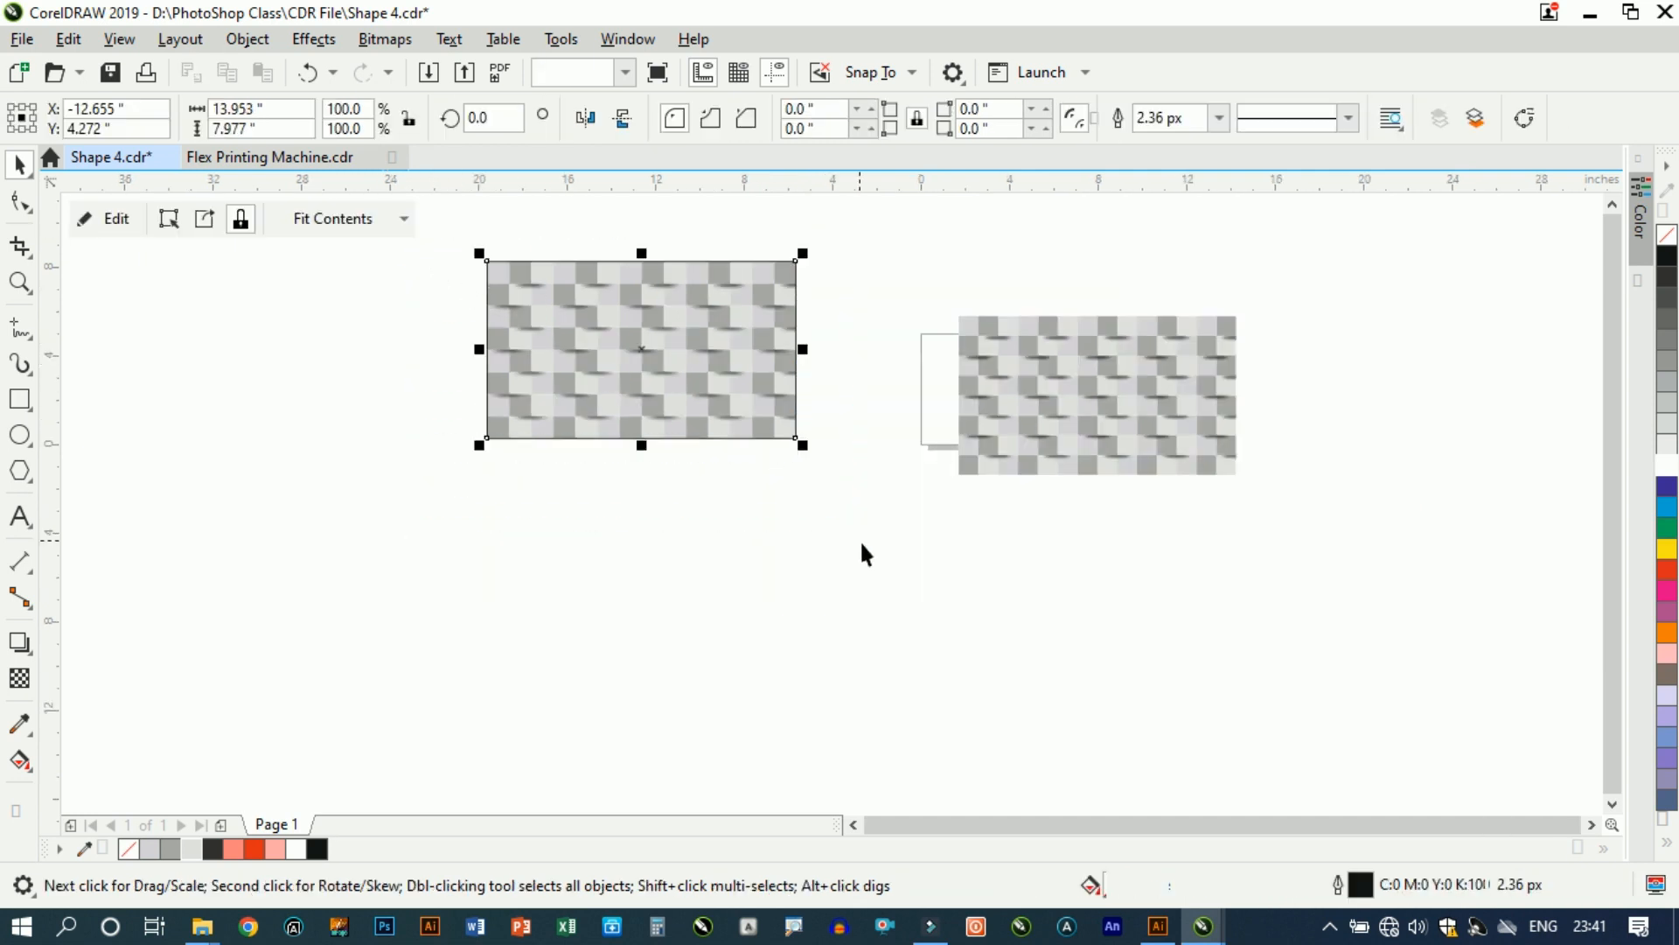
key(shift+F2)
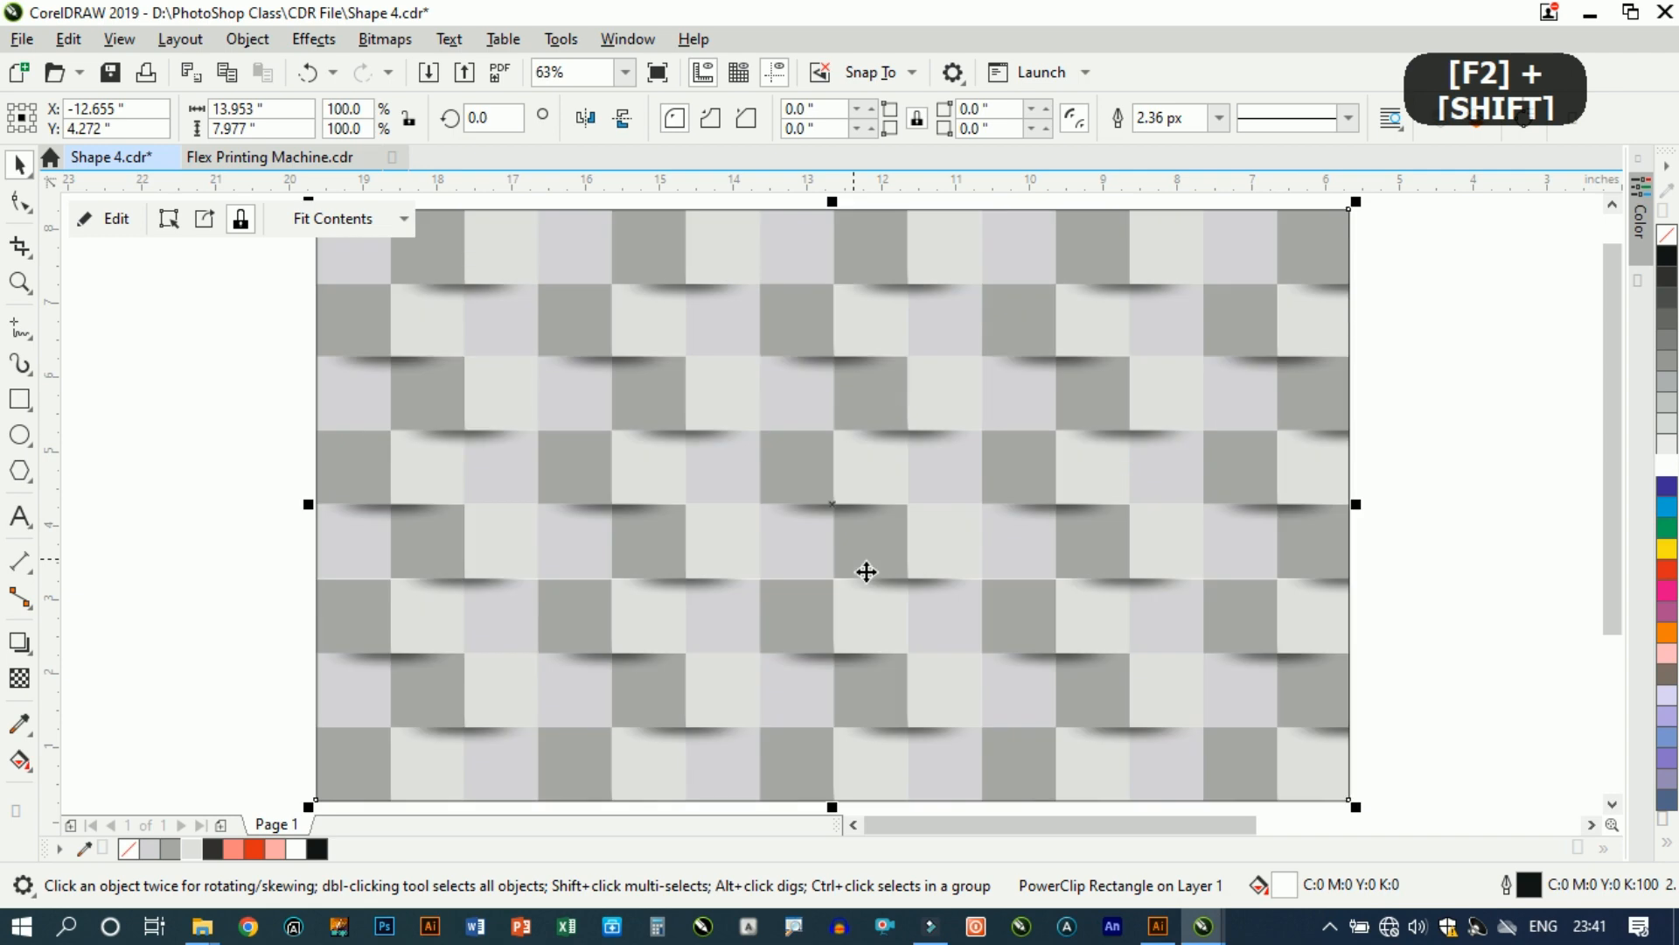
key(F9)
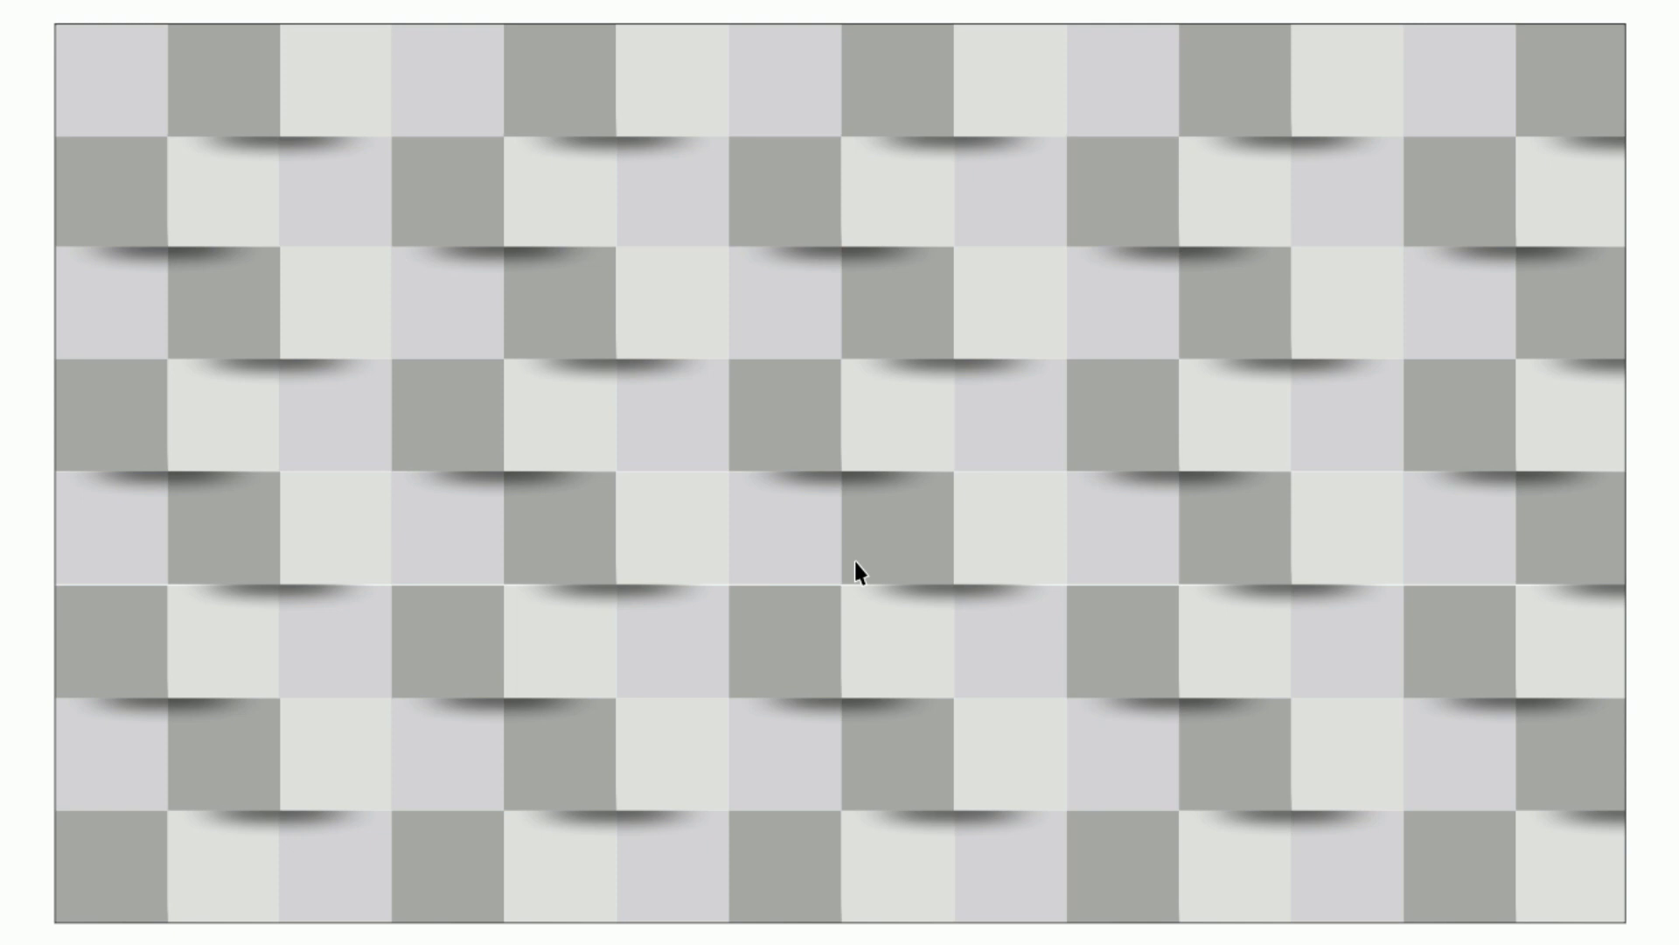
Step: Fit the selected grey checkered pattern to the view and examine it again in full-screen preview
click(854, 561)
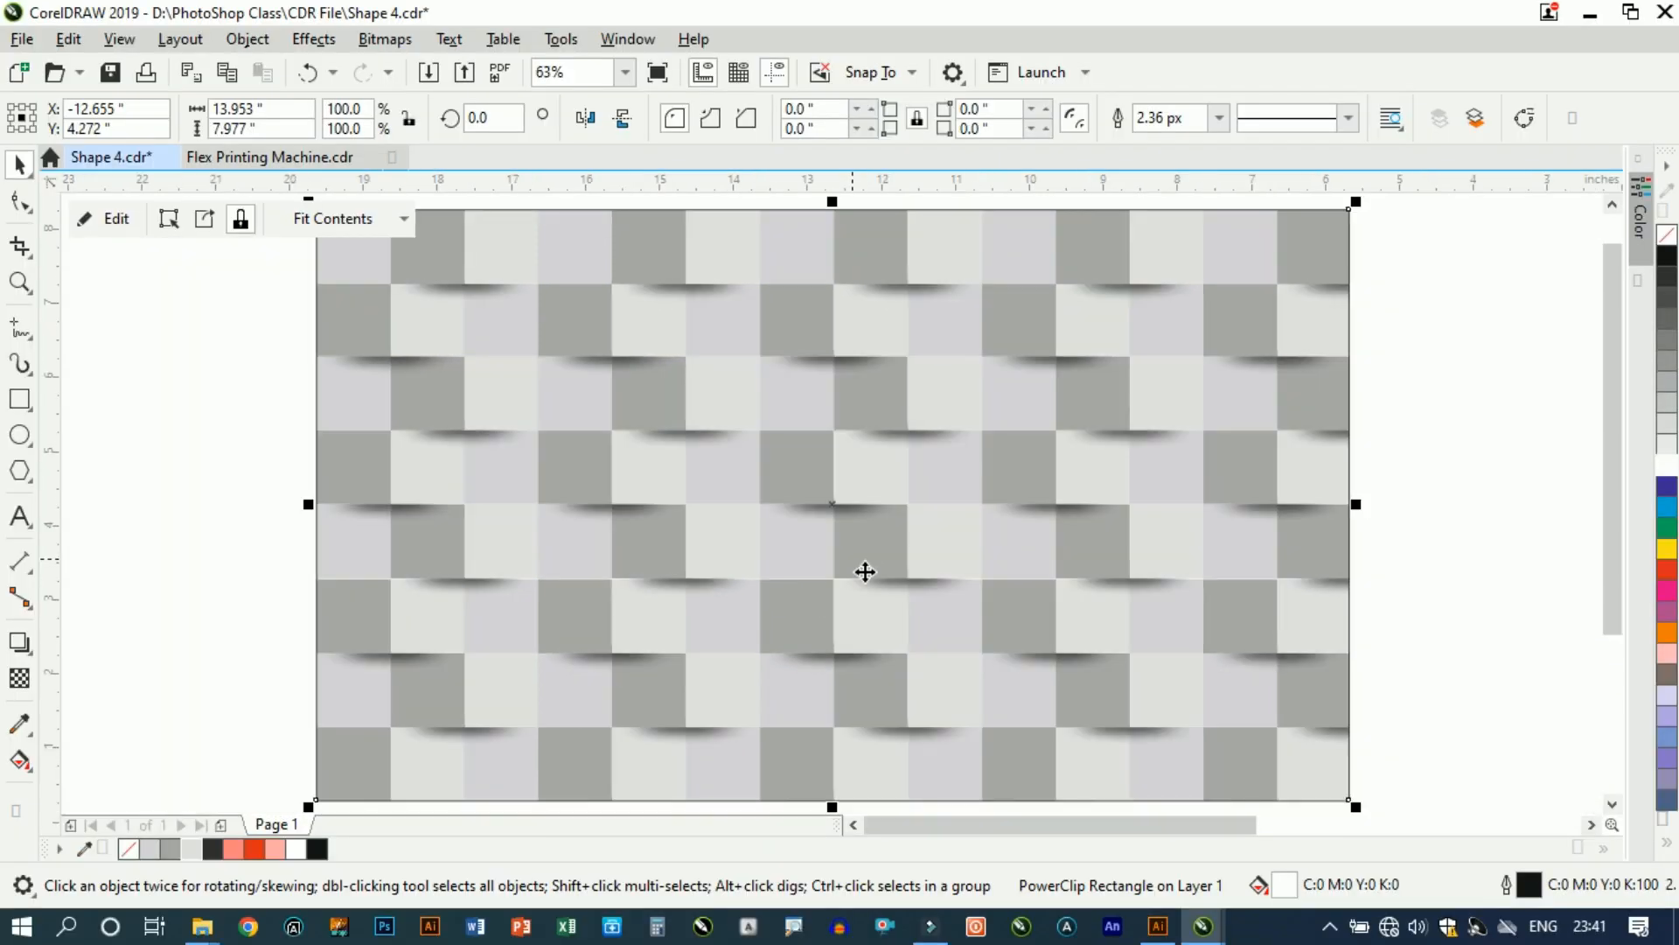
key(shift+F2)
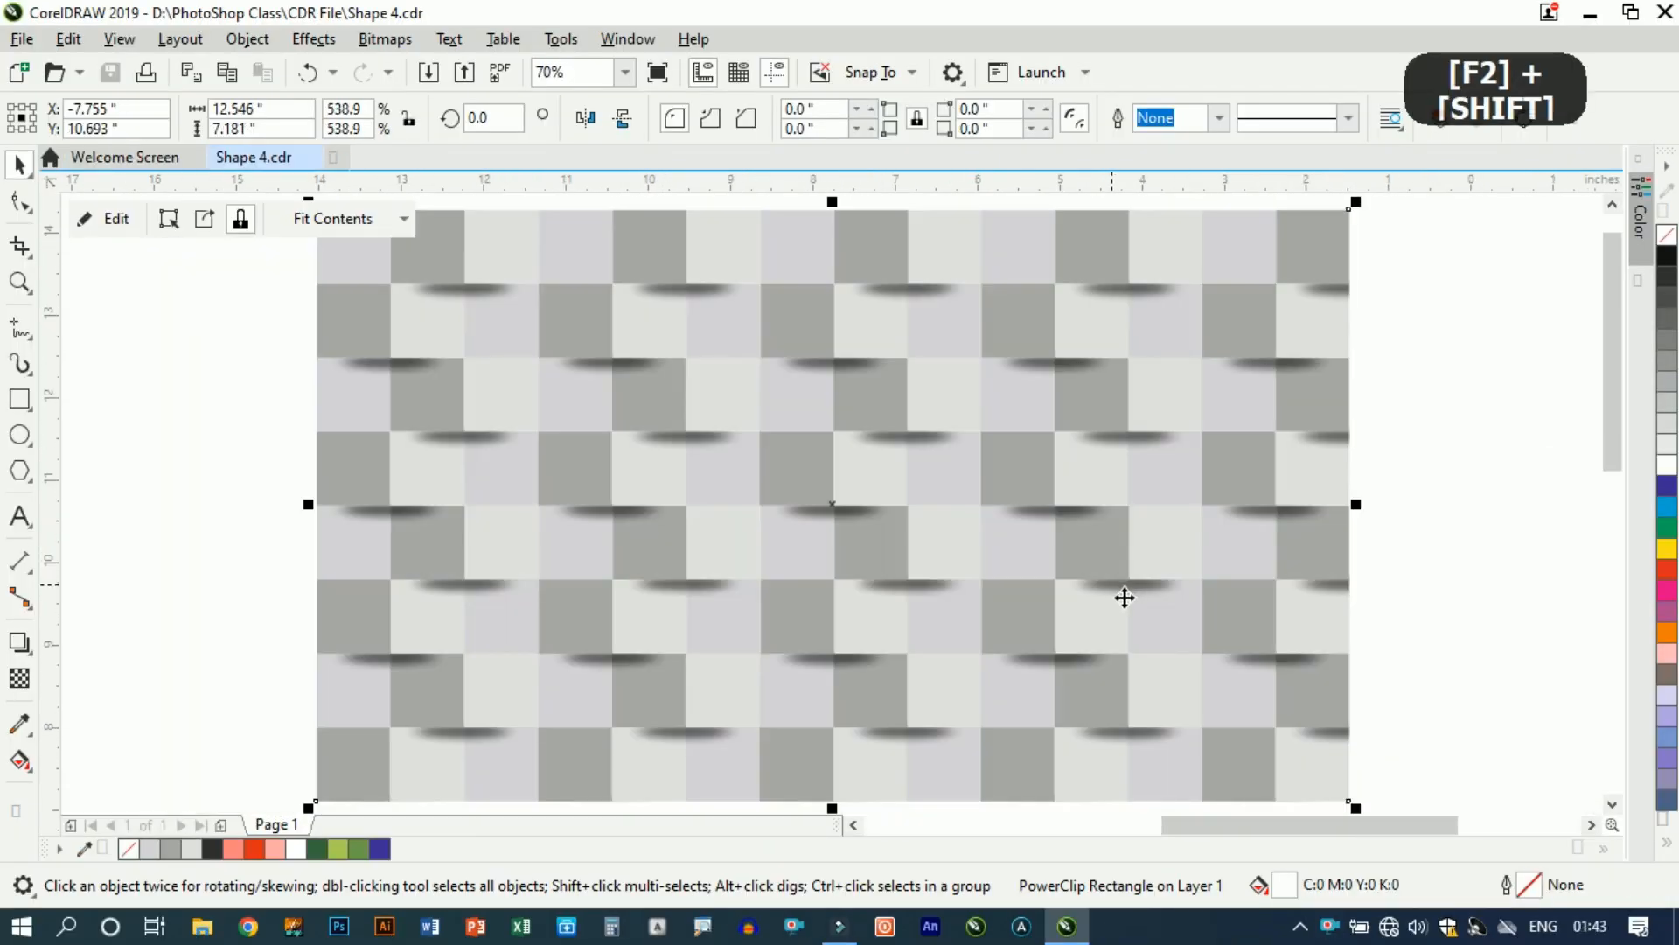
key(F9)
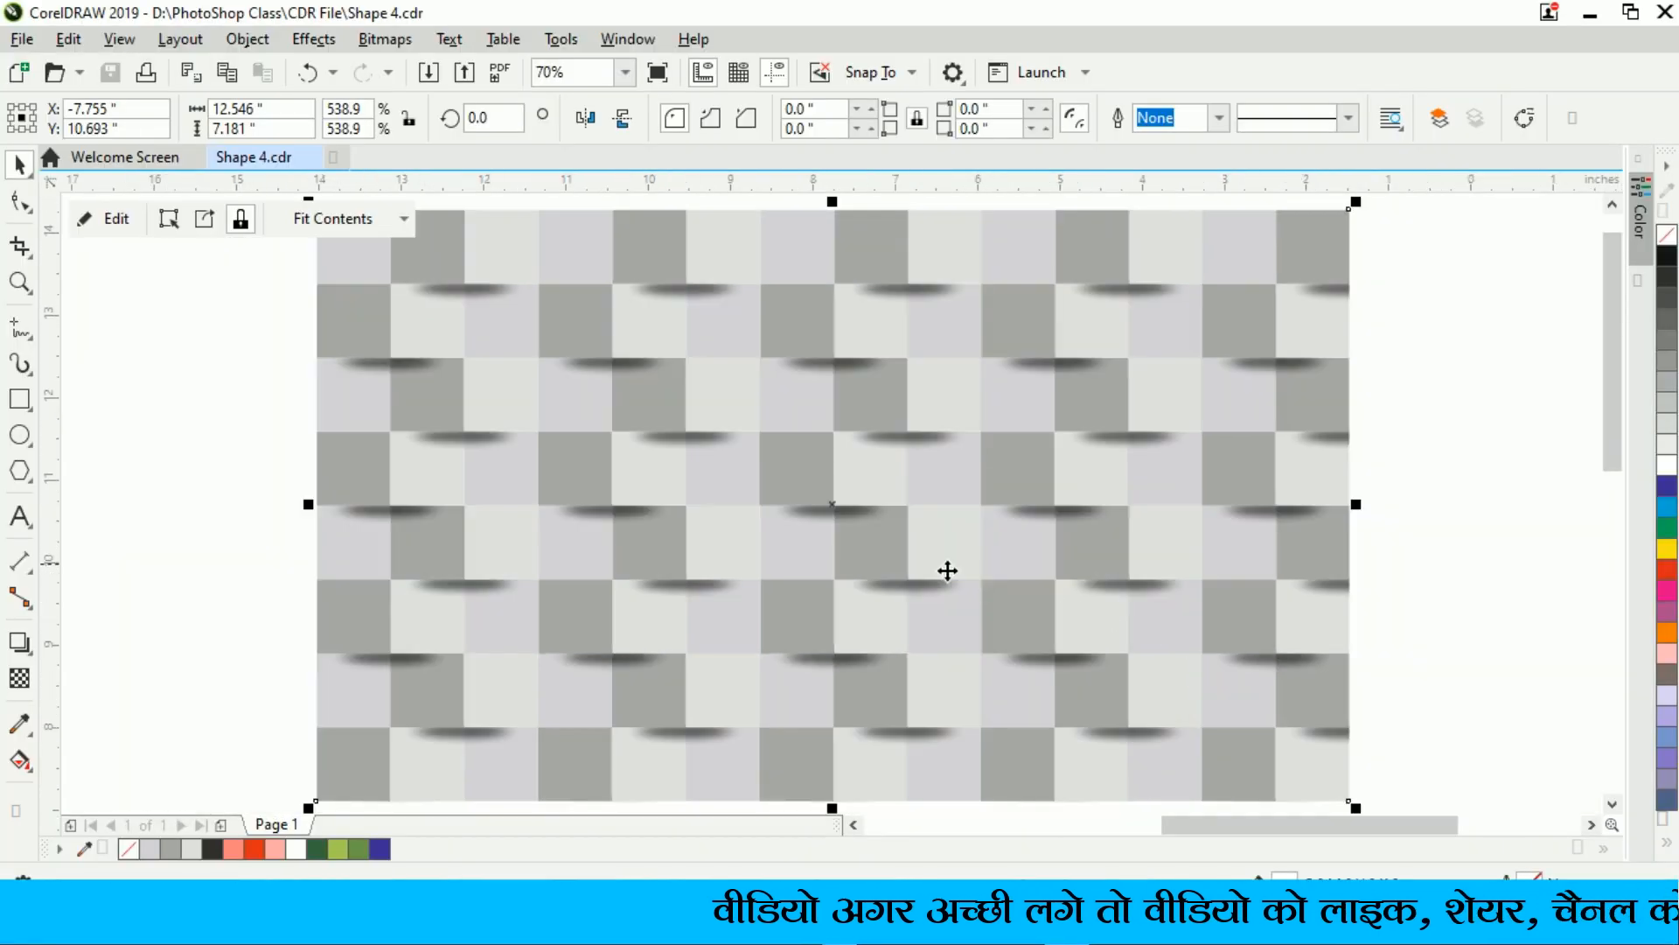
Step: Select the red checkered pattern, fit it to the view and examine it in full-screen preview
scroll(962, 562, down, 4)
drag(266, 430, 646, 637)
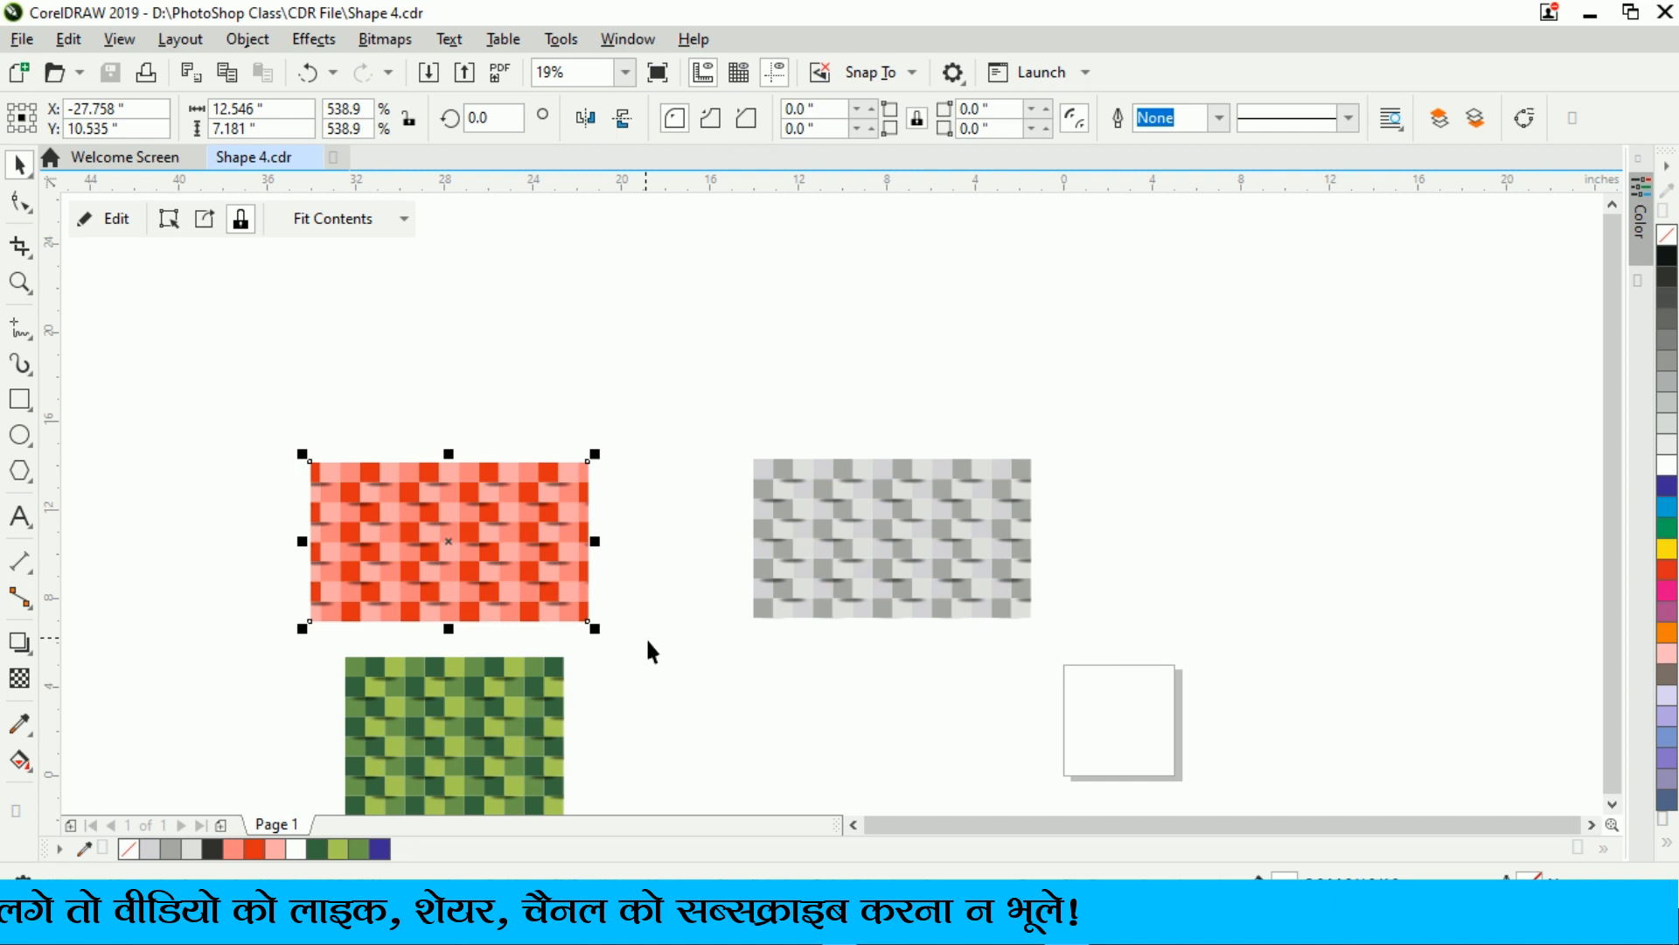
key(shift+F2)
key(F9)
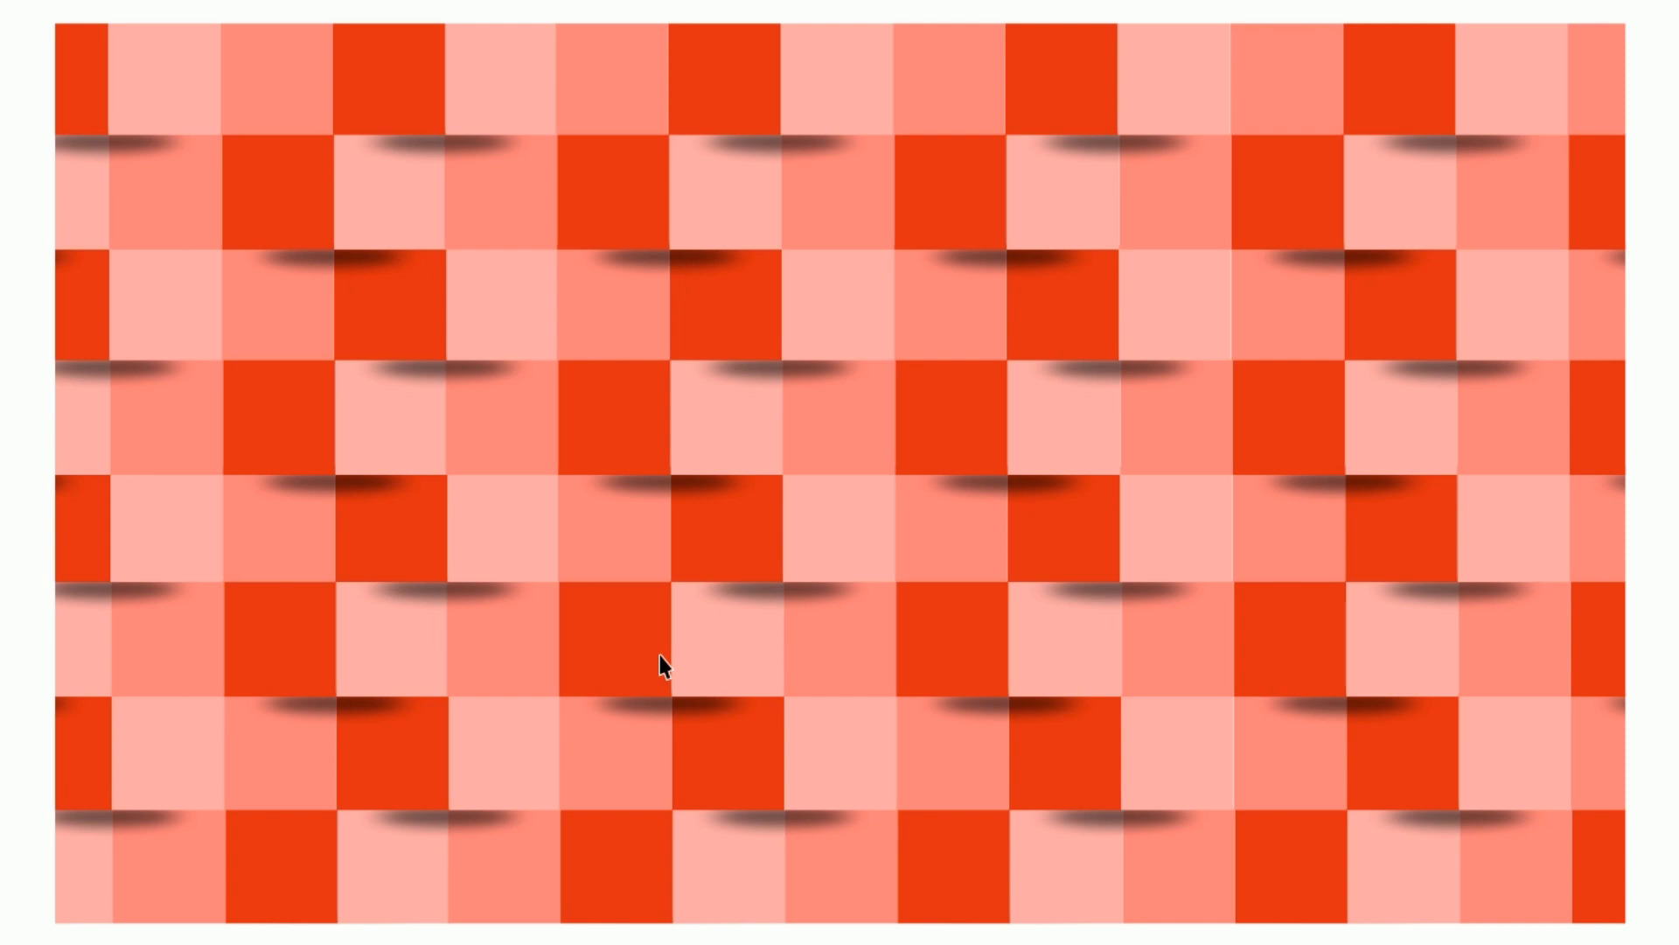
key(Escape)
Step: Select the green checkered pattern below the red one, fit it to the view and examine it in full-screen preview
scroll(647, 600, down, 15)
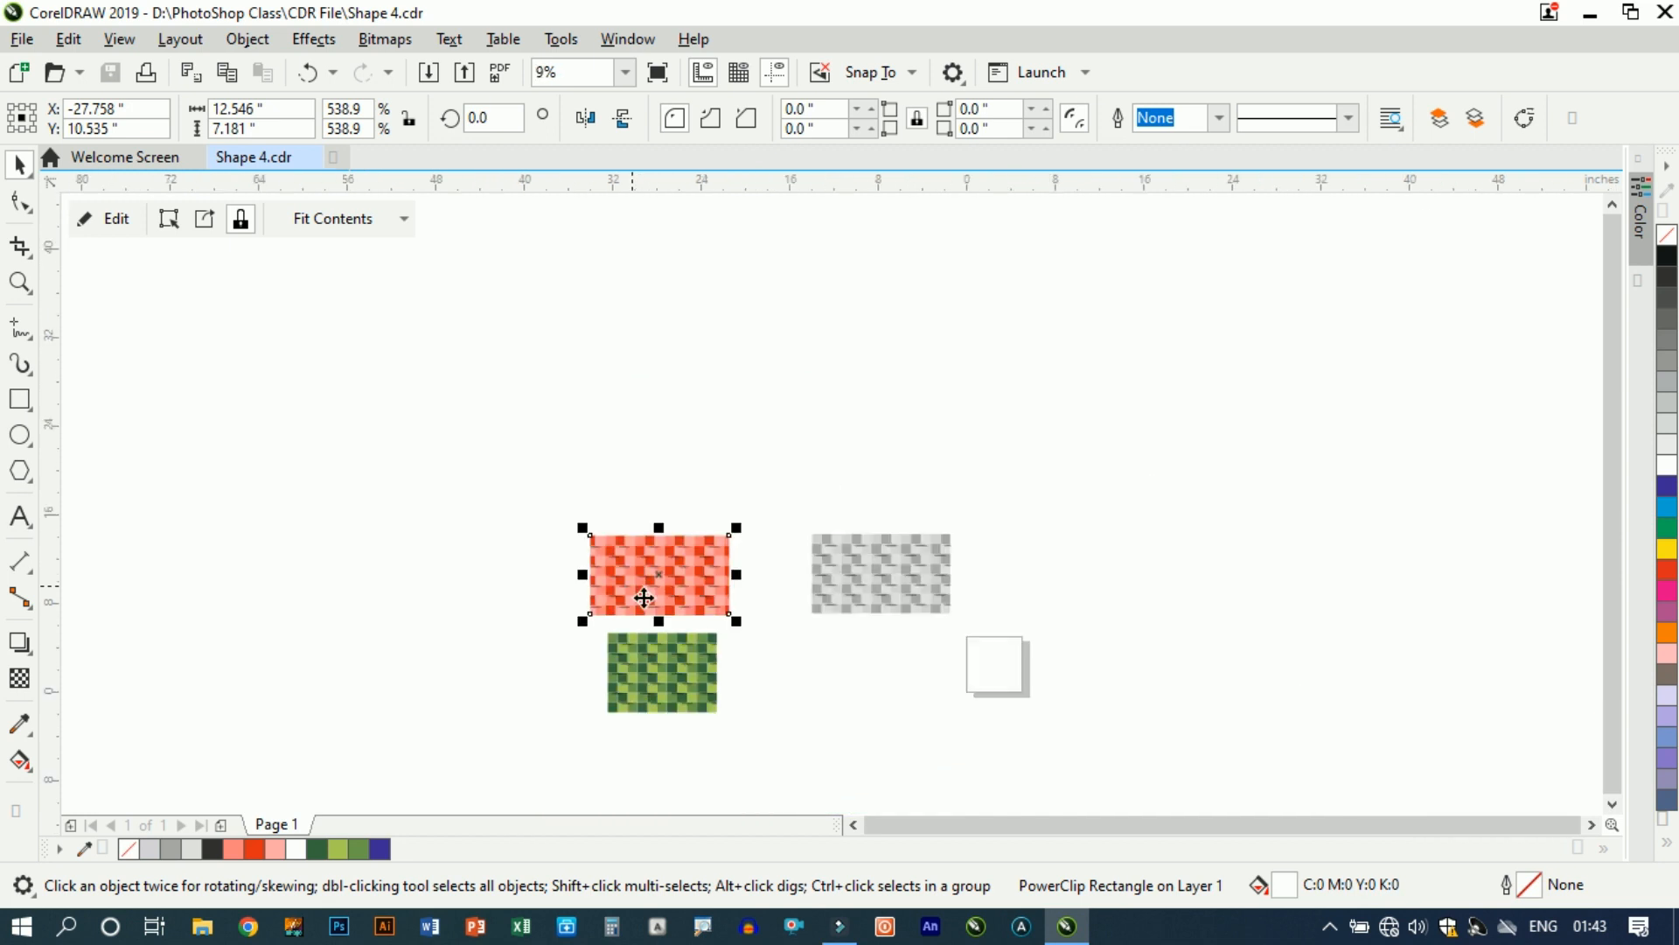
drag(776, 735, 513, 623)
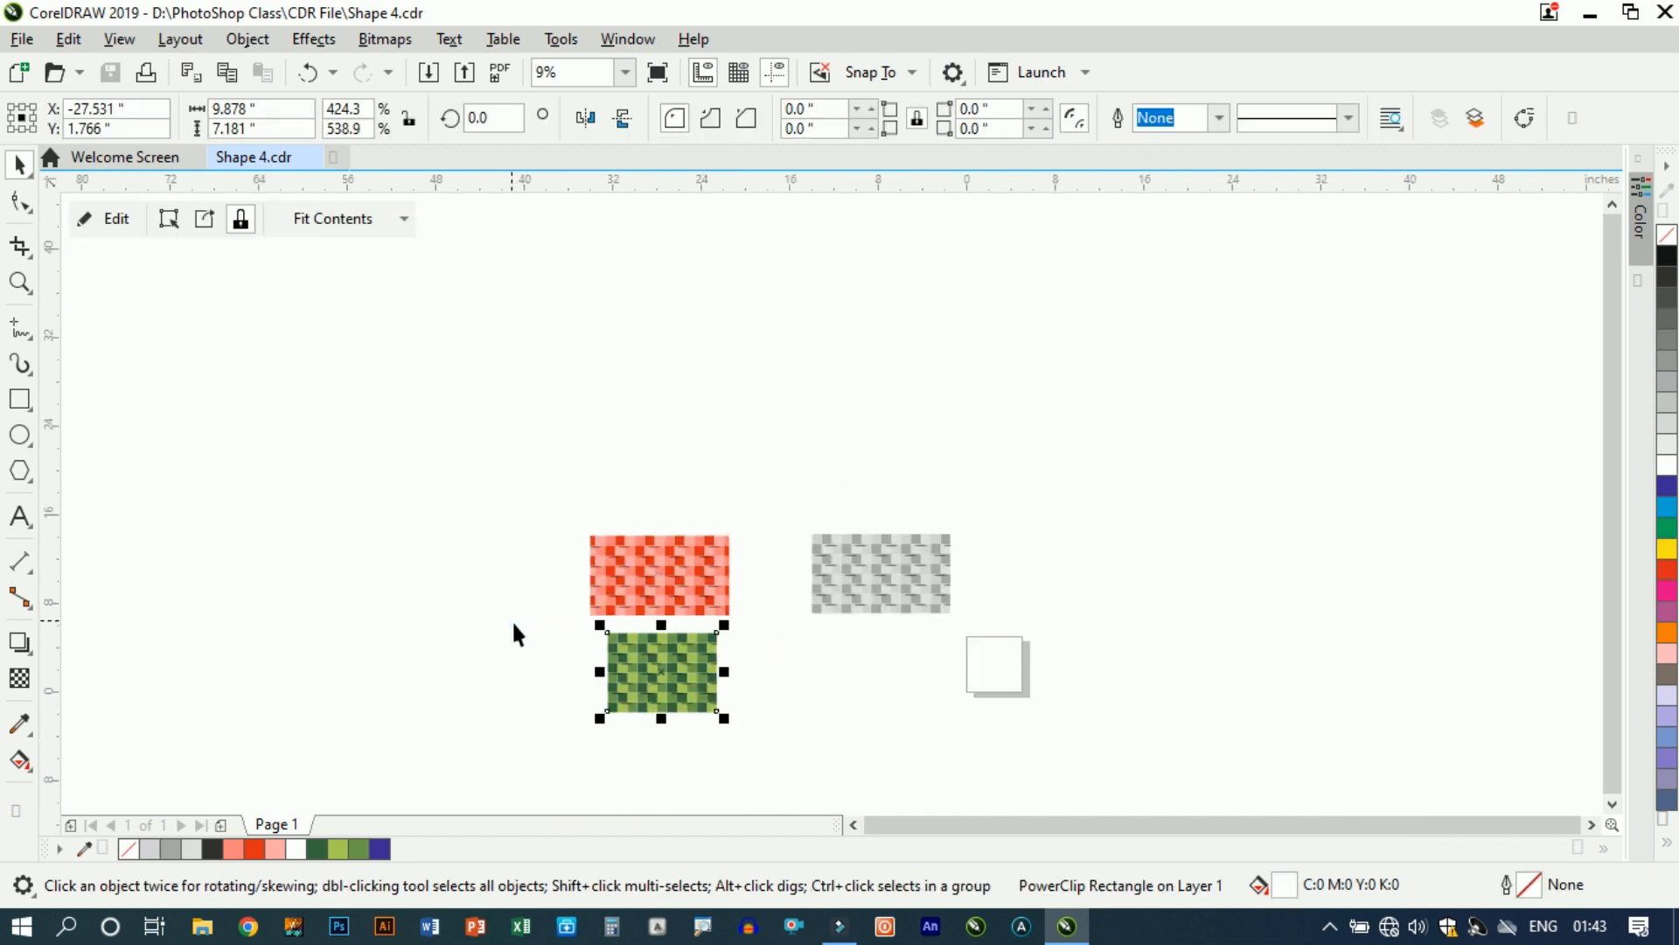
key(shift+F2)
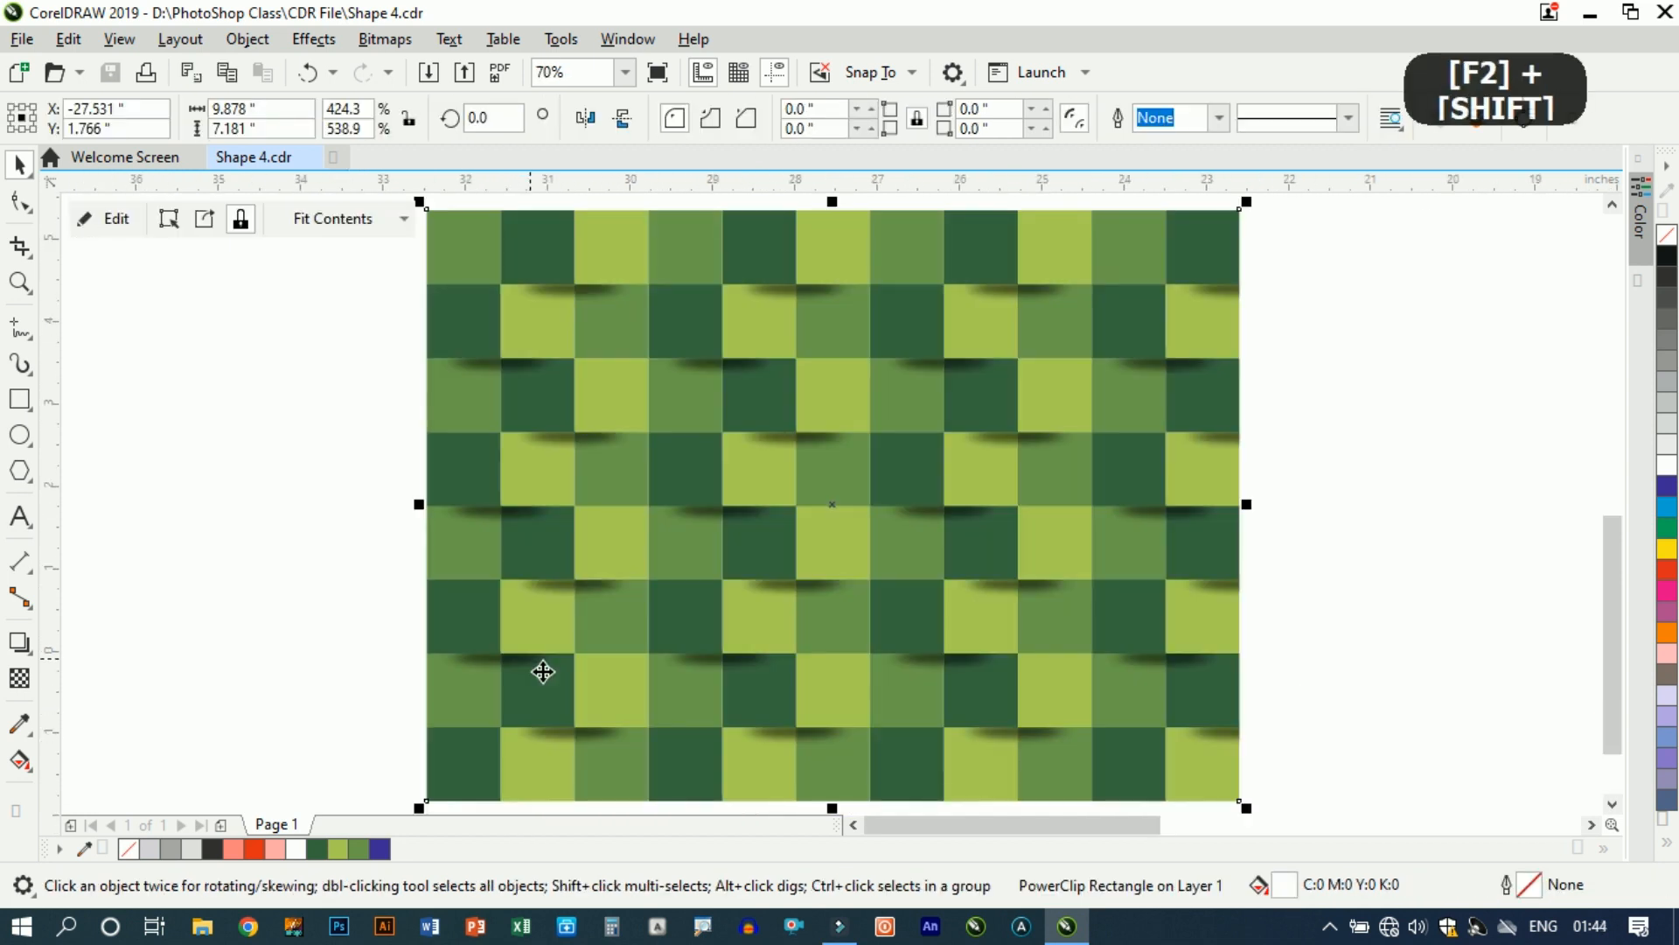
key(F9)
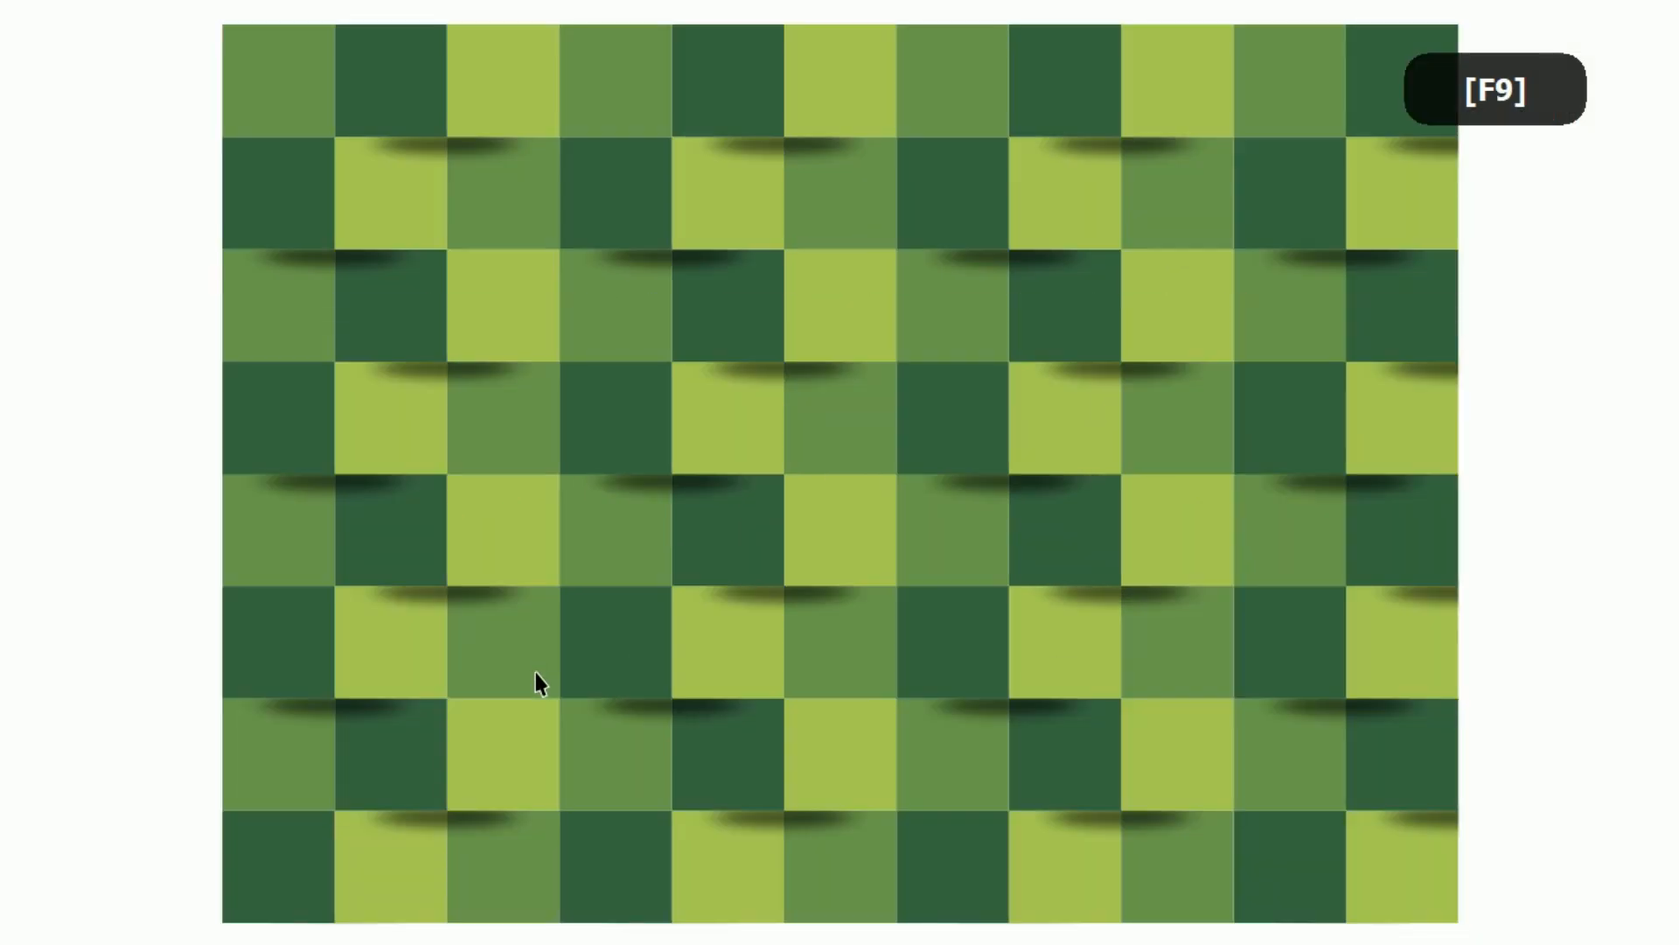